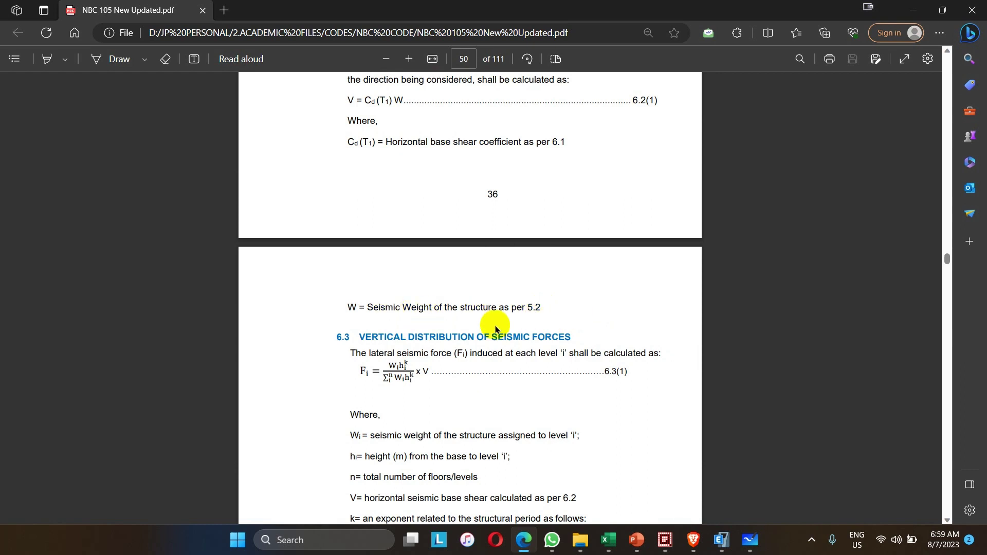
Read section 6.3 on the vertical distribution of seismic forces, including the lateral force equation and its variable definitions.
scroll(497, 331, "down", 2)
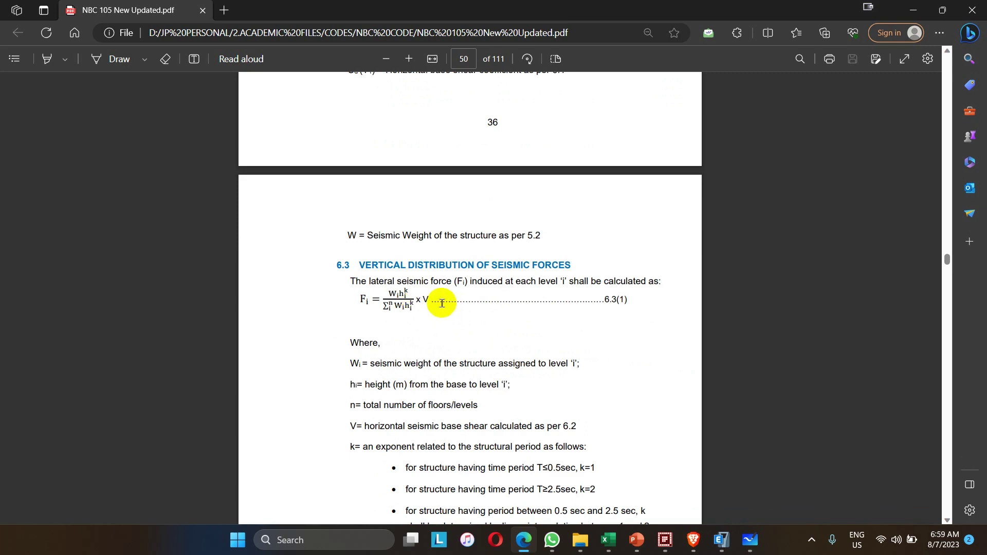
scroll(441, 303, "down", 3)
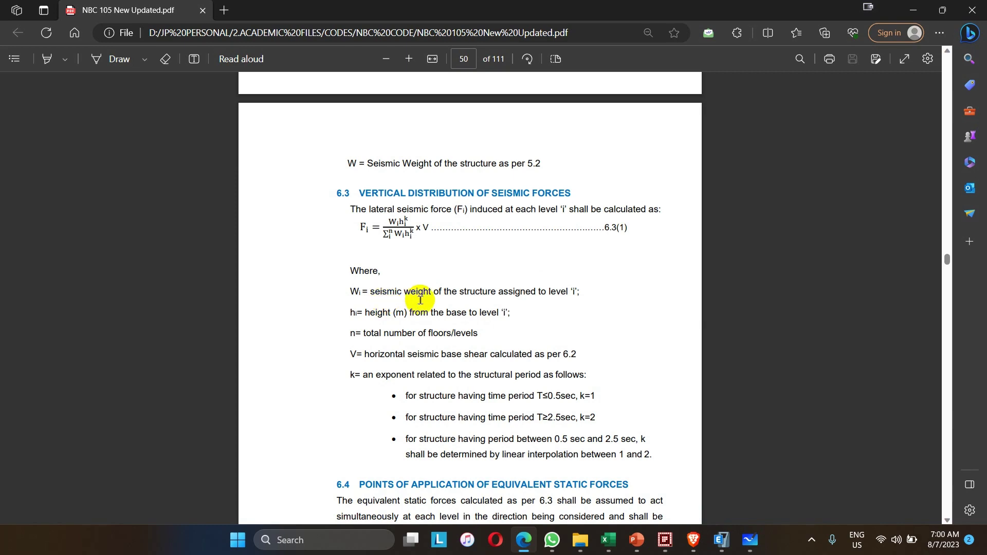
scroll(440, 434, "down", 2)
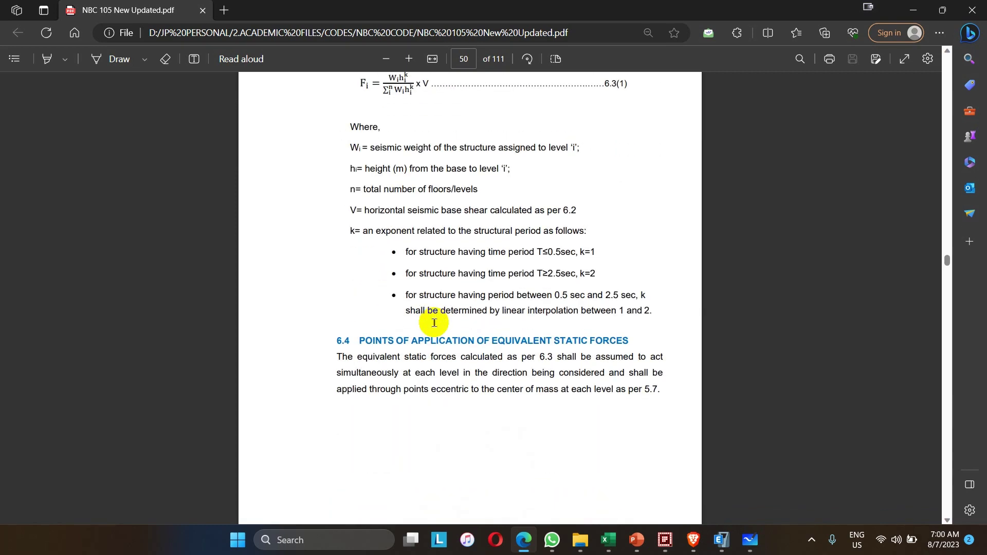
scroll(426, 317, "up", 2)
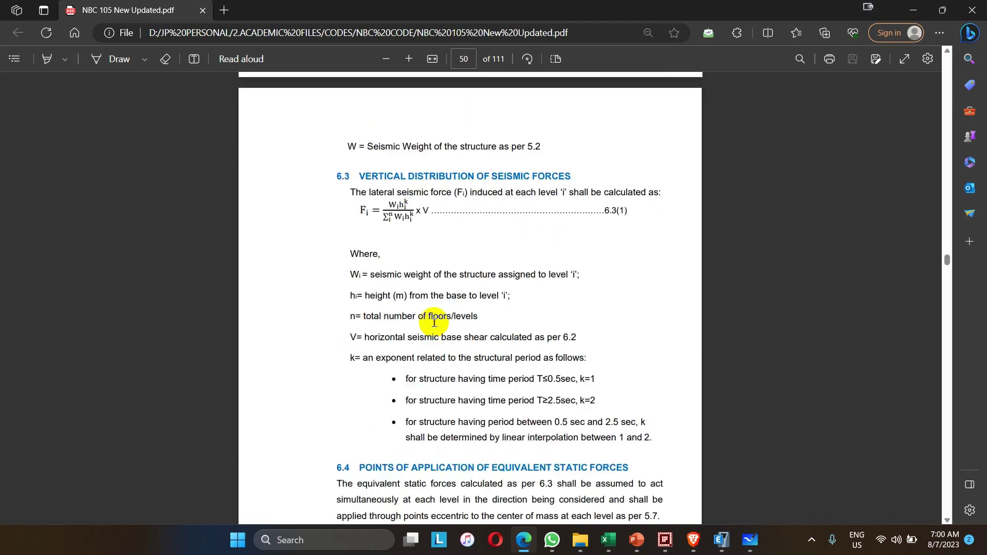
Switch to the Excel calculation workbook and inspect the ULS force formulas in G75 and G56 and both Rayleigh time period tables.
left_click(607, 539)
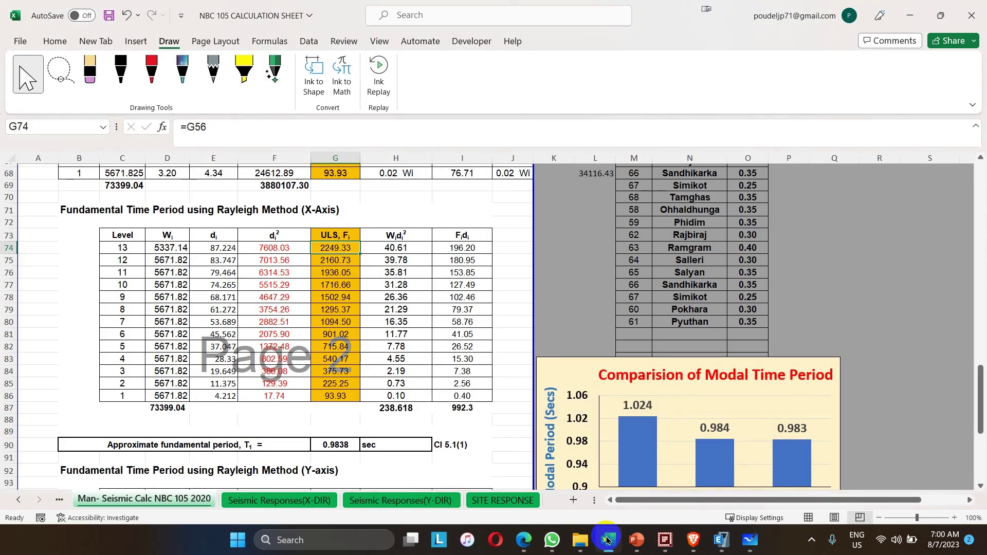
left_click(335, 260)
scroll(335, 260, "up", 5)
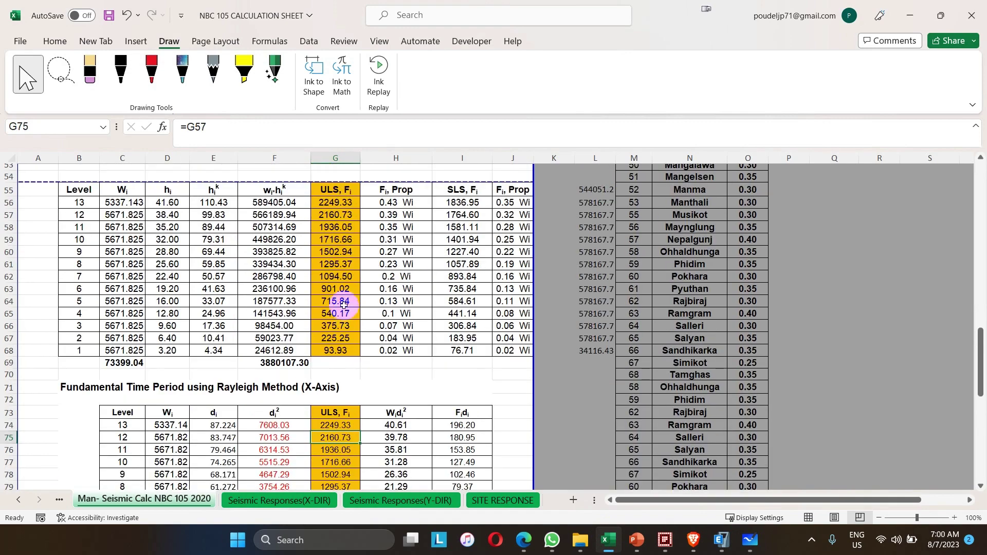
left_click(335, 202)
scroll(374, 254, "down", 13)
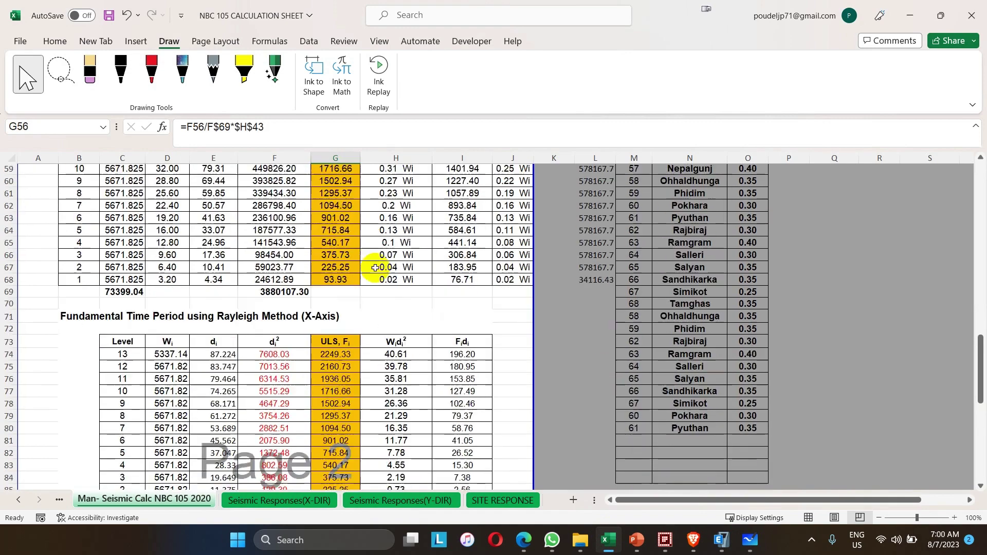
scroll(376, 303, "down", 1)
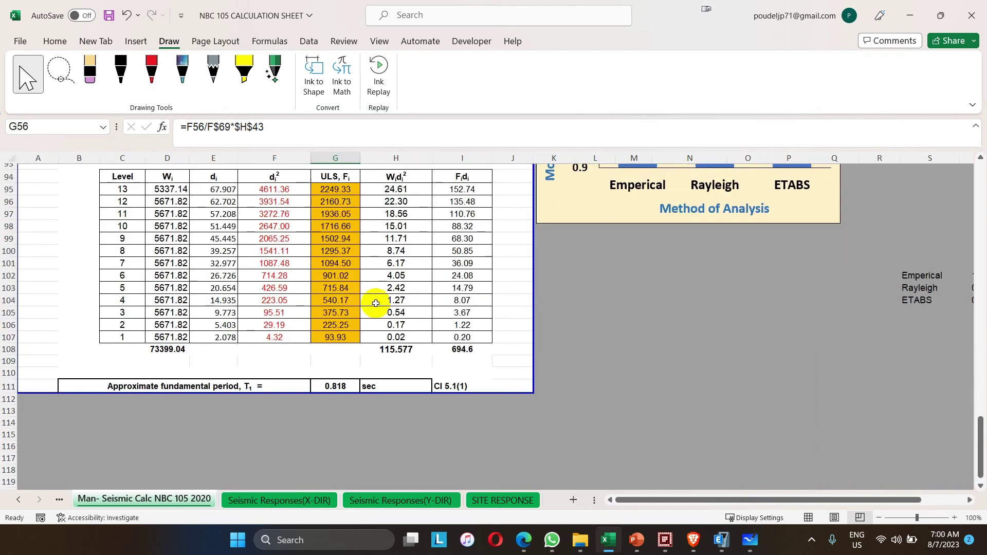
scroll(350, 334, "up", 2)
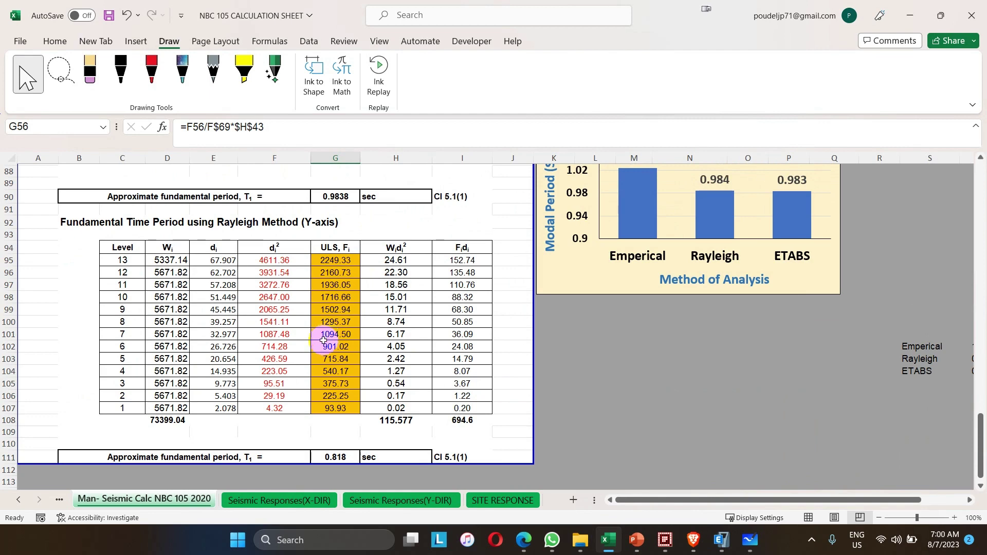
Open the Seismic Responses(X-DIR) sheet and view the building model and floor plan at its beginning.
left_click(264, 500)
scroll(330, 372, "up", 6)
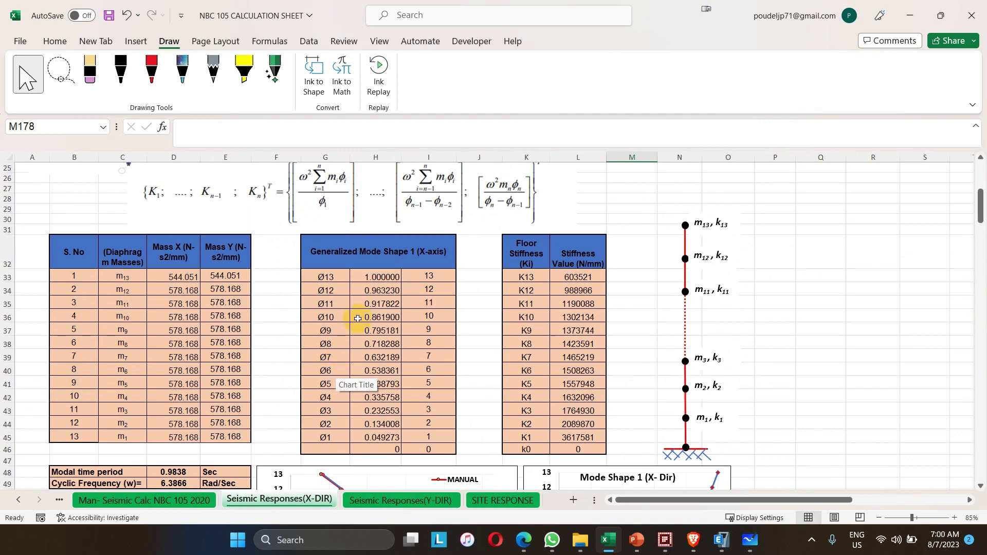
scroll(357, 319, "up", 4)
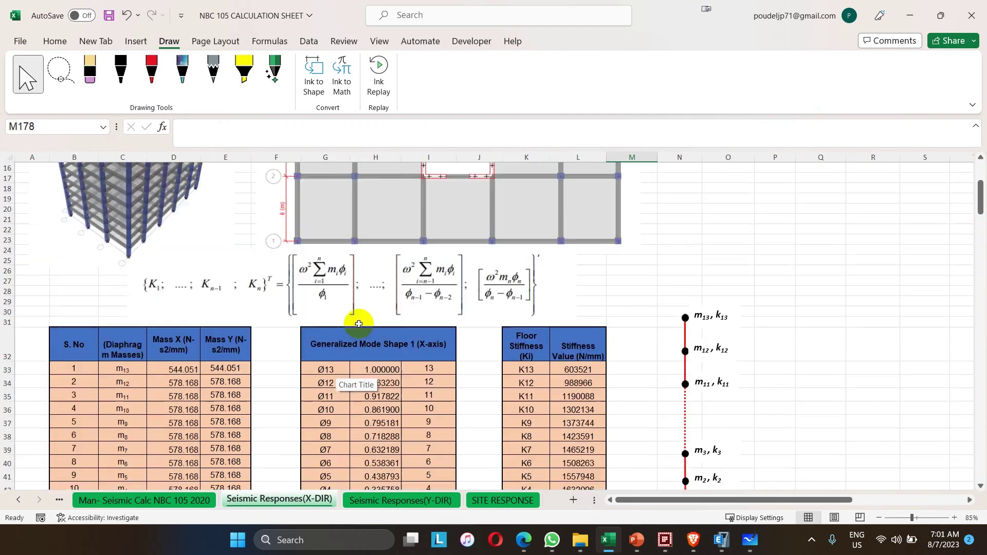
scroll(359, 325, "up", 4)
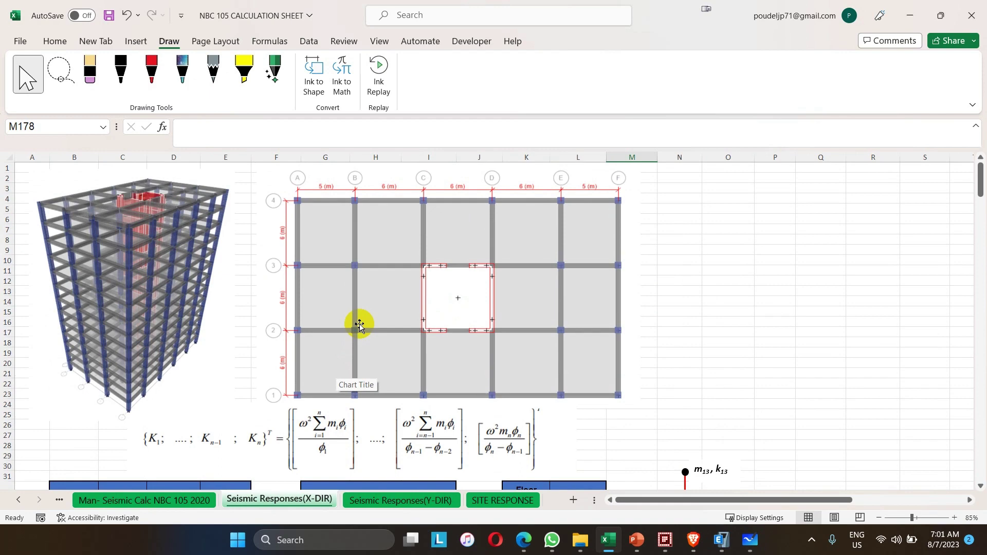
Examine the floor stiffness equation together with the diaphragm mass, generalized mode shape and floor stiffness tables.
scroll(359, 324, "down", 3)
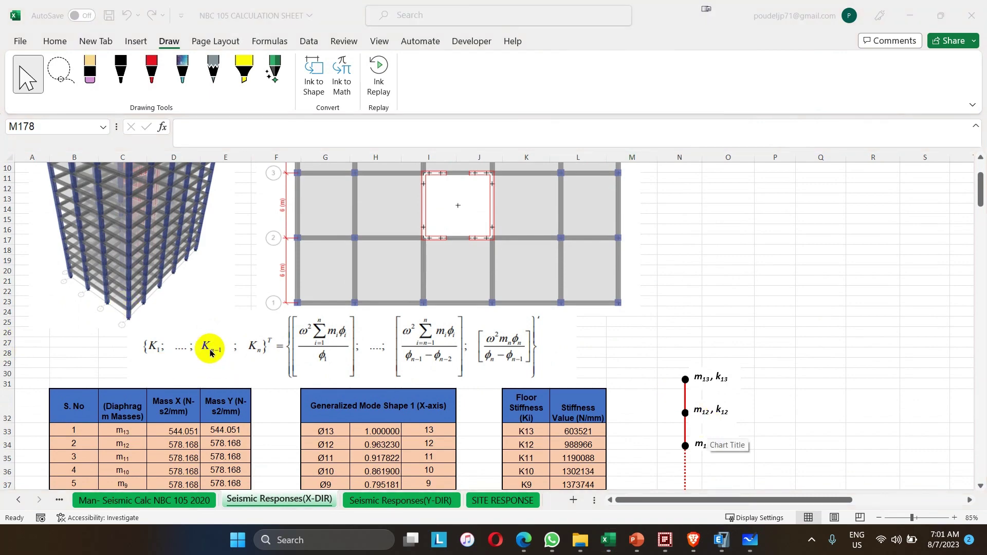
scroll(295, 340, "down", 1)
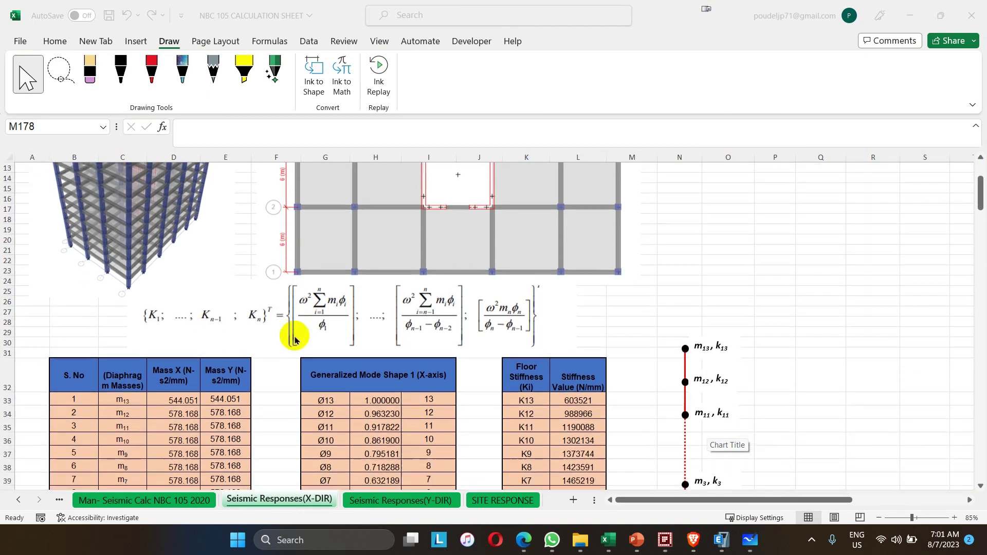
scroll(294, 340, "down", 1)
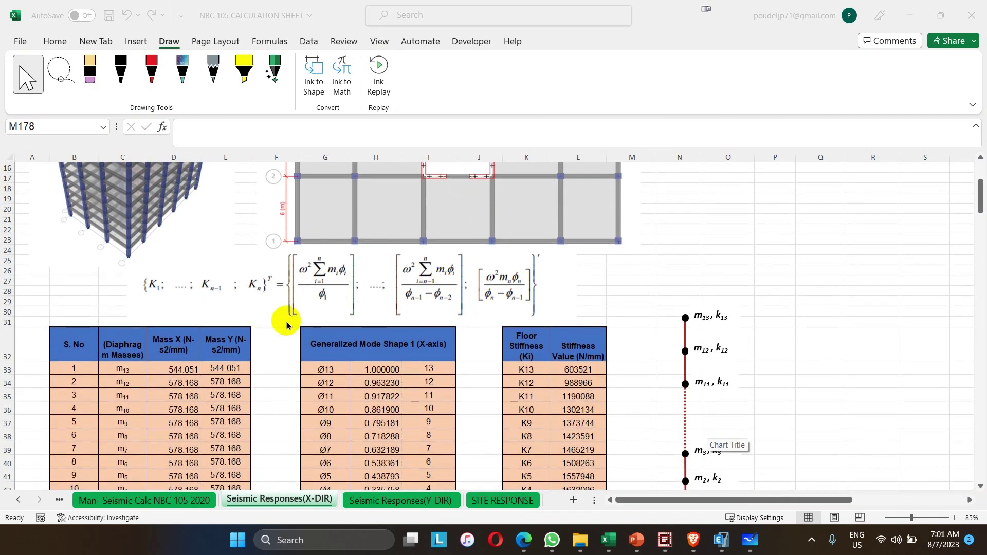
scroll(287, 324, "down", 4)
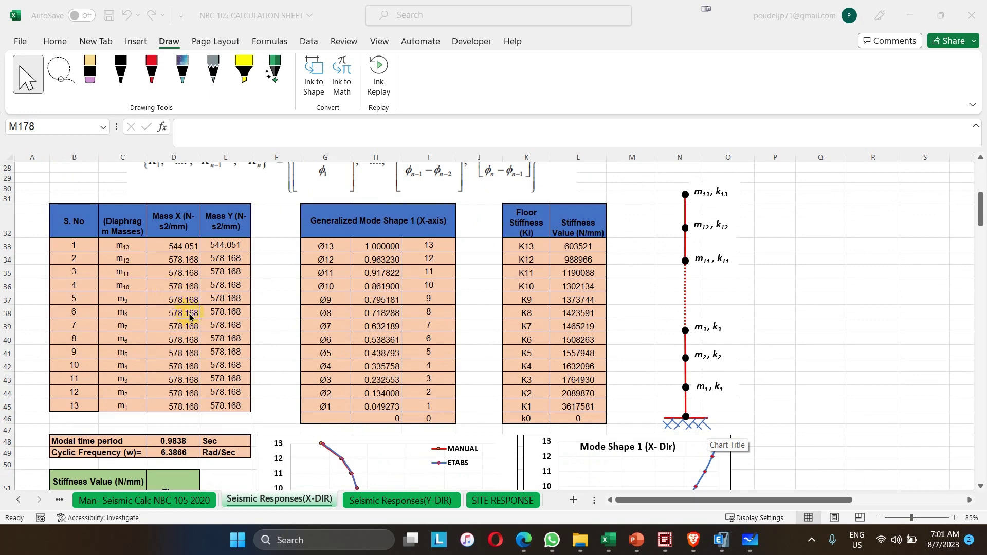
scroll(190, 316, "up", 2)
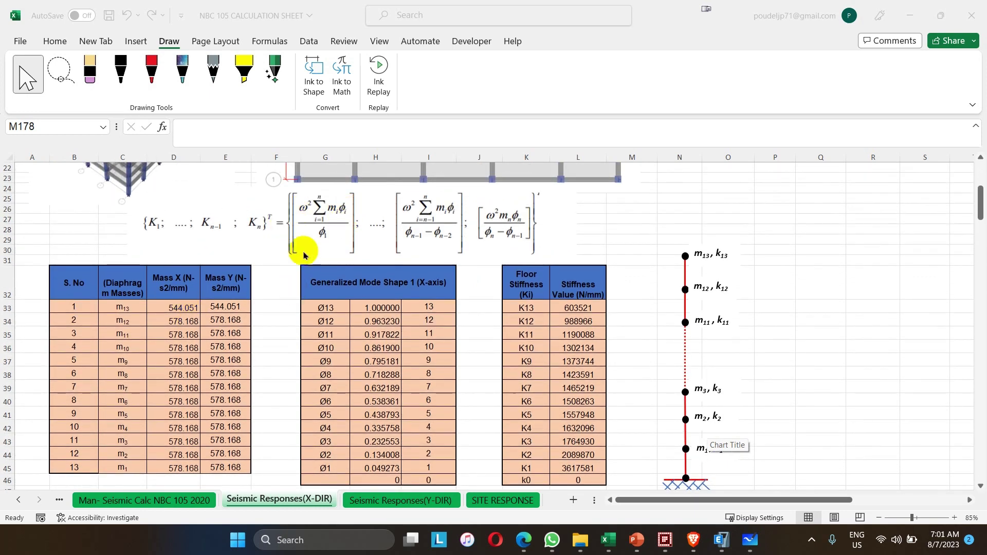
scroll(493, 314, "down", 2)
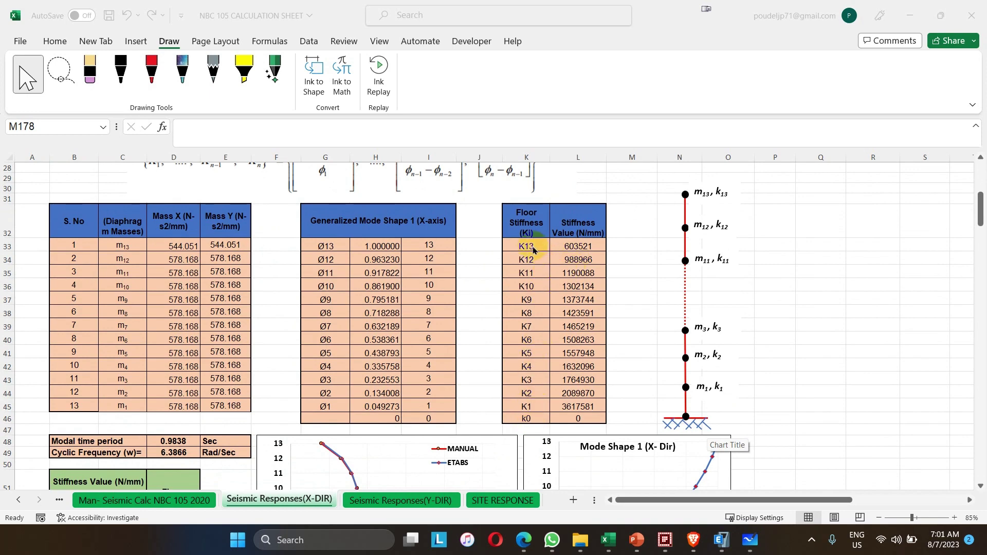
Review the ETABS versus manual stiffness table, the story stiffness chart and the Mode Shape 1 (X-Dir) chart.
scroll(545, 267, "down", 4)
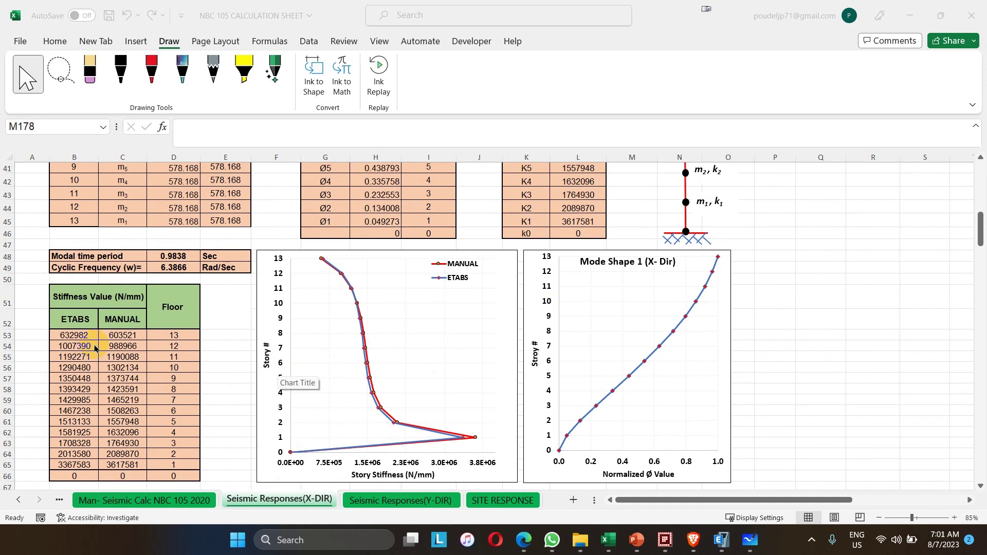
scroll(94, 348, "down", 1)
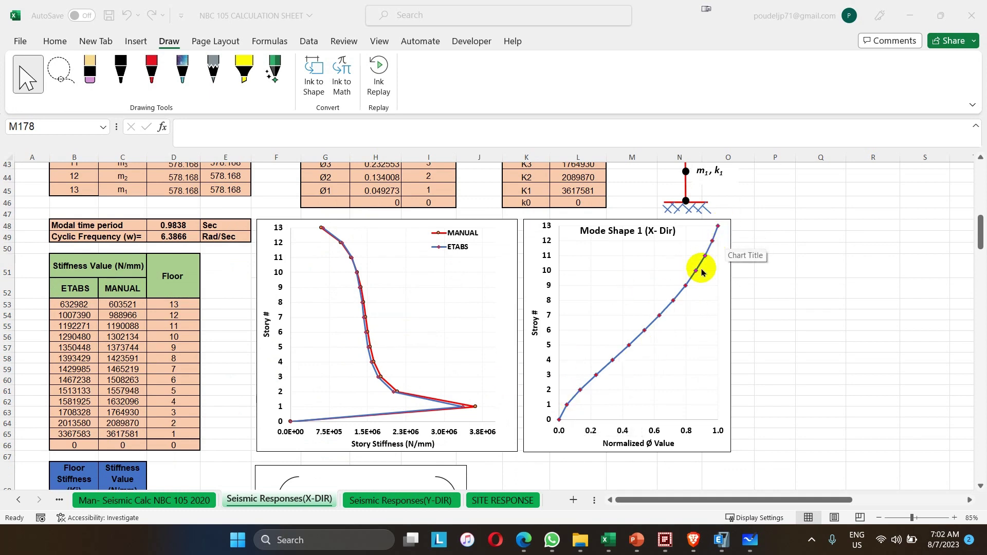
mouse_move(702, 272)
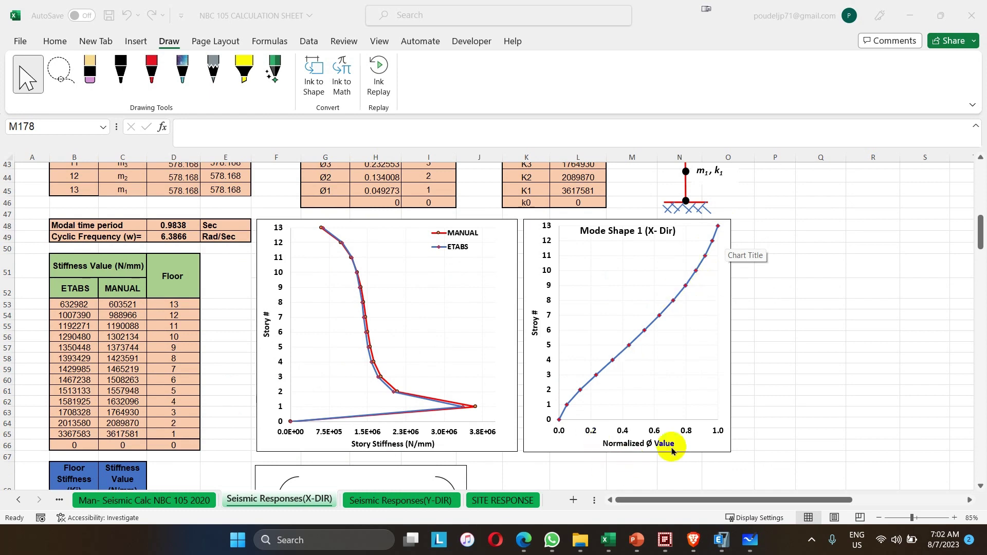
scroll(335, 331, "down", 1)
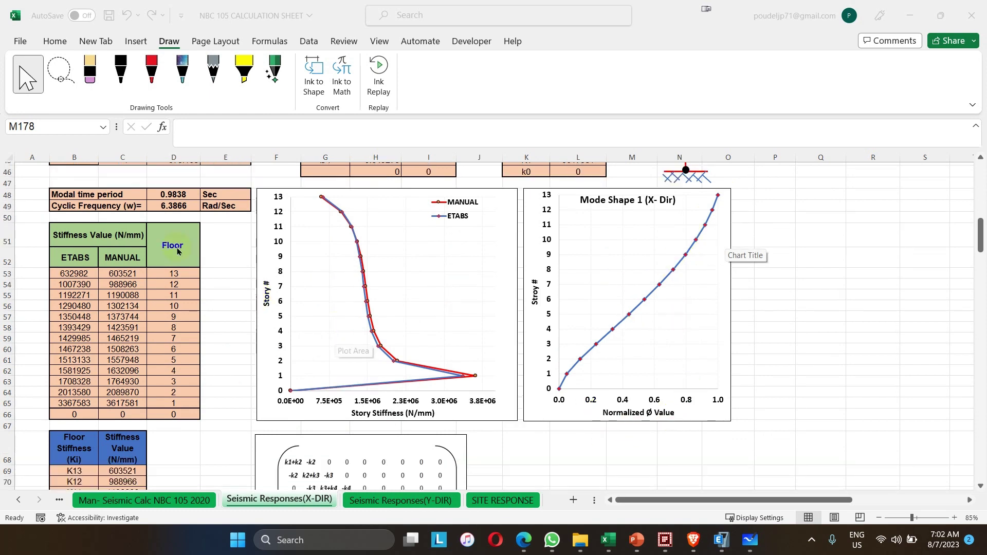
Trace the modal time period in D48 to its source on the Man- Seismic Calc NBC 105 2020 sheet, and return to Seismic Responses(X-DIR).
left_click(179, 195)
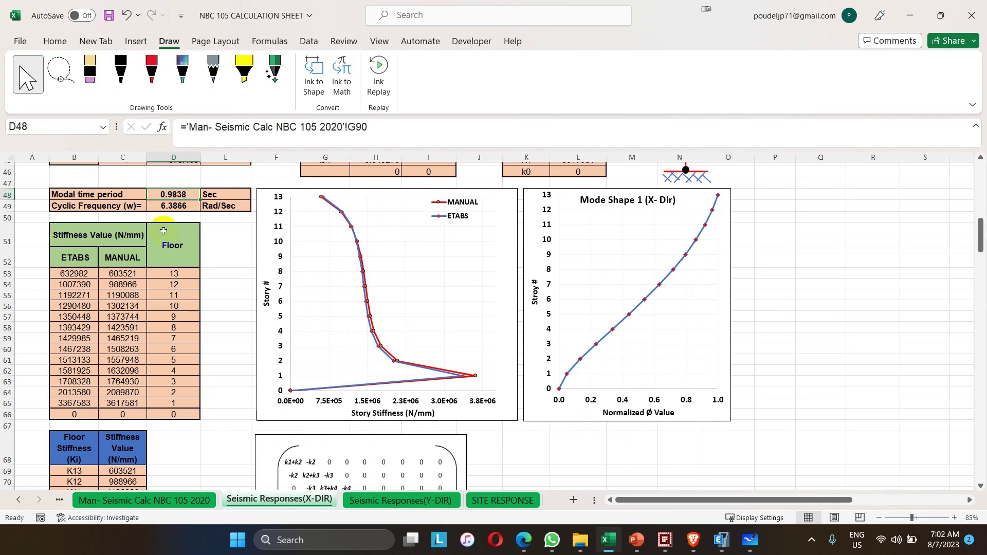
left_click(201, 500)
scroll(200, 434, "up", 6)
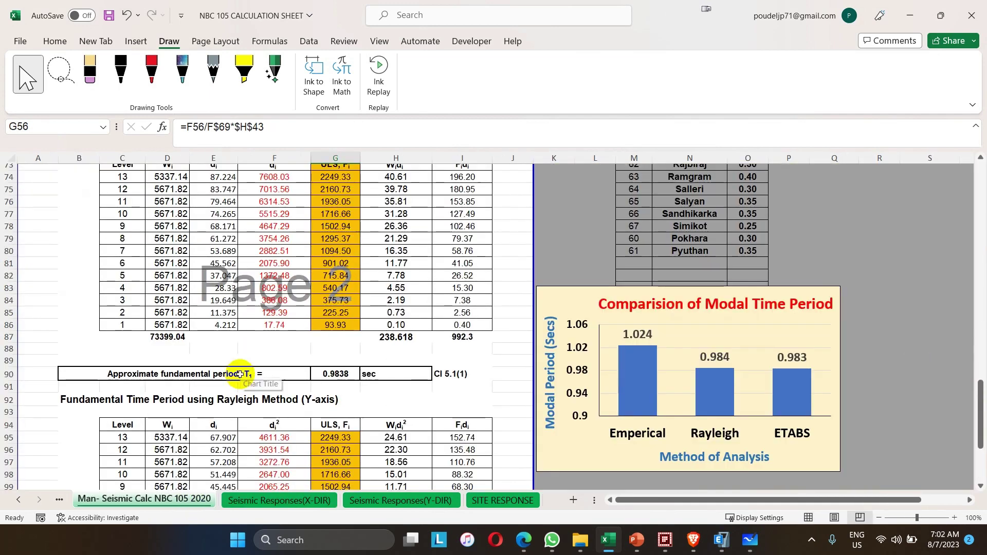
left_click(356, 374)
left_click(259, 501)
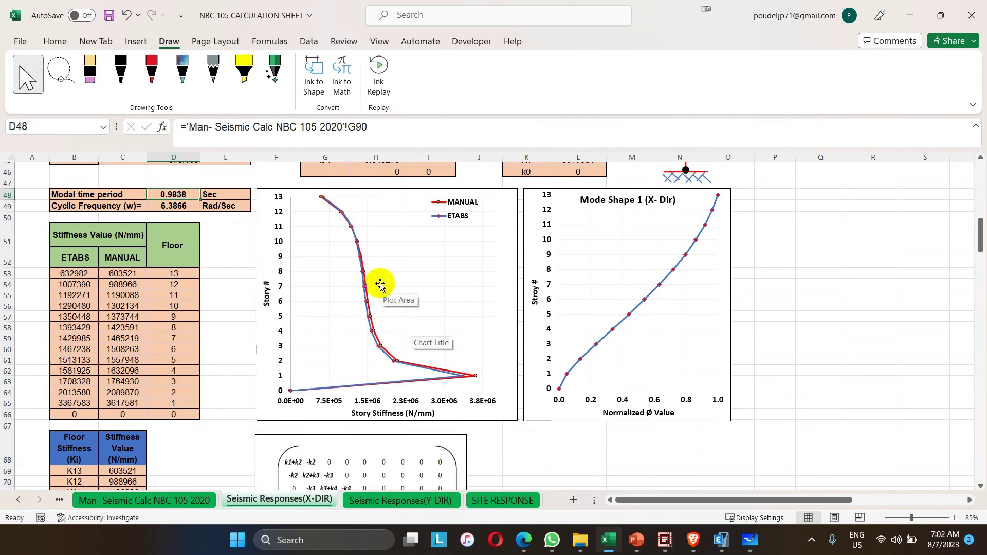
Examine the general stiffness matrix K layout and the Global Stiffness Matrix of the Equivalent 2D Frame.
scroll(380, 284, "down", 2)
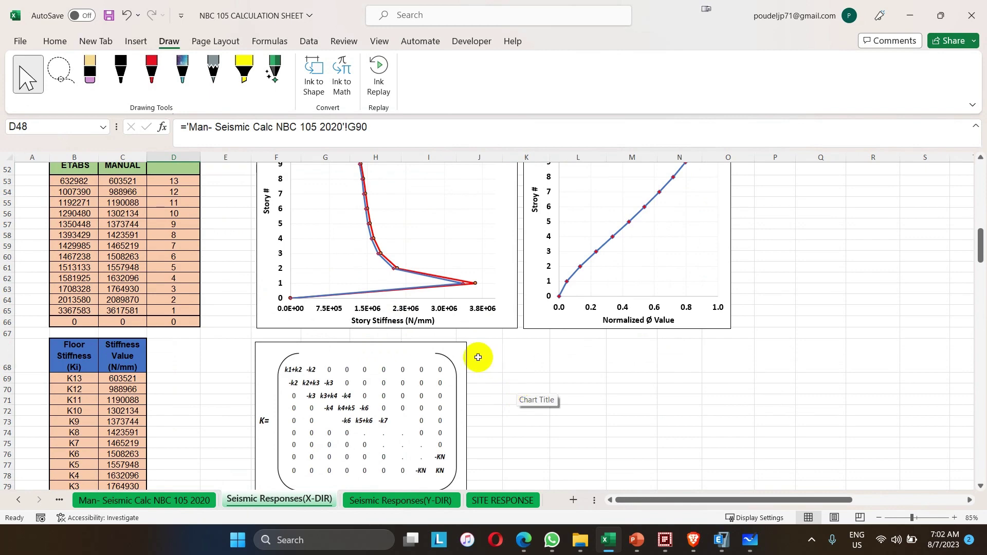
scroll(389, 364, "down", 3)
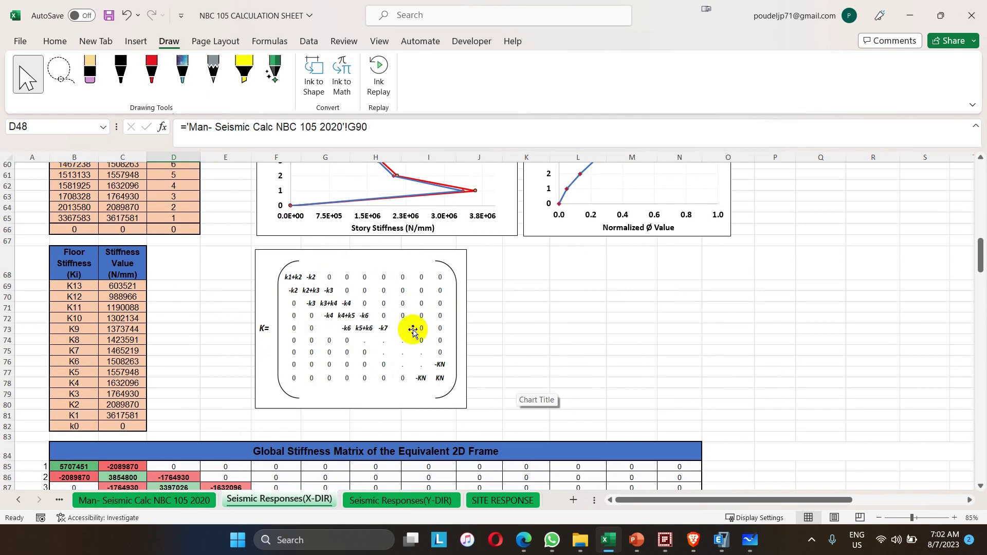
scroll(389, 332, "down", 1)
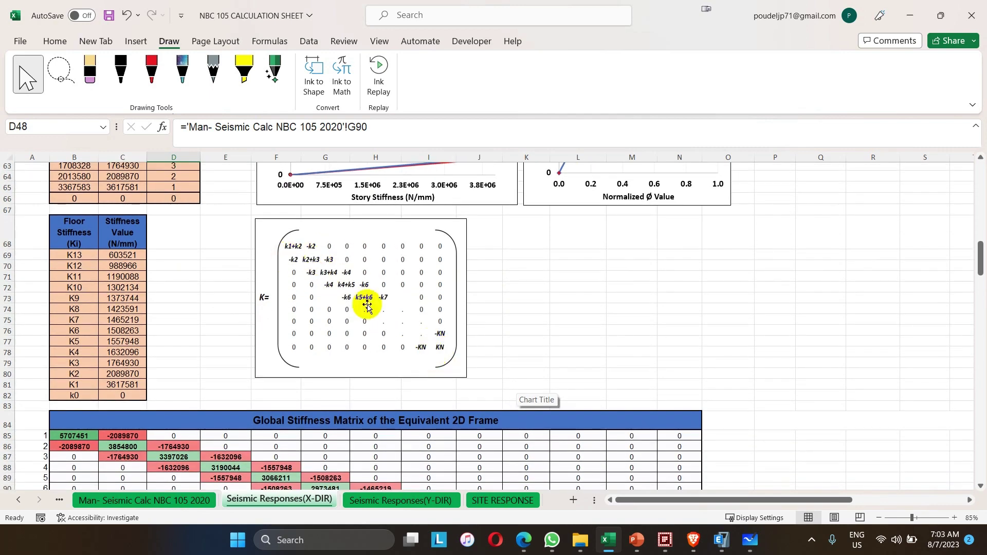
scroll(372, 318, "down", 2)
scroll(374, 320, "down", 3)
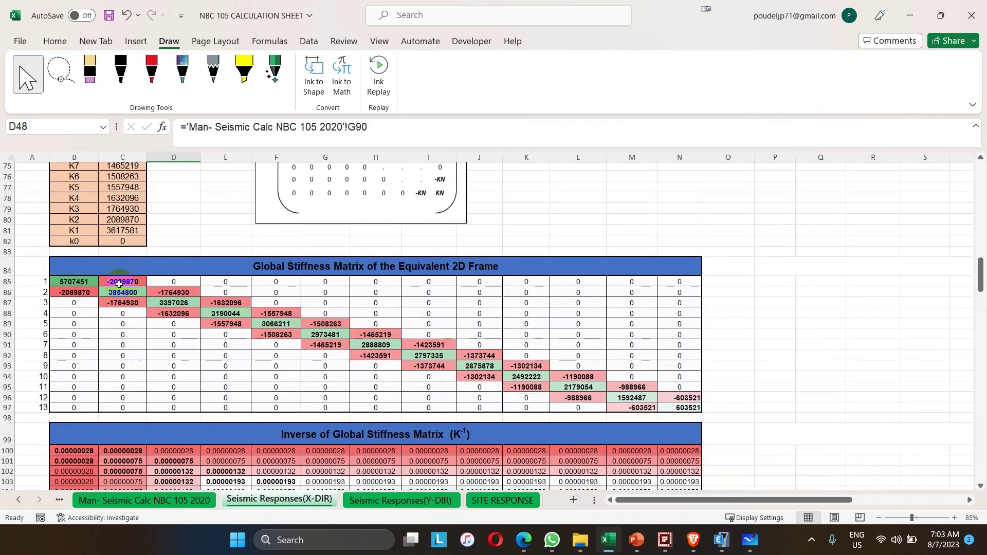
scroll(119, 284, "up", 1)
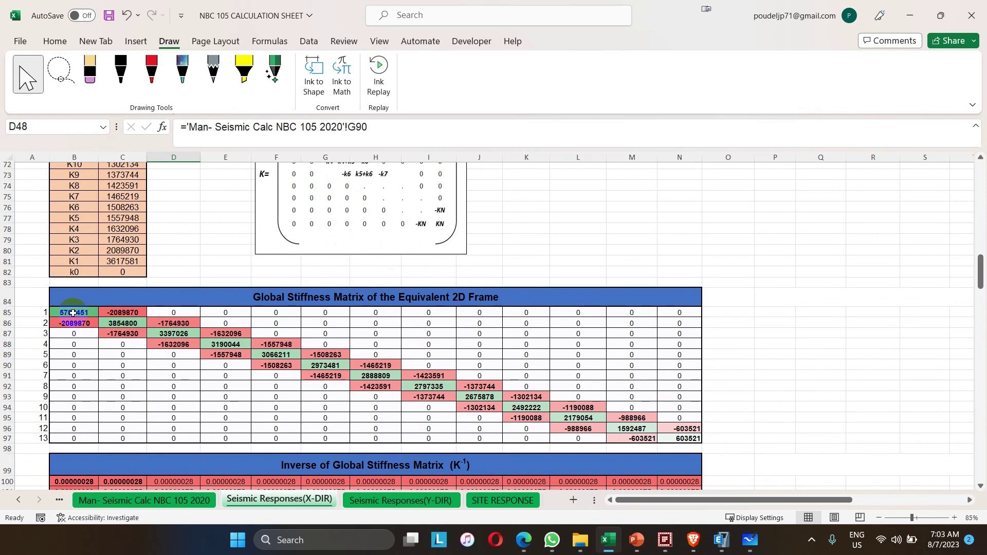
Inspect the formula of the global stiffness matrix's first diagonal term in B85 against the floor stiffness table and K layout.
left_click(73, 314)
double_click(73, 313)
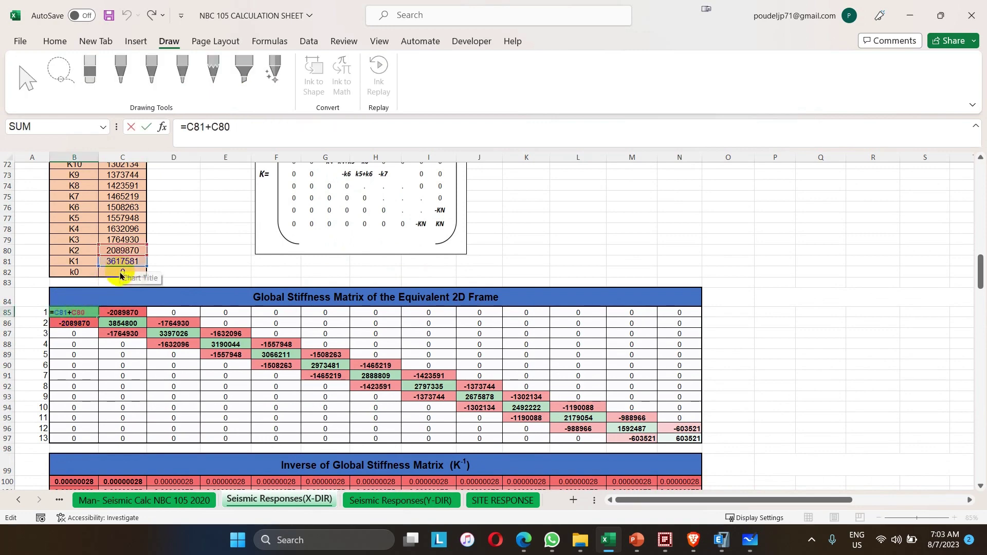
scroll(308, 251, "up", 1)
scroll(318, 249, "up", 1)
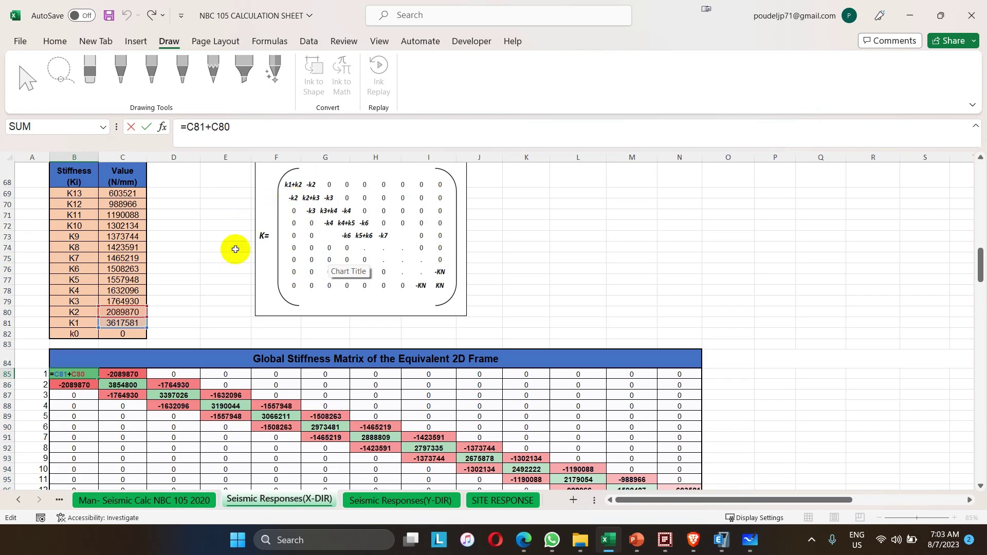
key("ctrl+Return")
key("ctrl+Down")
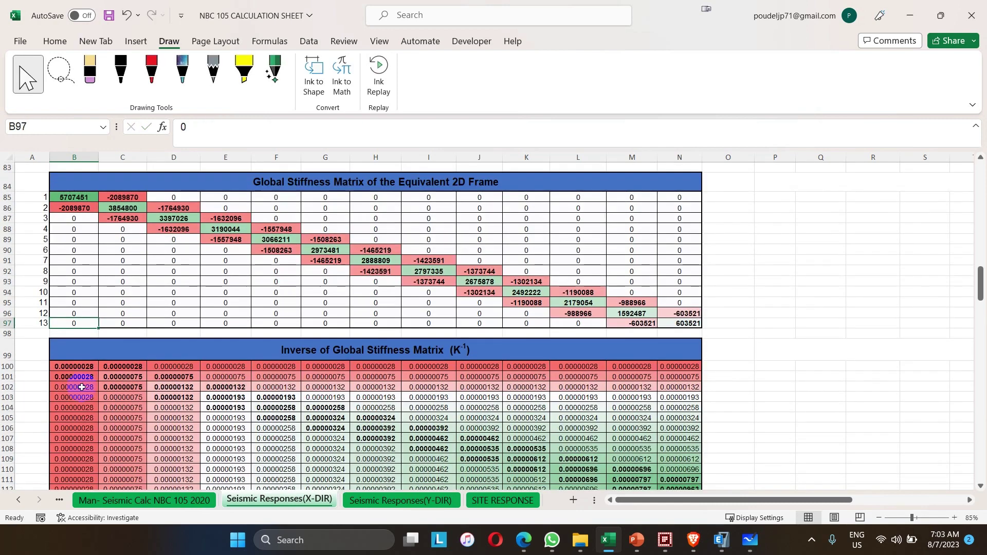
Inspect the formula of the off-diagonal term in B86 of the global stiffness matrix without changing it.
scroll(95, 329, "up", 4)
double_click(77, 303)
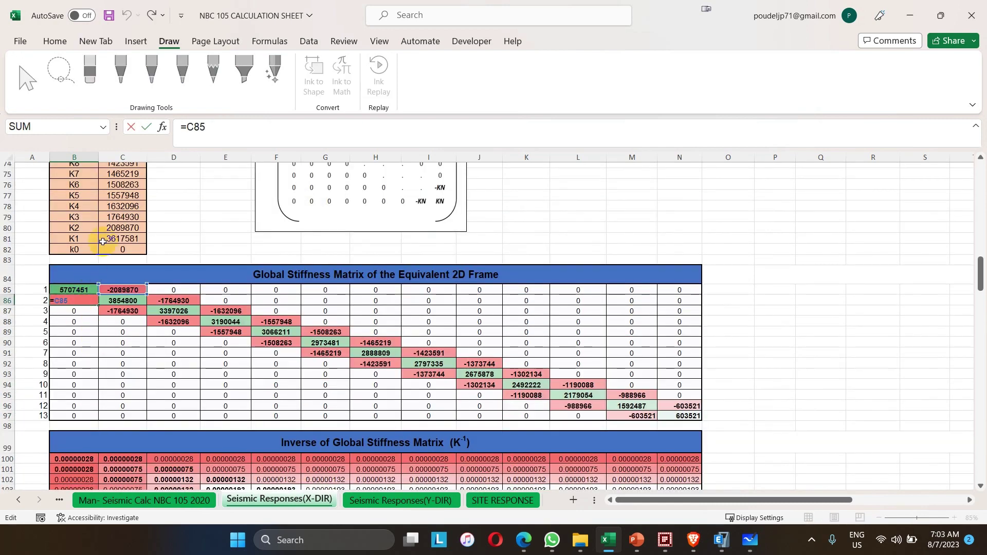
key("Escape")
mouse_move(96, 309)
left_mouse_down()
mouse_move(85, 308)
mouse_move(114, 289)
left_mouse_up()
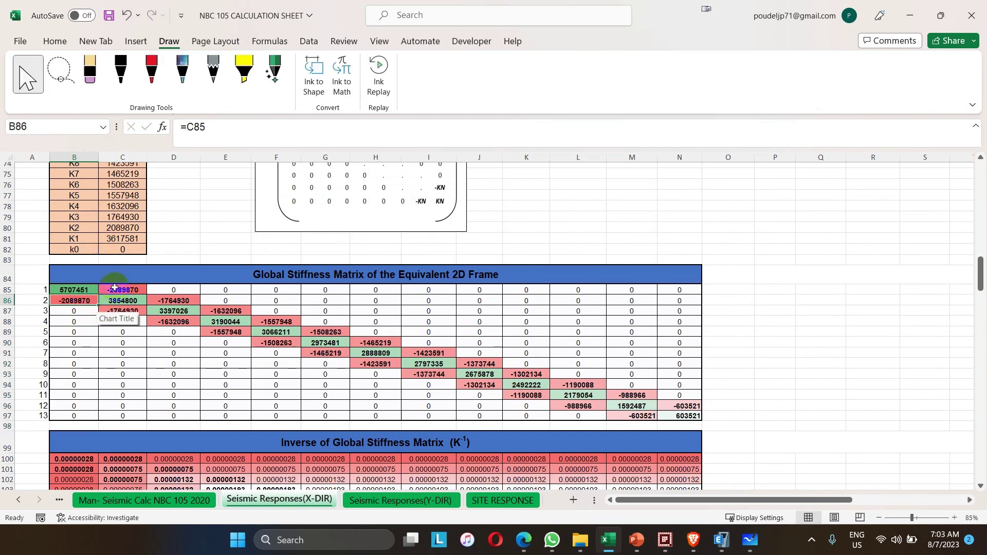
Inspect the formula of the off-diagonal term in C85 and compare it with the general stiffness matrix K layout.
key("Escape")
left_click(117, 290)
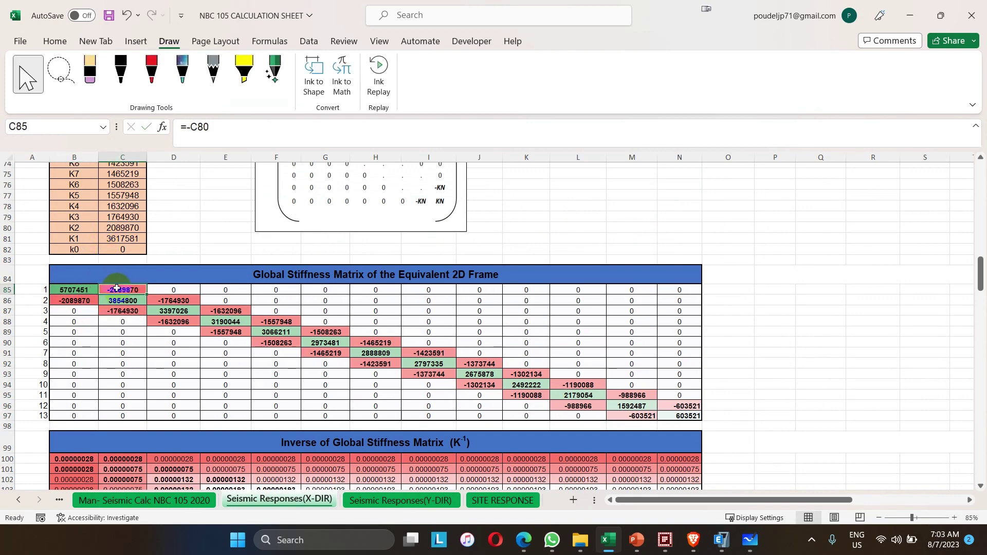
scroll(205, 317, "up", 1)
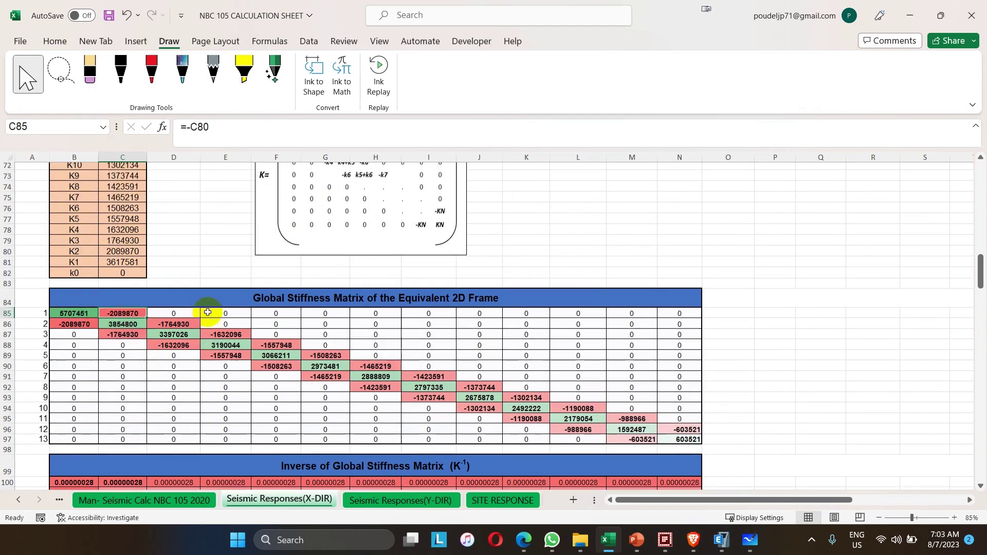
scroll(370, 181, "up", 1)
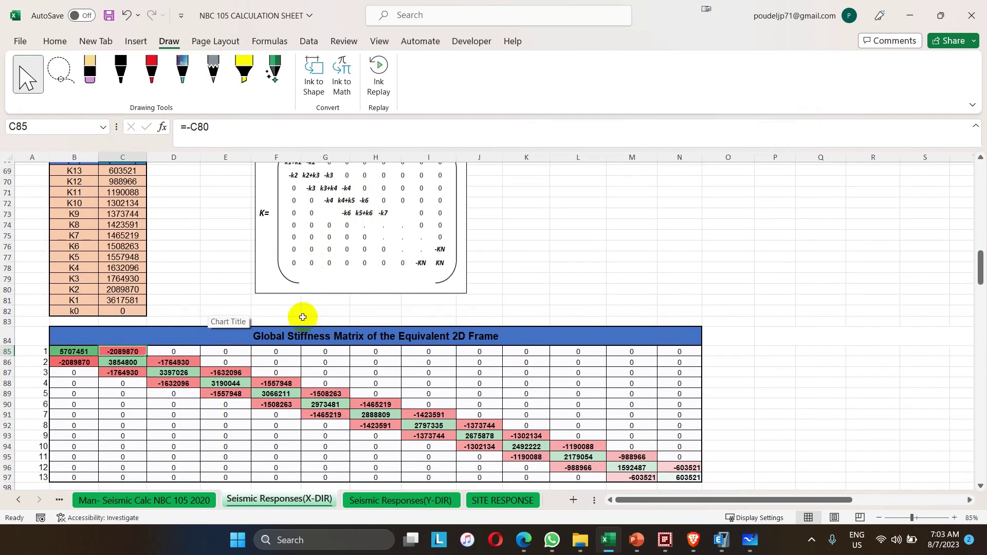
scroll(302, 323, "down", 2)
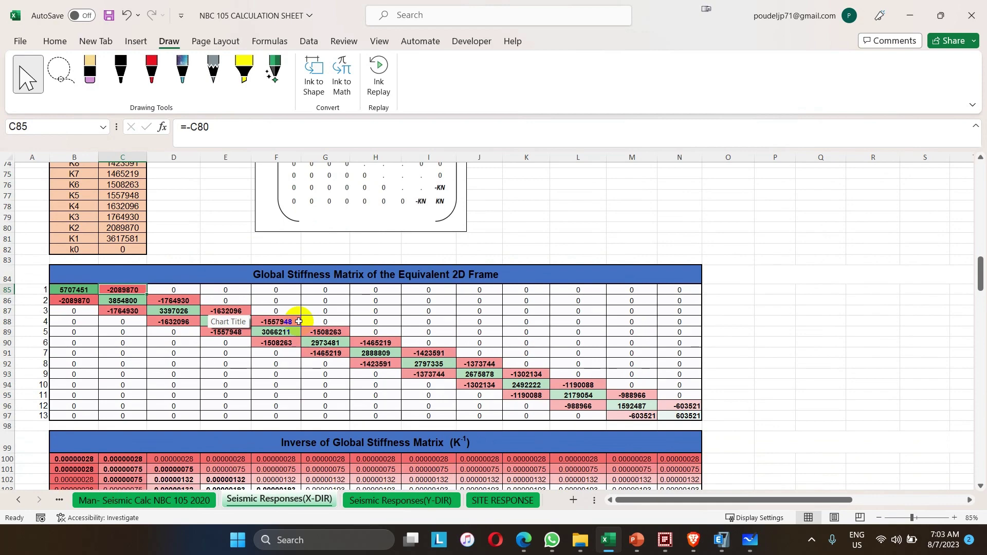
scroll(299, 322, "up", 3)
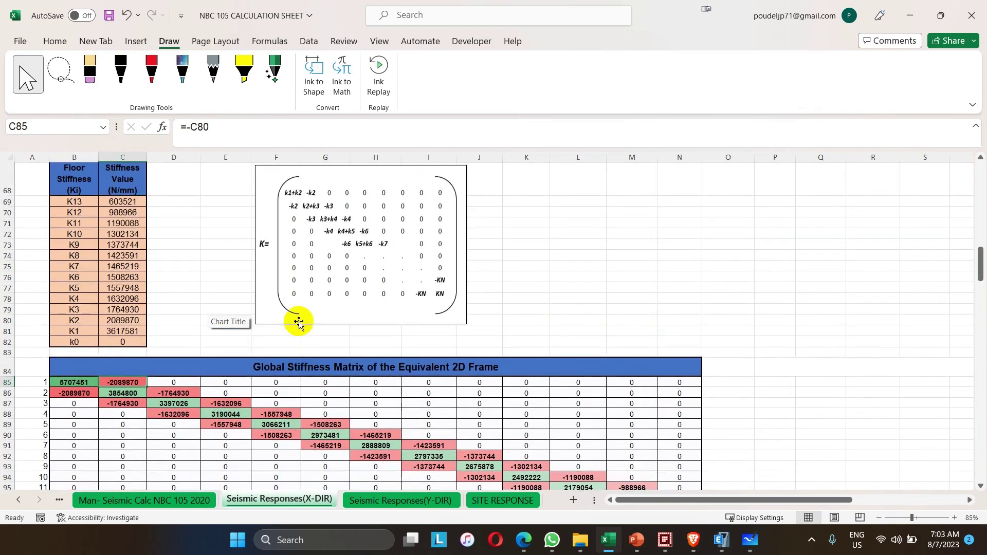
scroll(299, 321, "down", 3)
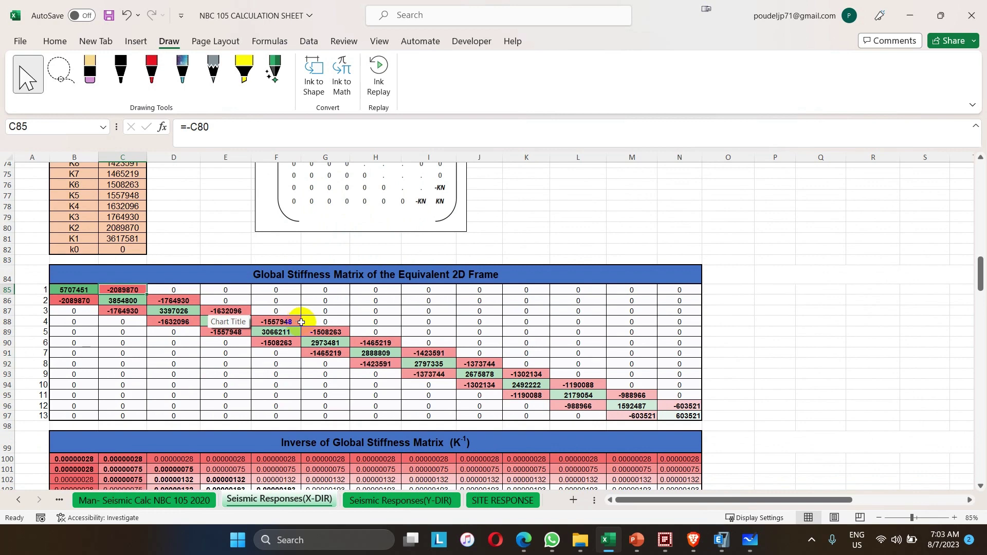
Examine the Inverse of Global Stiffness Matrix table below the global stiffness matrix.
scroll(302, 322, "down", 2)
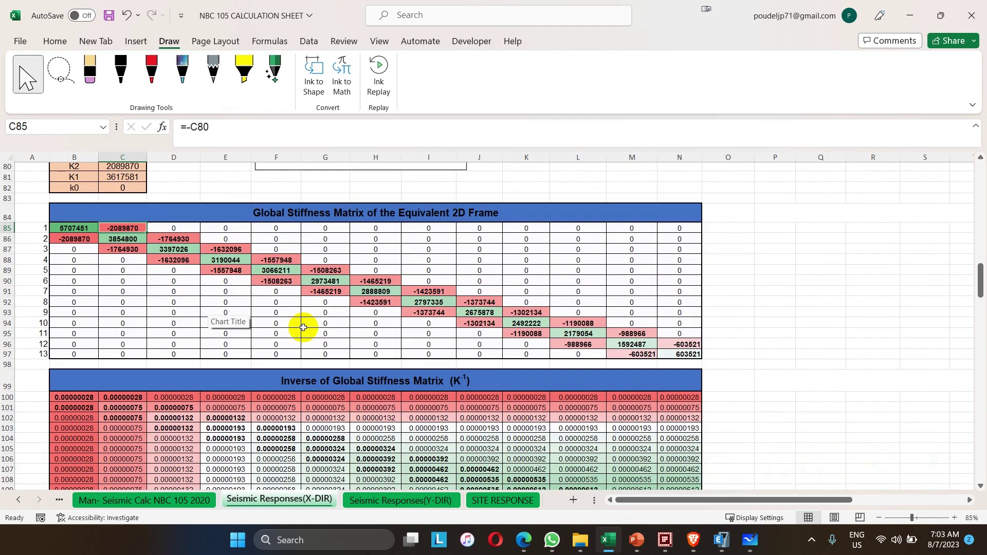
scroll(304, 328, "down", 1)
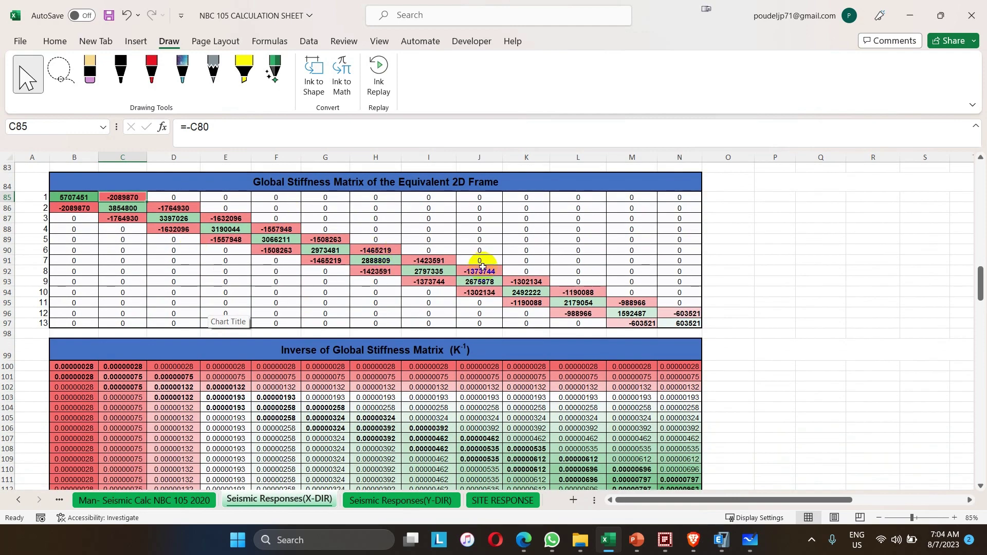
scroll(482, 267, "down", 2)
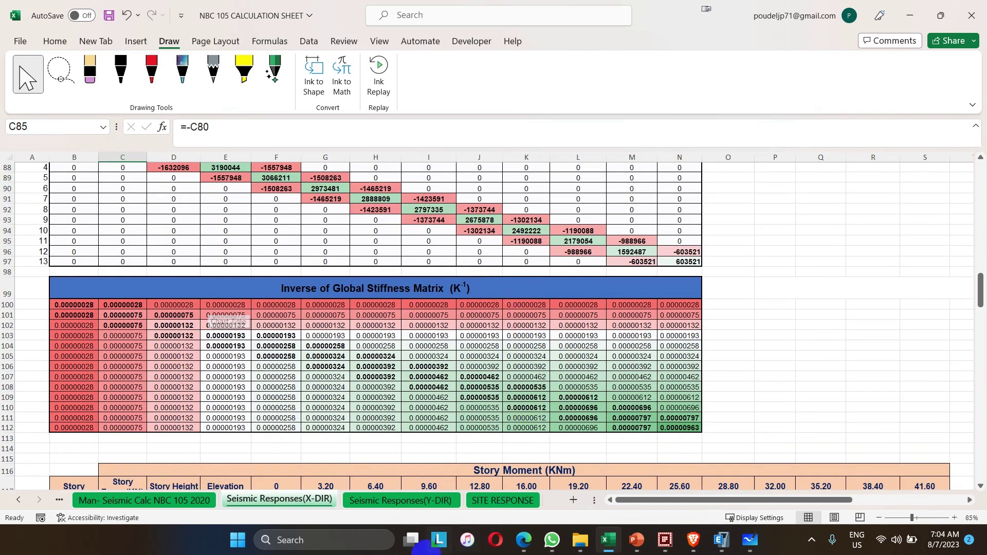
Switch to Microsoft Whiteboard and handwrite the equation F = K * U with the black pen.
left_click(747, 542)
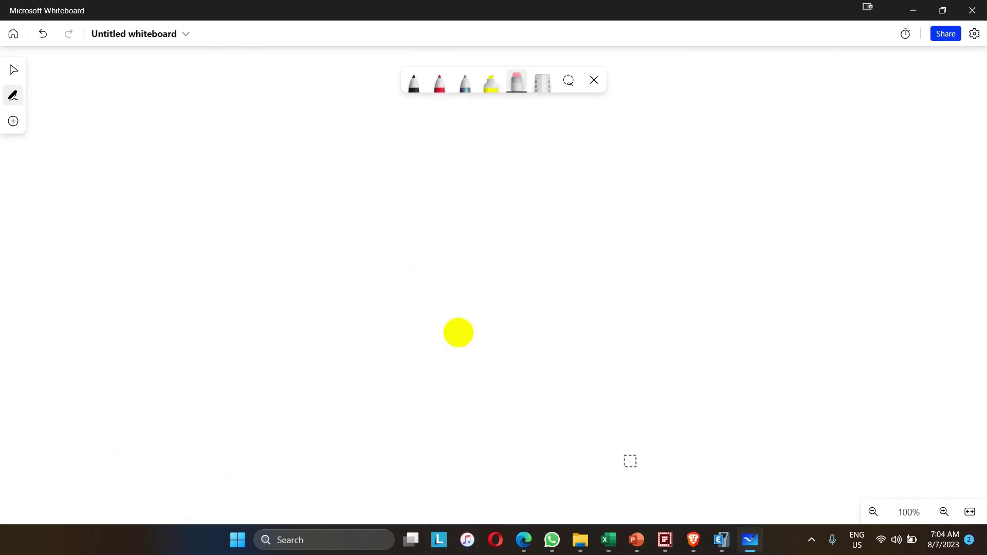
left_click(416, 80)
left_click_drag(320, 180, 309, 315)
left_click_drag(319, 181, 400, 187)
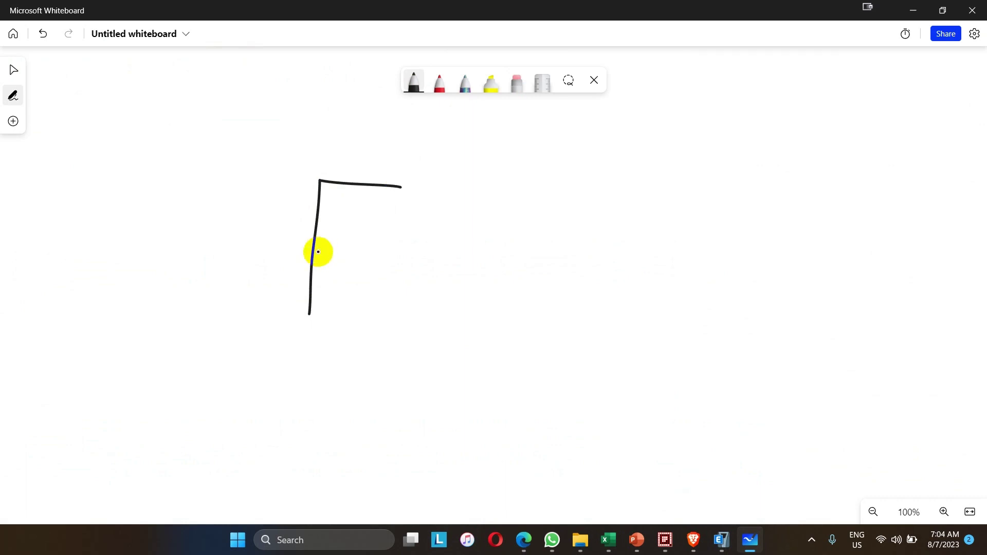
left_click_drag(308, 256, 508, 238)
left_click_drag(450, 271, 528, 276)
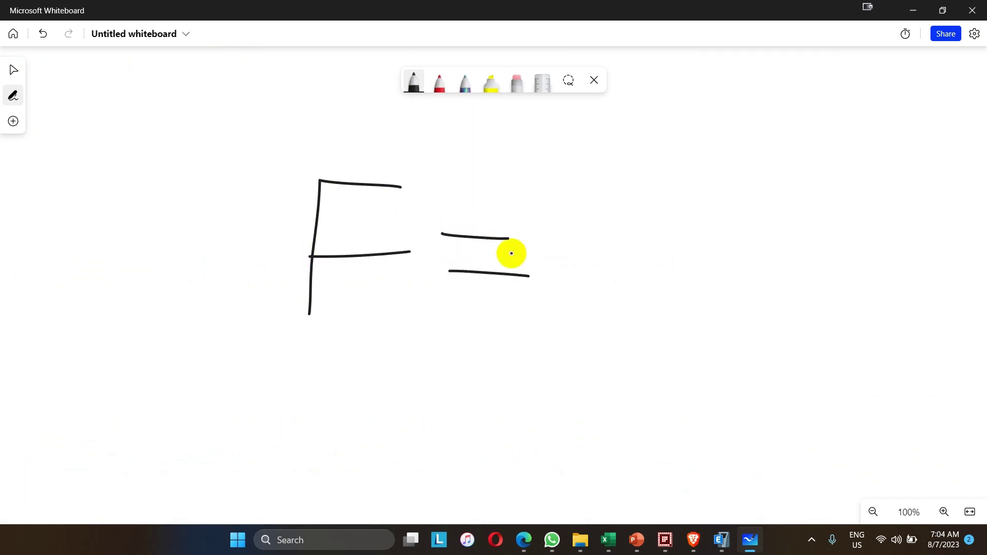
mouse_move(550, 229)
left_mouse_down()
mouse_move(558, 296)
mouse_move(600, 302)
left_mouse_up()
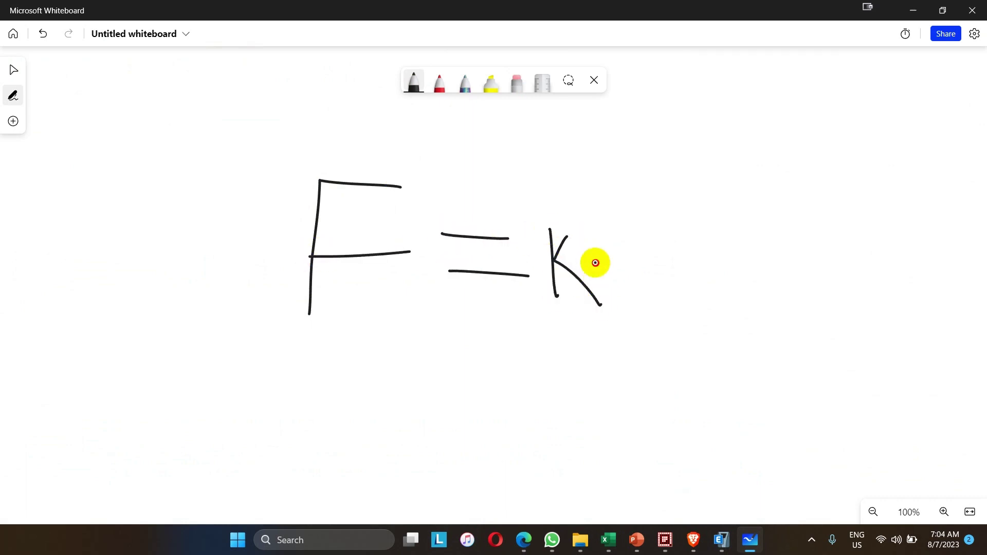
left_click_drag(594, 263, 642, 299)
mouse_move(624, 257)
left_mouse_down()
mouse_move(615, 297)
mouse_move(641, 275)
left_mouse_up()
mouse_move(661, 253)
left_mouse_down()
mouse_move(672, 286)
mouse_move(697, 232)
left_mouse_up()
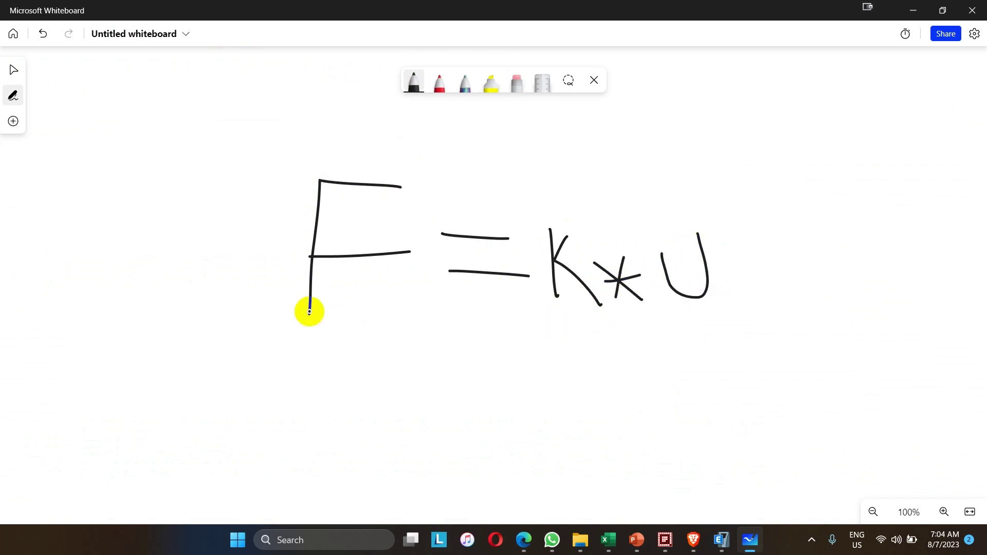
Add a black check mark under F and red check marks under F, K and U in the equation.
mouse_move(292, 314)
left_mouse_down()
mouse_move(300, 324)
mouse_move(364, 292)
left_mouse_up()
left_click(437, 84)
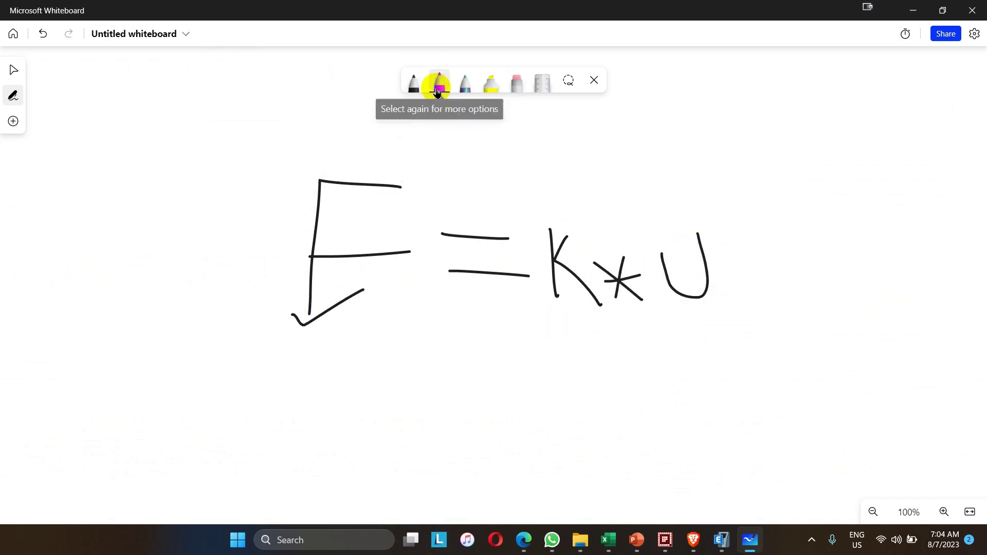
left_click_drag(296, 313, 384, 284)
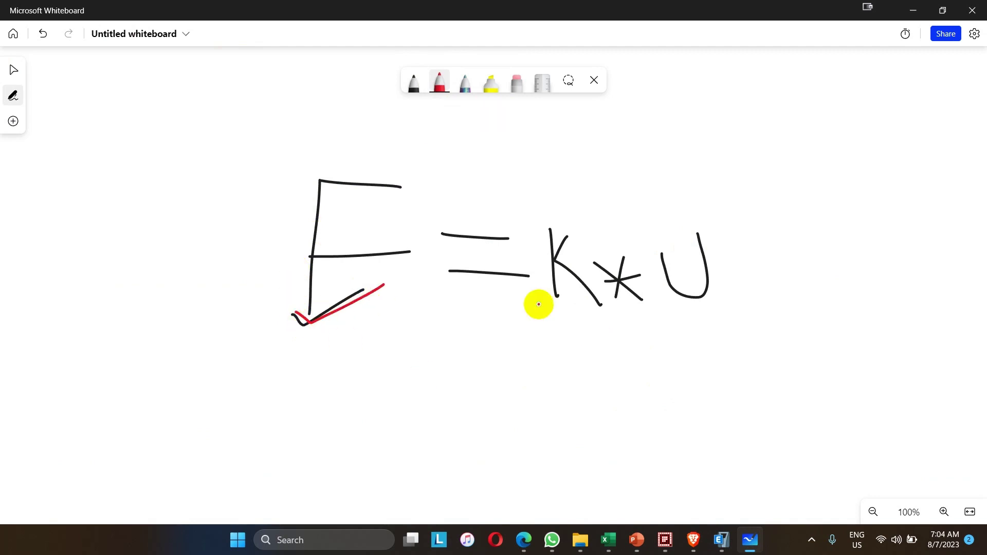
mouse_move(536, 319)
left_mouse_down()
mouse_move(551, 342)
mouse_move(591, 312)
left_mouse_up()
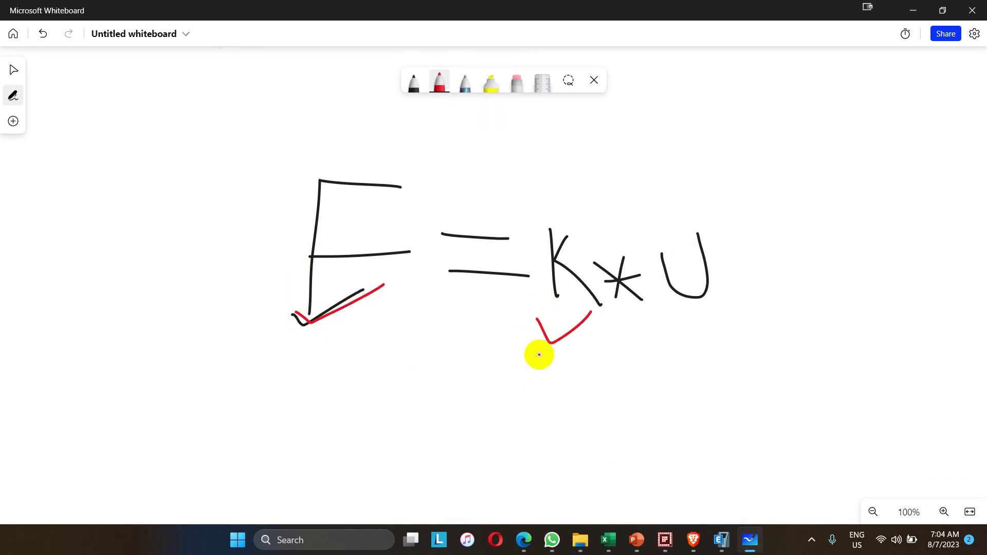
mouse_move(671, 307)
left_mouse_down()
mouse_move(680, 326)
mouse_move(745, 279)
left_mouse_up()
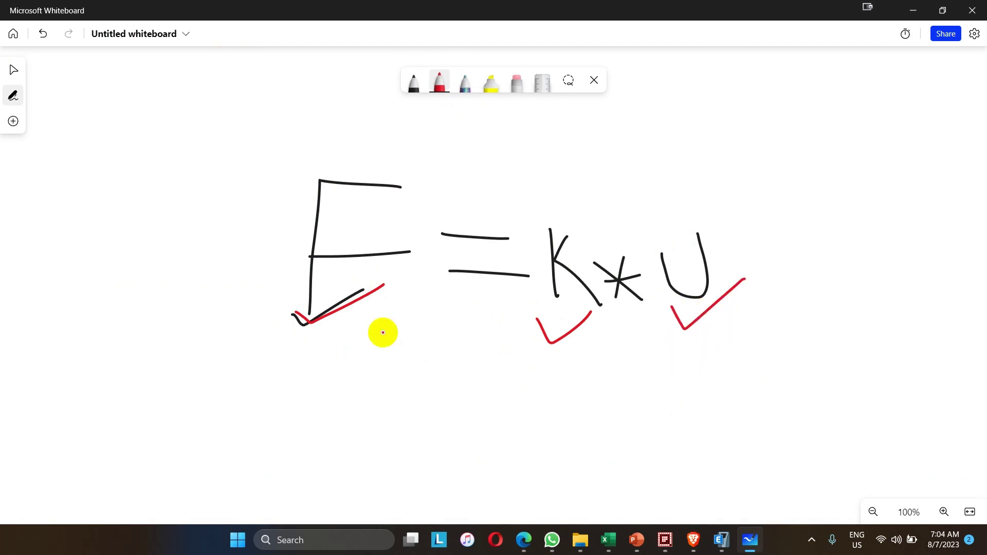
Handwrite the rearranged equation U = K⁻¹ * F in red below the first equation.
scroll(406, 304, "down", 2)
scroll(428, 259, "down", 1)
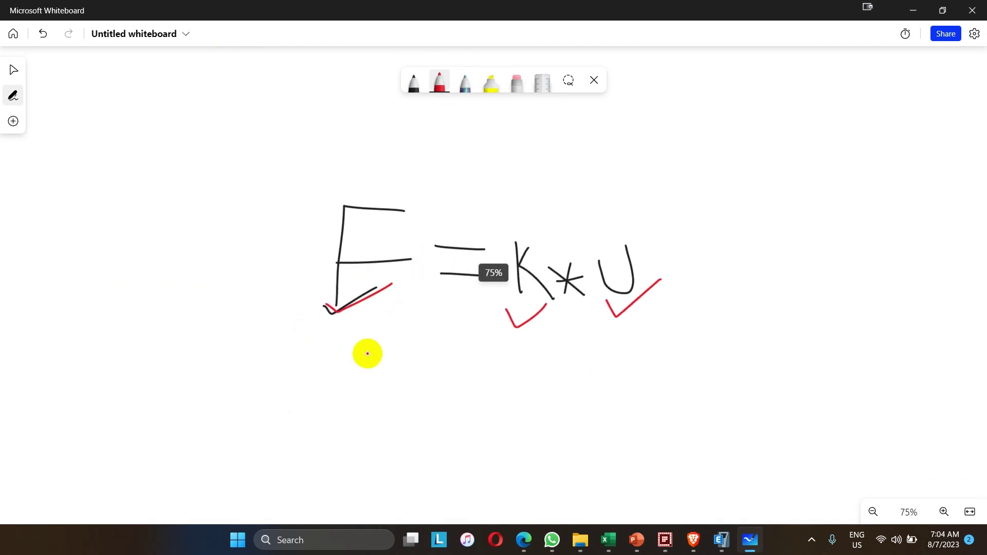
mouse_move(331, 366)
left_mouse_down()
mouse_move(365, 405)
mouse_move(372, 366)
mouse_move(431, 379)
left_mouse_up()
left_click_drag(412, 396, 448, 395)
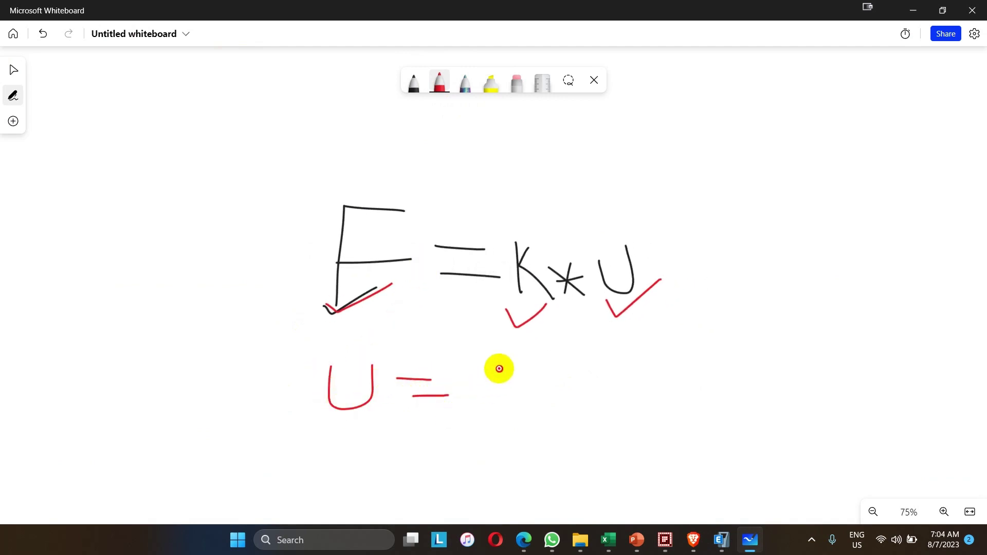
left_click_drag(499, 368, 499, 410)
mouse_move(537, 368)
left_mouse_down()
mouse_move(504, 397)
mouse_move(562, 439)
mouse_move(597, 362)
mouse_move(648, 418)
left_mouse_up()
mouse_move(652, 394)
left_mouse_down()
mouse_move(622, 426)
mouse_move(635, 407)
mouse_move(656, 405)
left_mouse_up()
left_click_drag(683, 364, 685, 425)
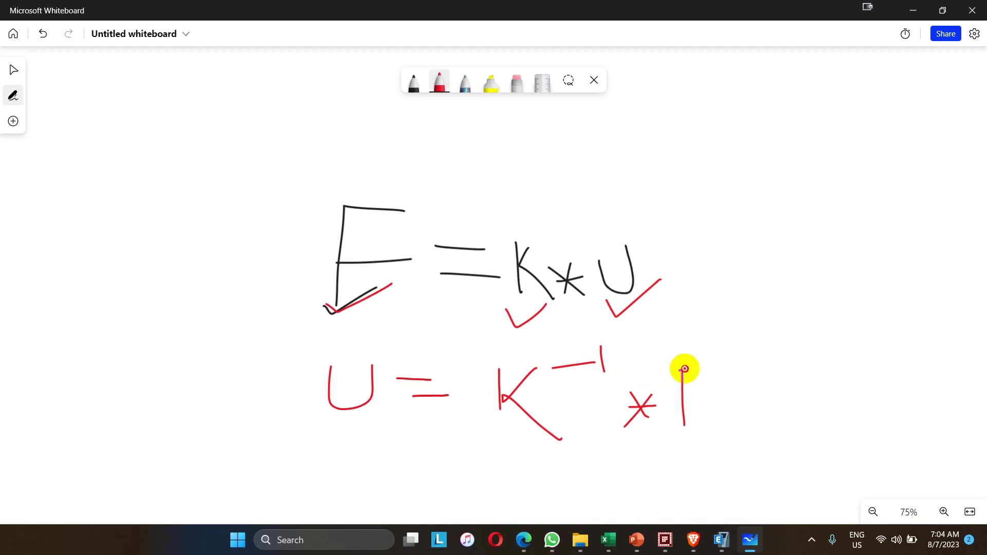
mouse_move(680, 369)
left_mouse_down()
mouse_move(705, 366)
mouse_move(711, 393)
left_mouse_up()
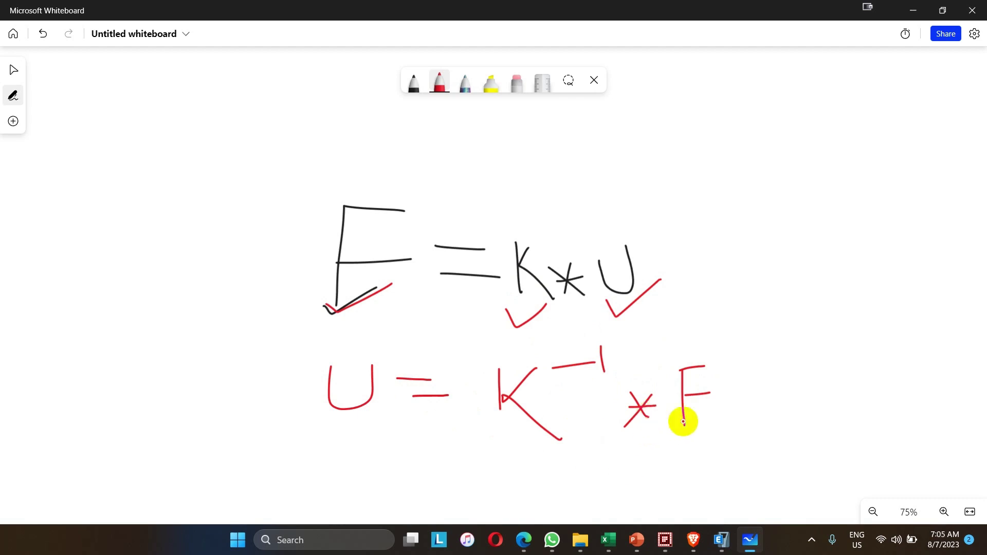
Add the subscript i to F and U in the red equation.
left_click_drag(705, 411, 716, 426)
left_click(711, 404)
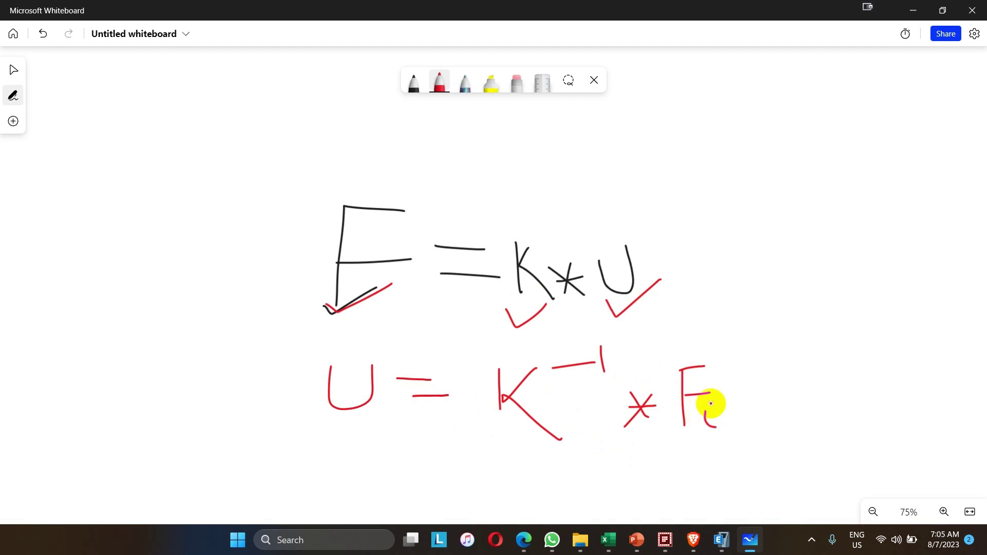
left_click_drag(386, 411, 396, 426)
left_click(388, 394)
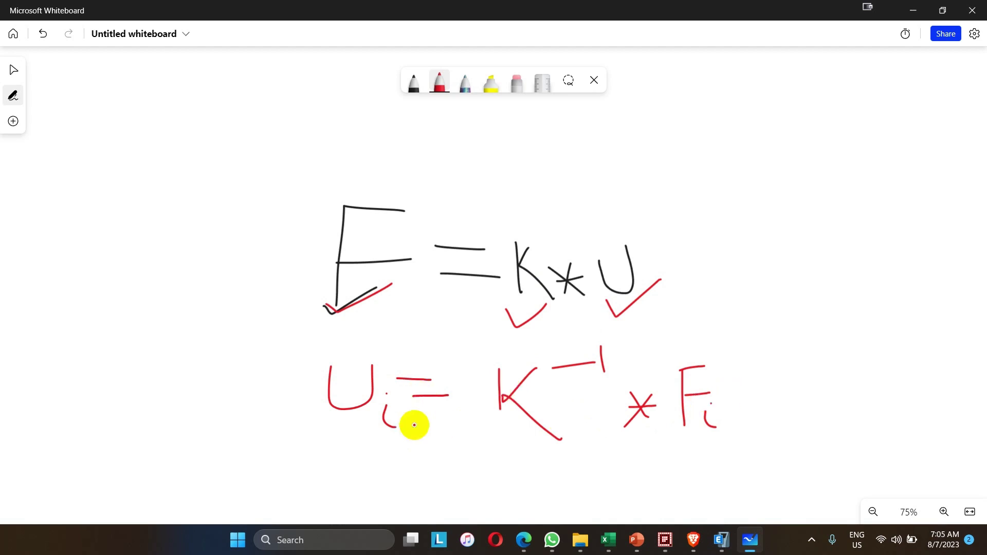
Return to the Excel workbook and trace the Story 1 manual lateral force in C139 to the story force in the Story Moment table.
left_click(913, 10)
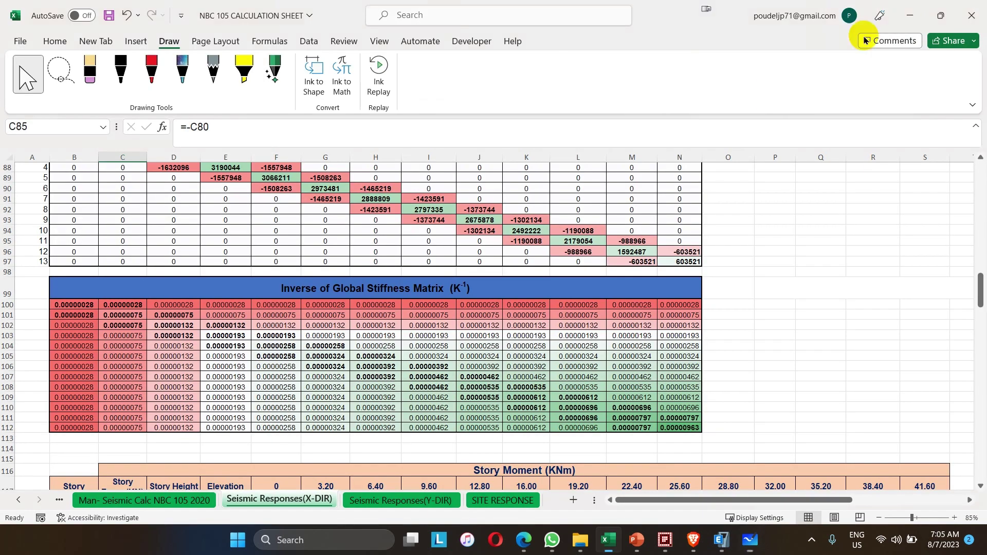
scroll(319, 329, "down", 5)
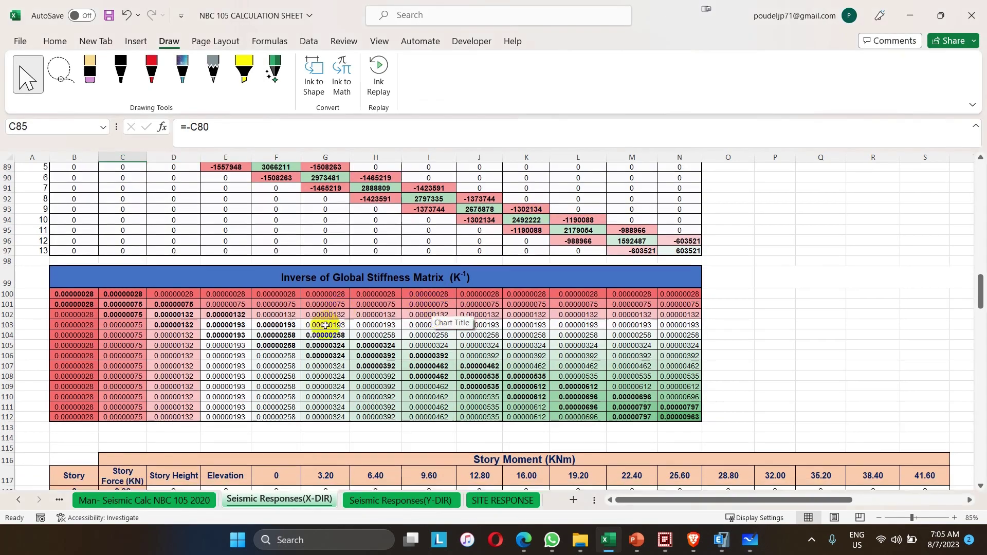
scroll(320, 342, "down", 9)
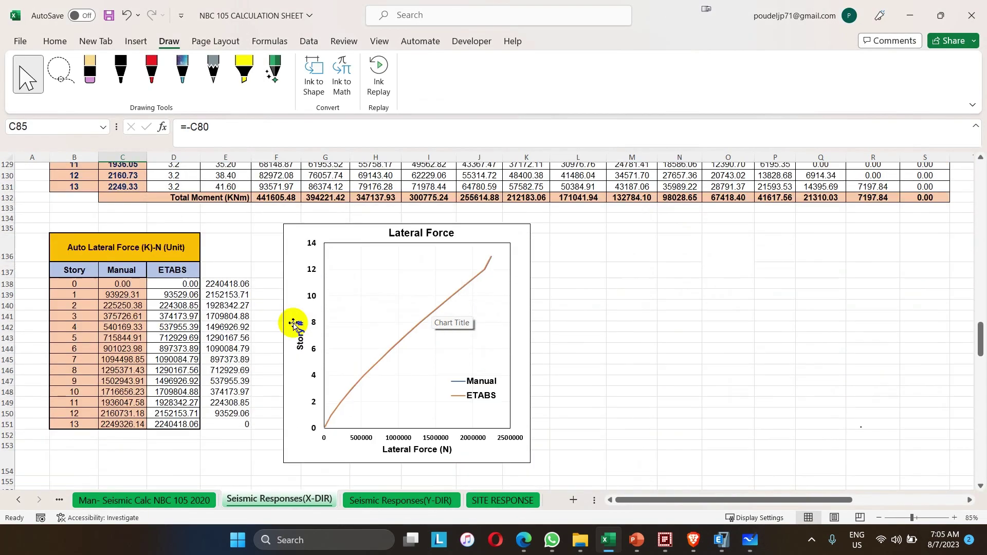
left_click(117, 299)
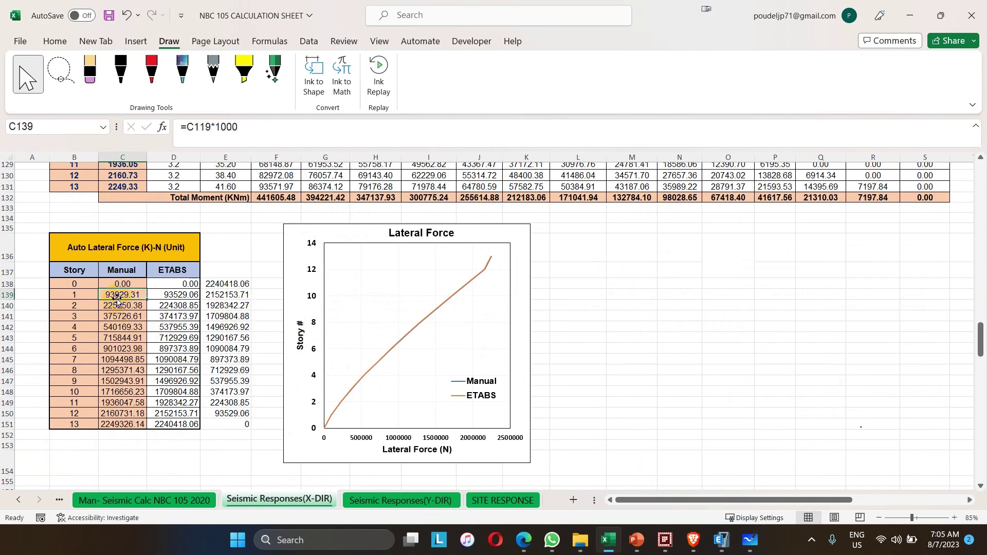
scroll(137, 313, "up", 3)
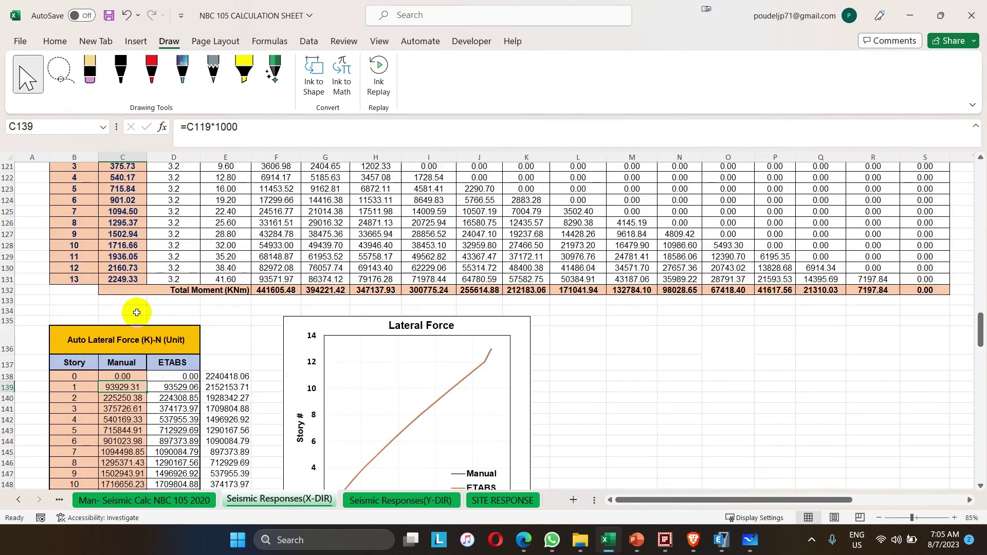
scroll(137, 313, "down", 4)
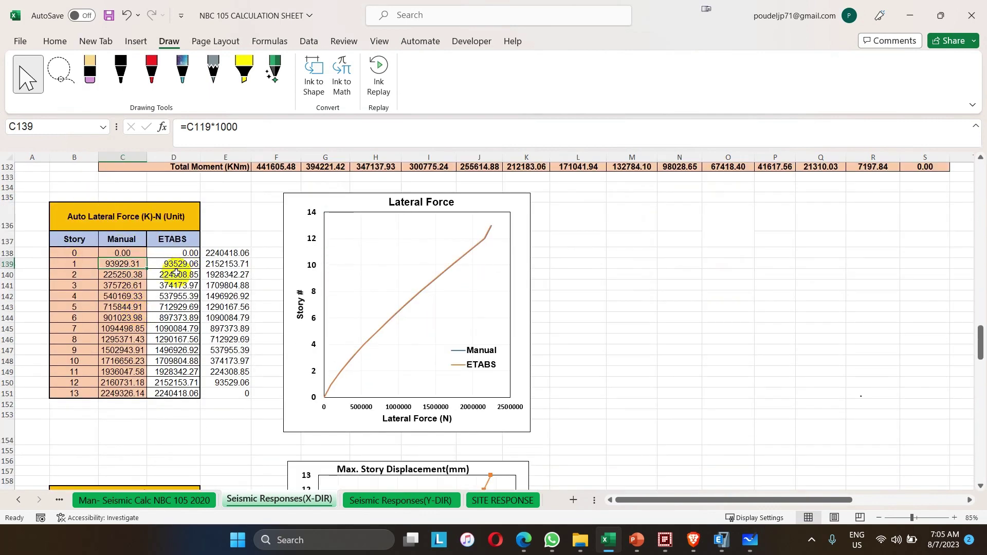
Compare the ETABS lateral forces in D138:D151 with the manual values in C139 to C151.
left_click_drag(175, 252, 175, 394)
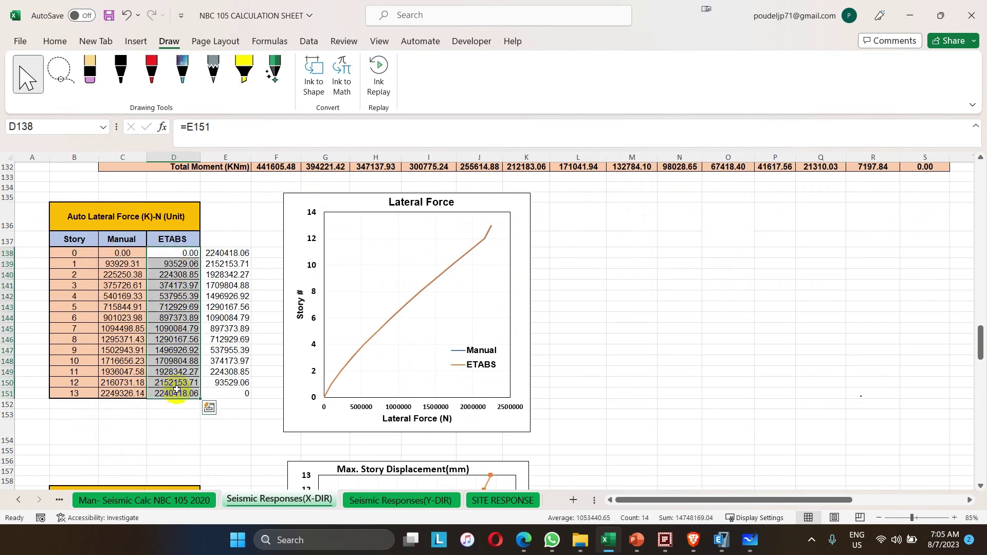
left_click(122, 266)
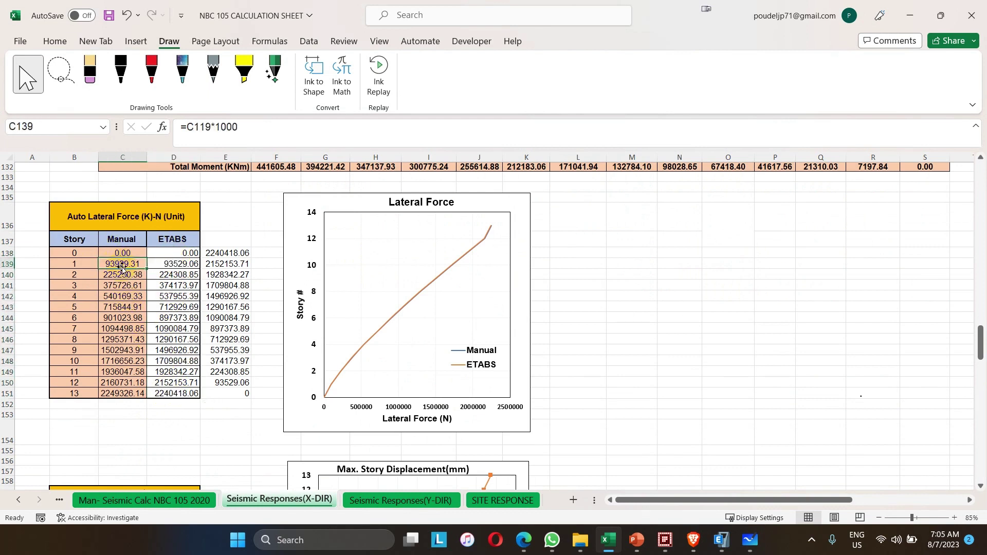
key("ctrl+Down")
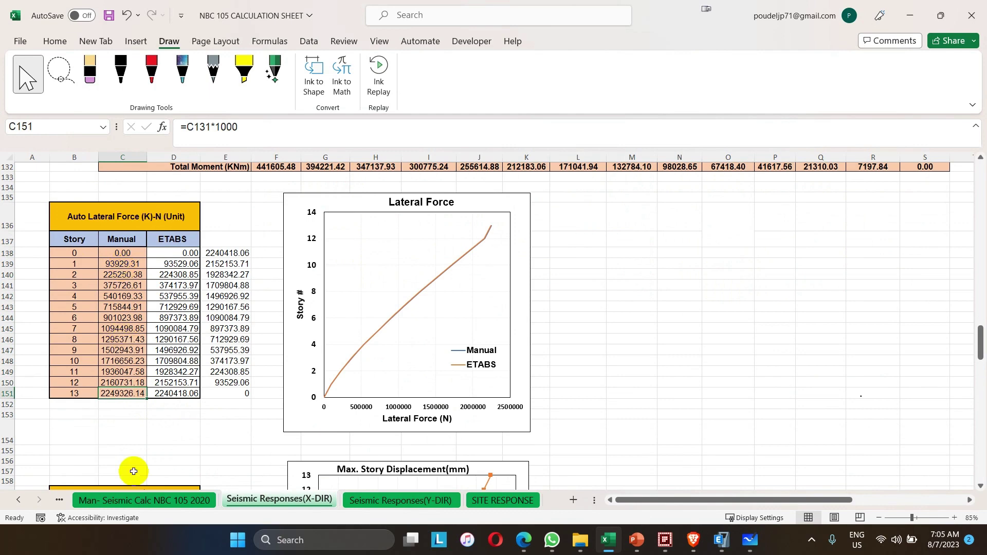
Check the ULS forces in the X-axis Rayleigh table on Man- Seismic Calc NBC 105 2020, and return to Seismic Responses(X-DIR).
left_click(144, 501)
scroll(319, 299, "up", 1)
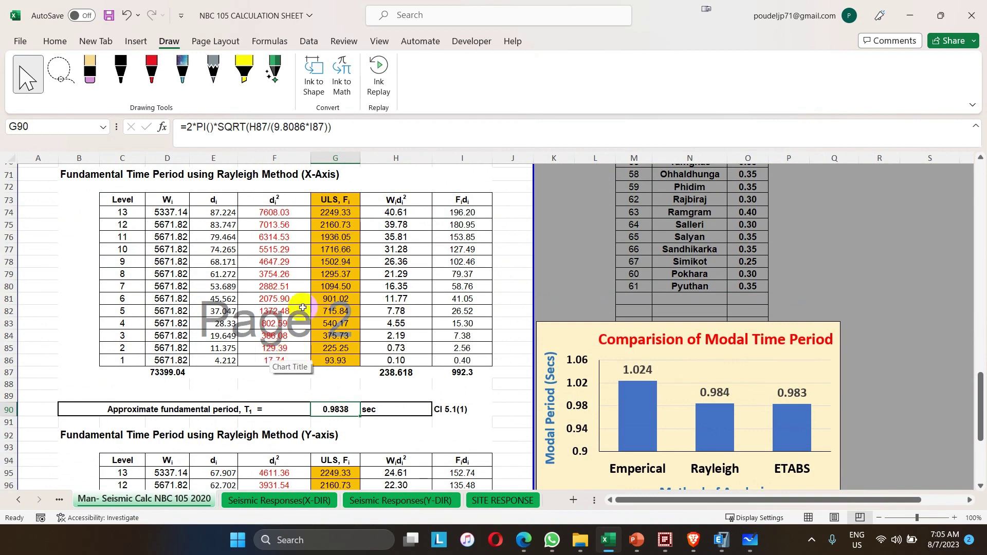
left_click(239, 500)
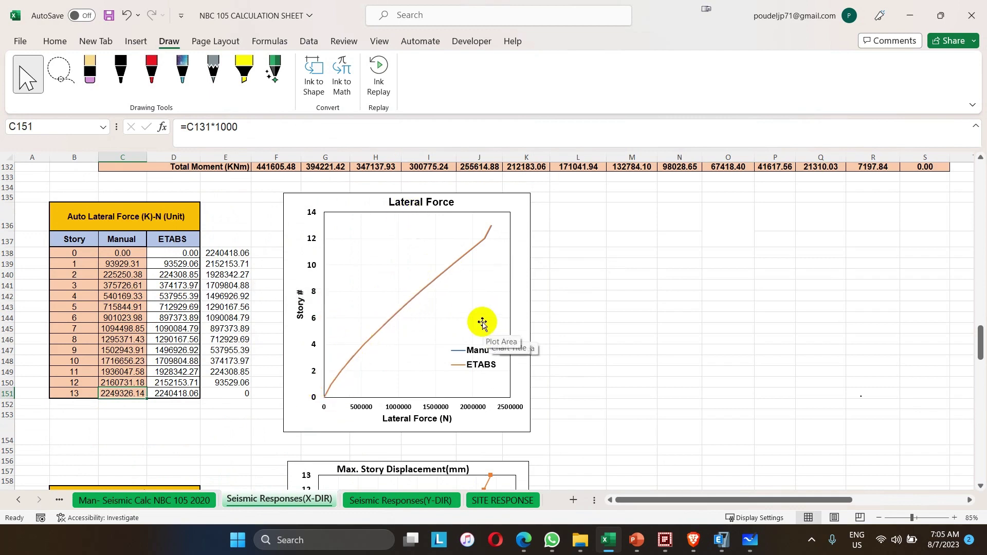
Switch to ETABS and create a story response plot with the display type set to auto lateral loads to stories.
left_click(177, 394)
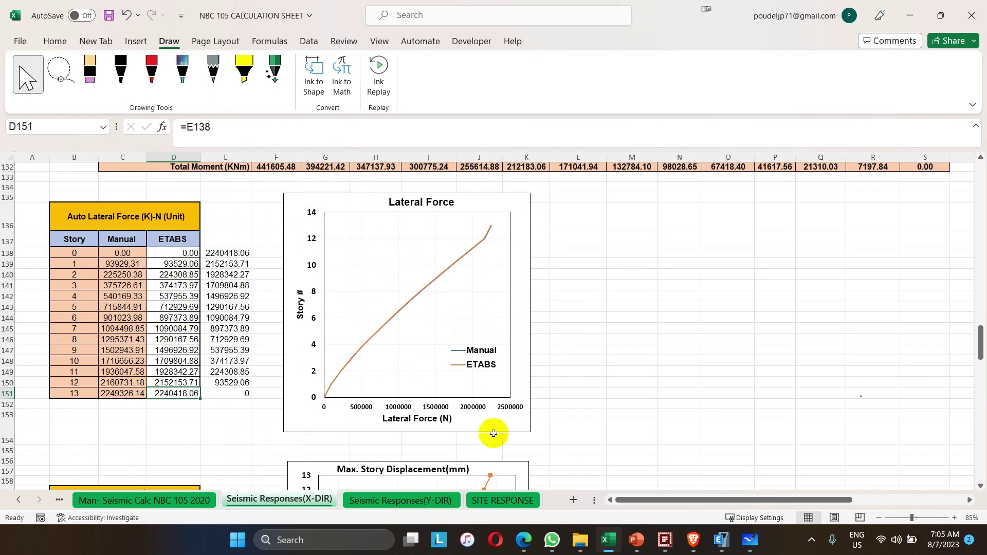
left_click(722, 540)
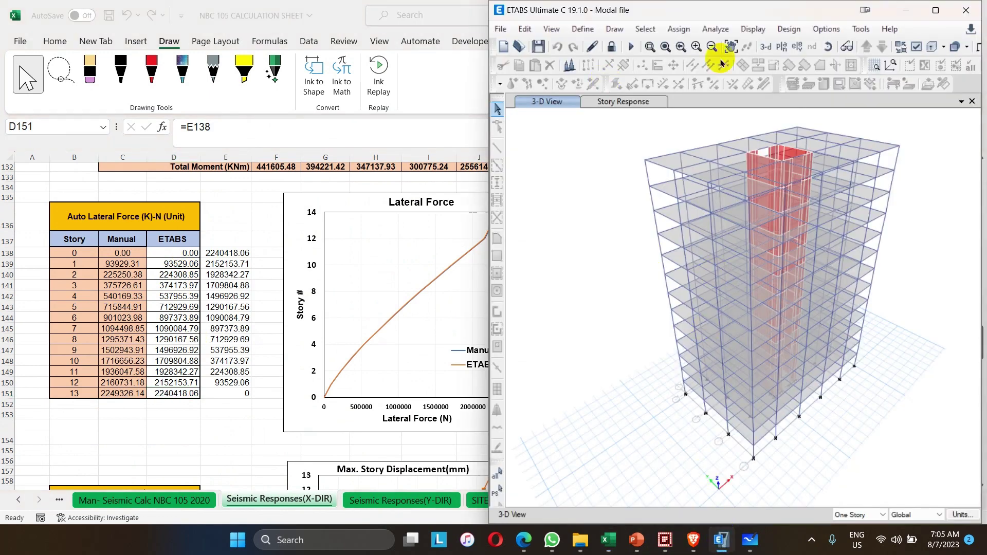
left_click(739, 34)
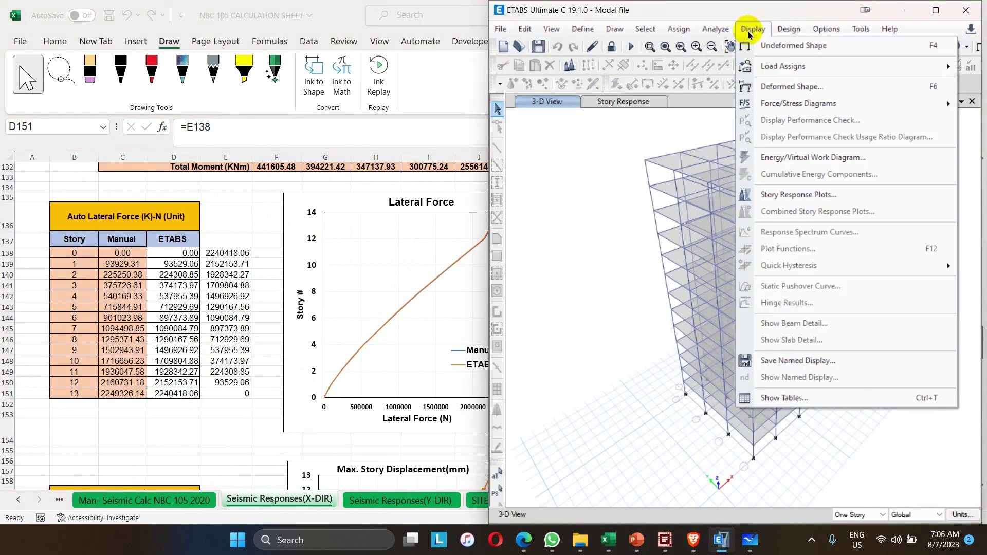
left_click(748, 193)
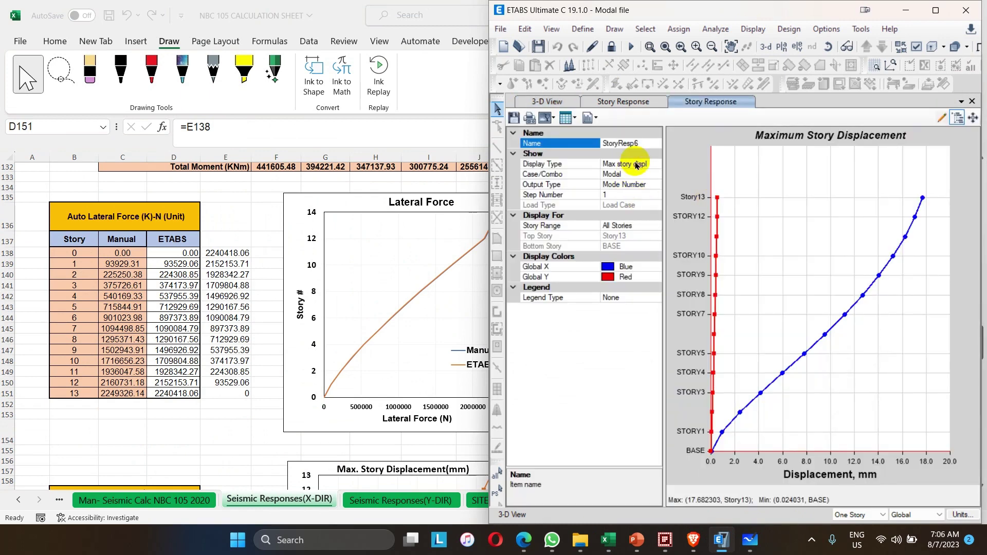
left_click(638, 164)
left_click(656, 164)
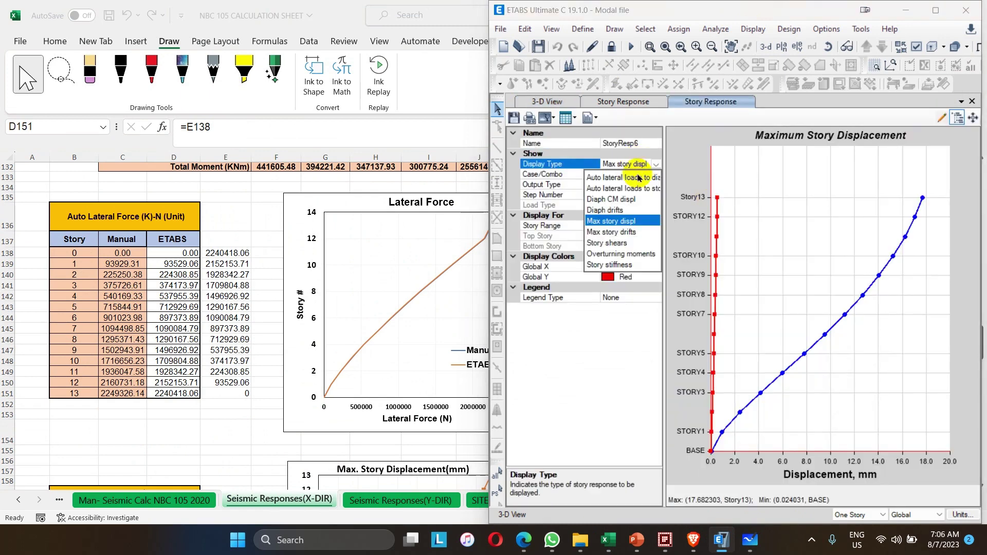
left_click(613, 191)
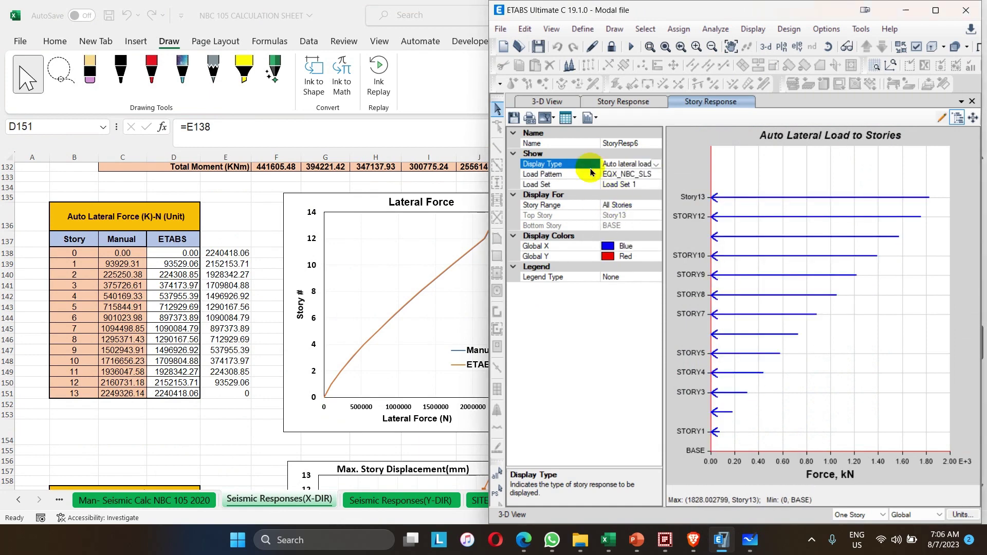
left_click(567, 121)
left_click(584, 132)
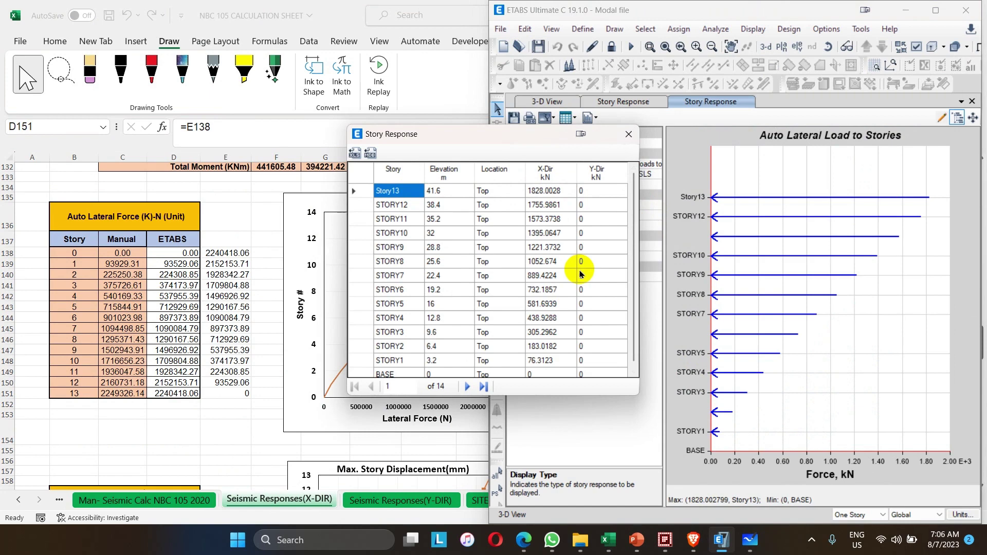
left_click(628, 134)
Set the plot's load pattern to EQX_NBC_ULS and show its story response values as a formatted table.
left_click(624, 174)
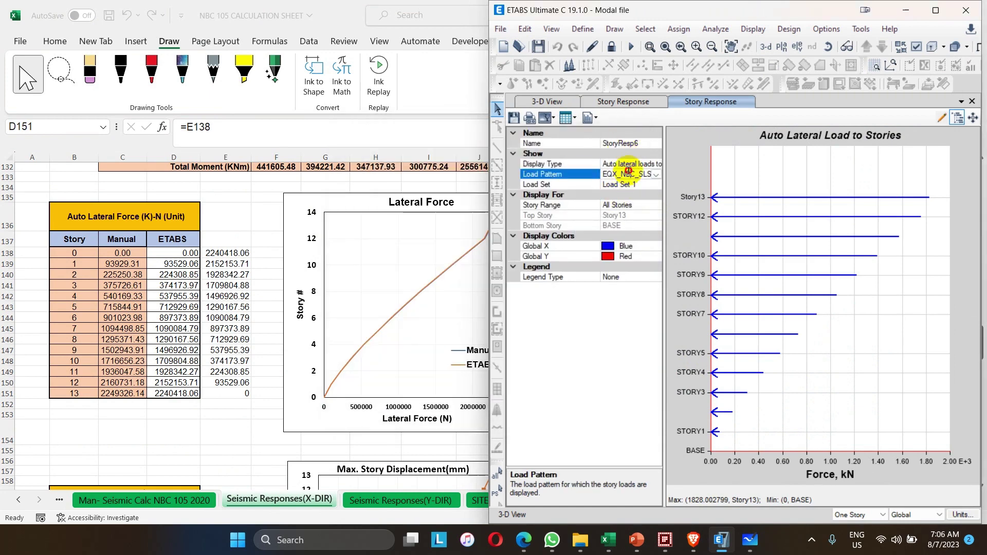
left_click(654, 176)
left_click(621, 206)
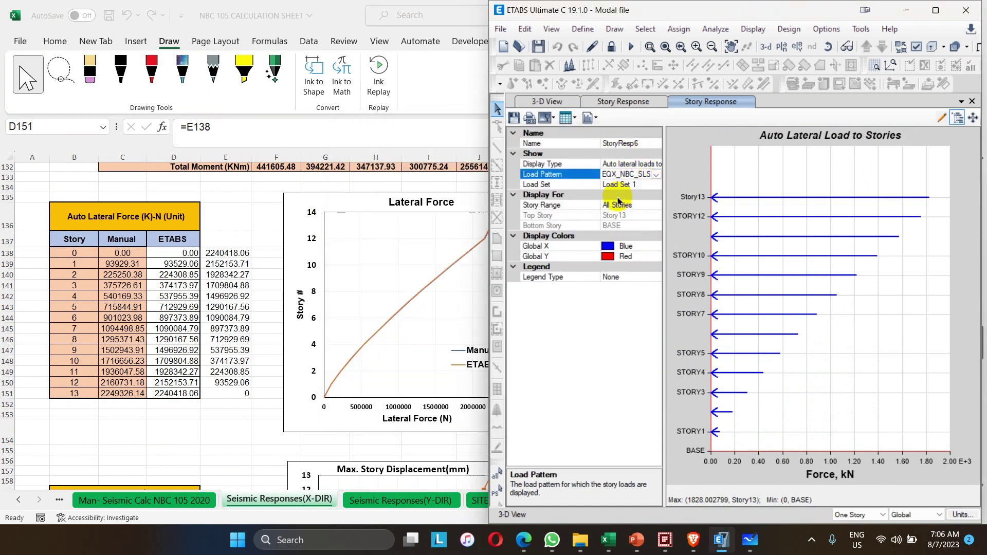
left_click(567, 118)
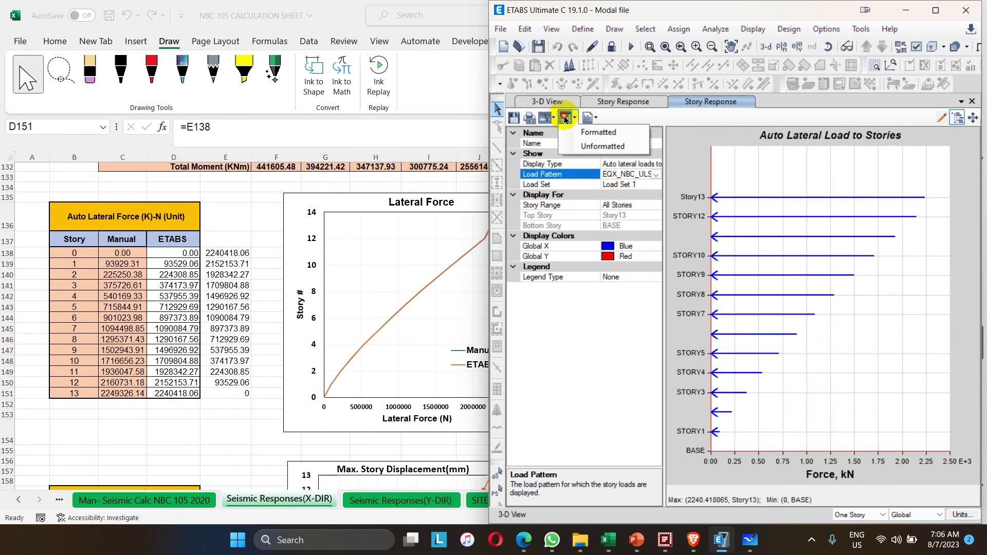
left_click(577, 134)
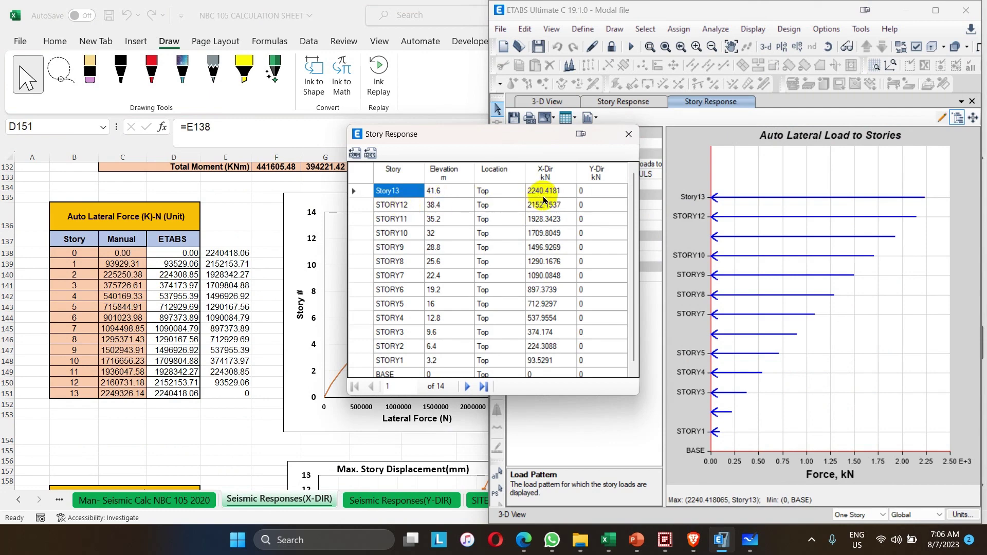
Compare the X-direction forces of Story13 and STORY1 in the ETABS table with cells D151, D150 and D139 in the Excel workbook.
left_click(545, 197)
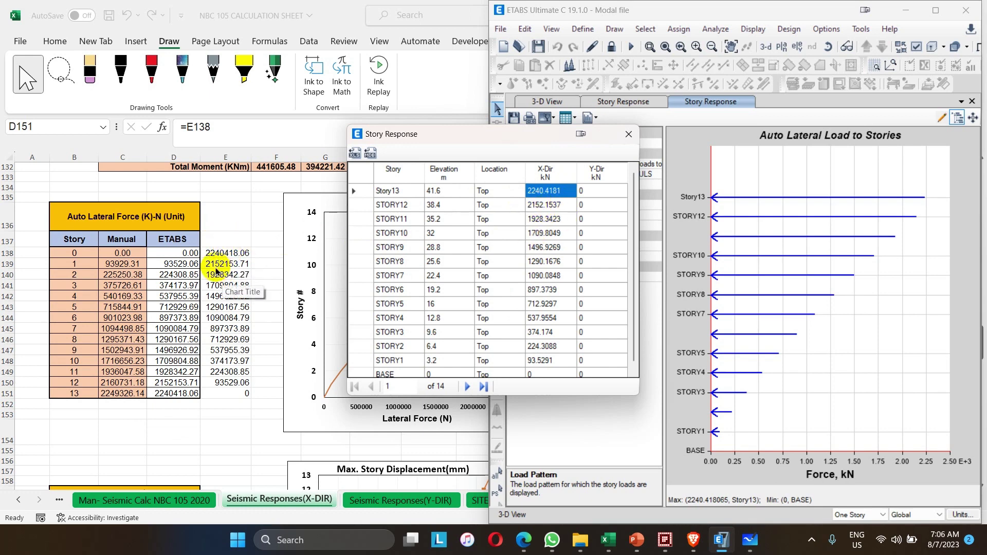
left_click(164, 394)
left_click(164, 380)
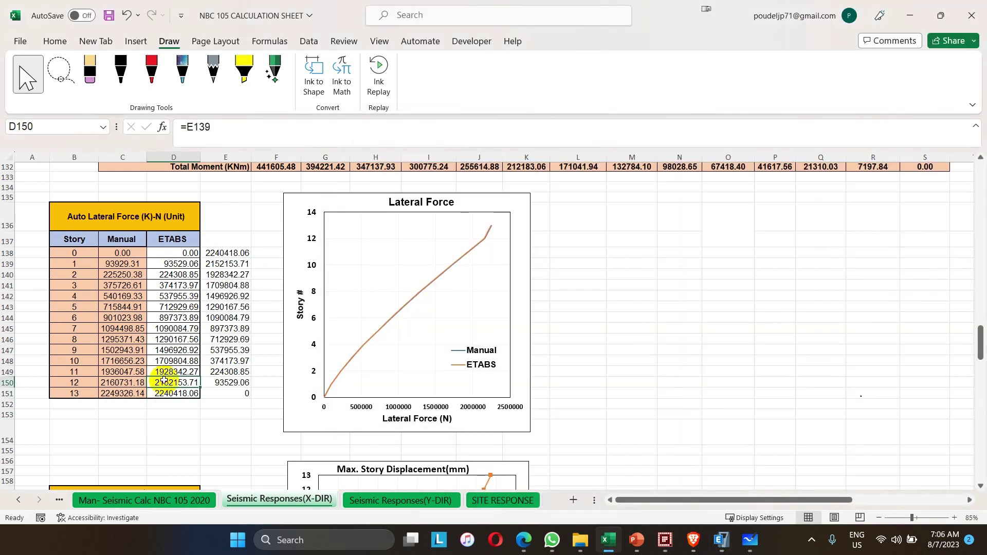
left_click(177, 263)
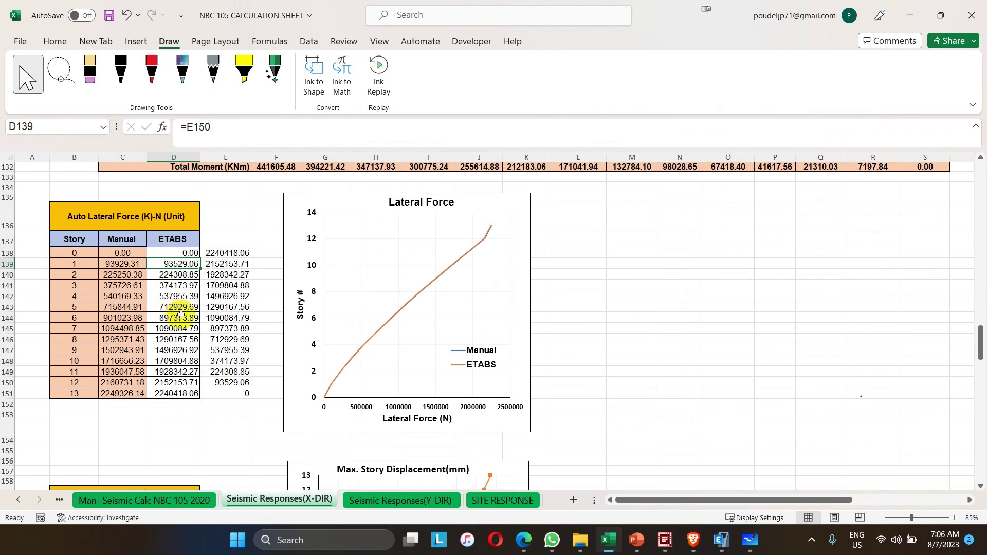
left_click(721, 540)
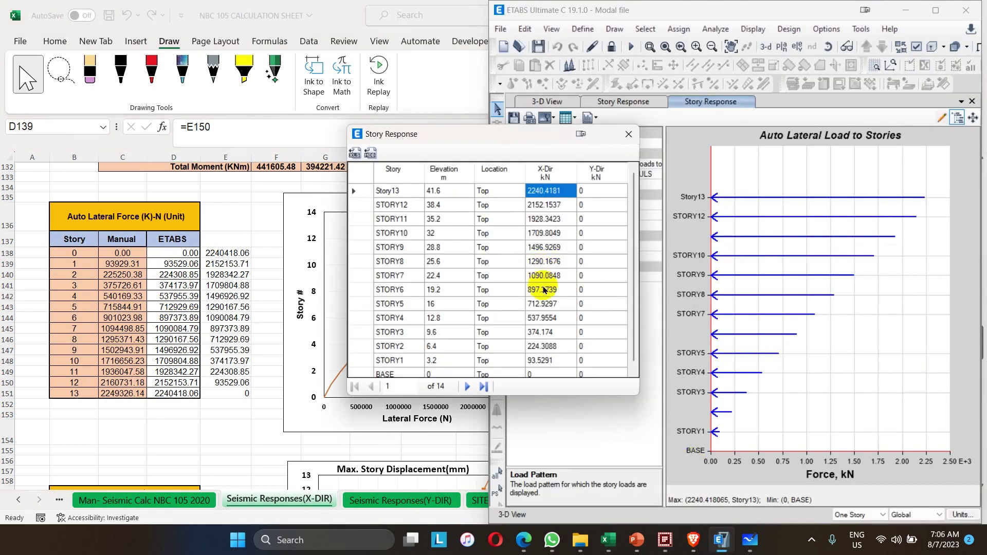
left_click(540, 361)
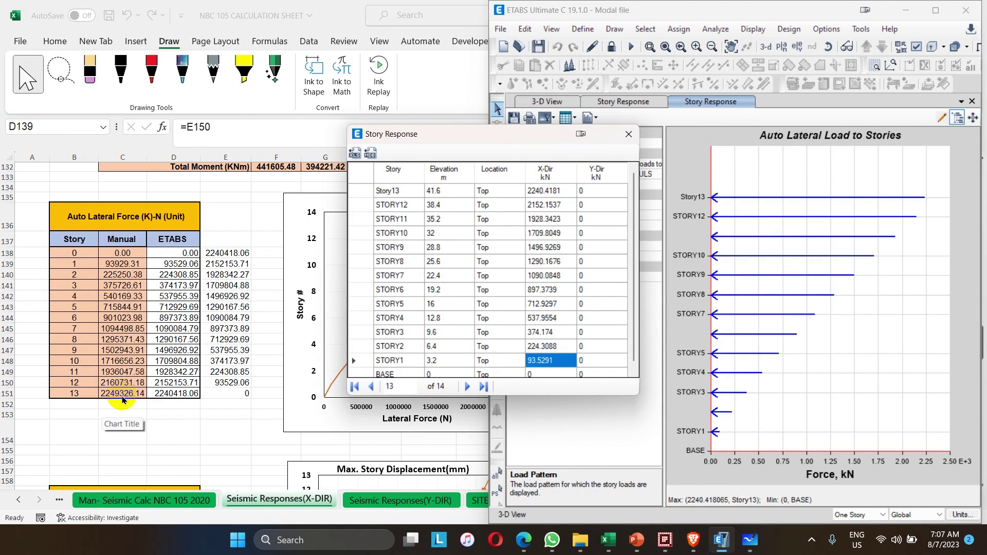
Check the Level 13 and 12 ULS forces in the X-axis Rayleigh table in Excel, and return to Seismic Responses(X-DIR).
left_click(196, 508)
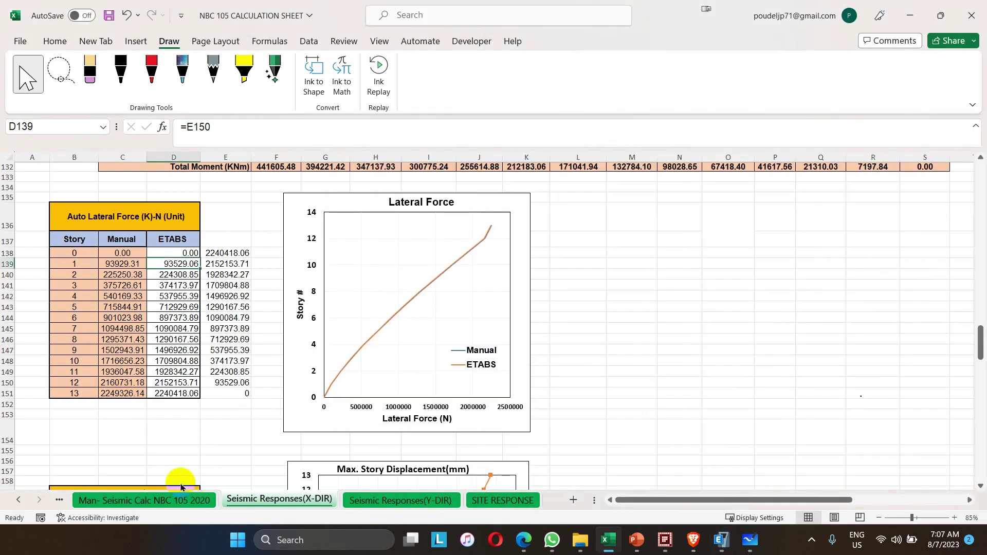
left_click(180, 495)
left_click(333, 213)
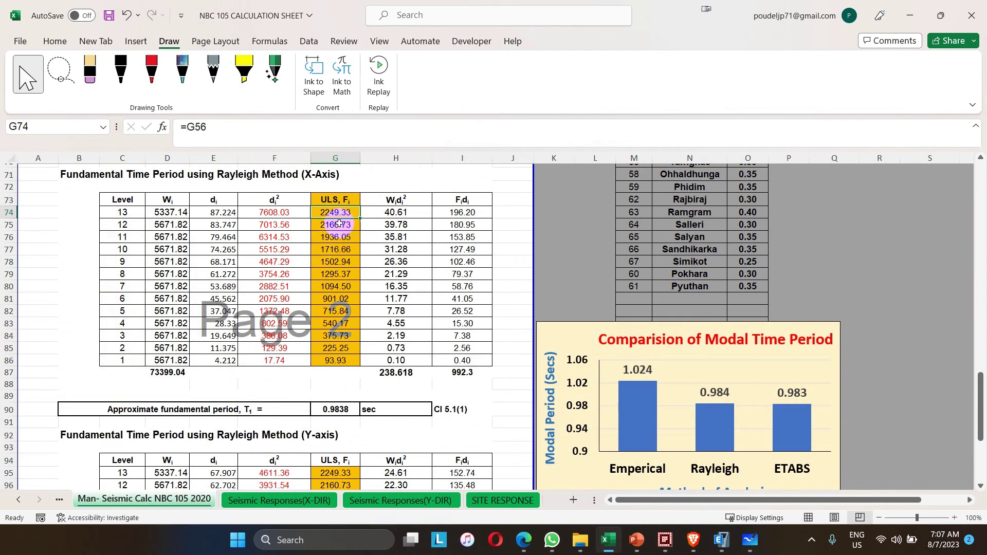
left_click(339, 224)
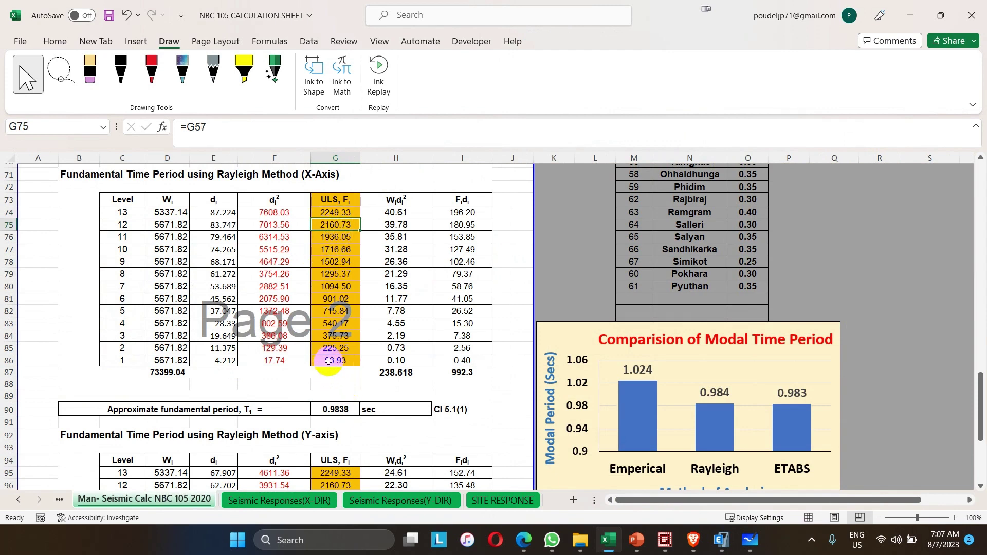
left_click(280, 504)
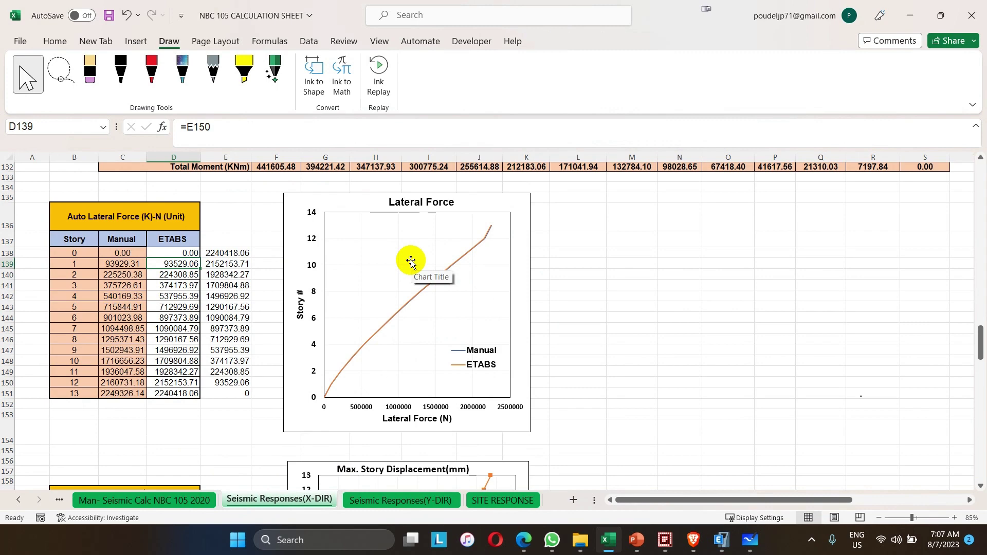
Inspect the Story 1 manual displacement formula in D162 and compare it with the red displacement equation in Microsoft Whiteboard.
scroll(411, 264, "down", 6)
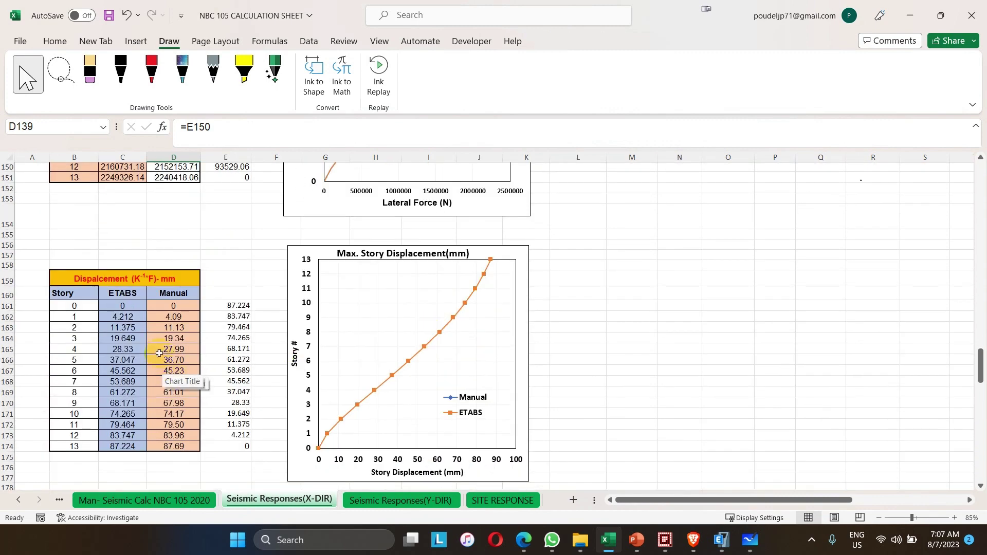
left_click(177, 317)
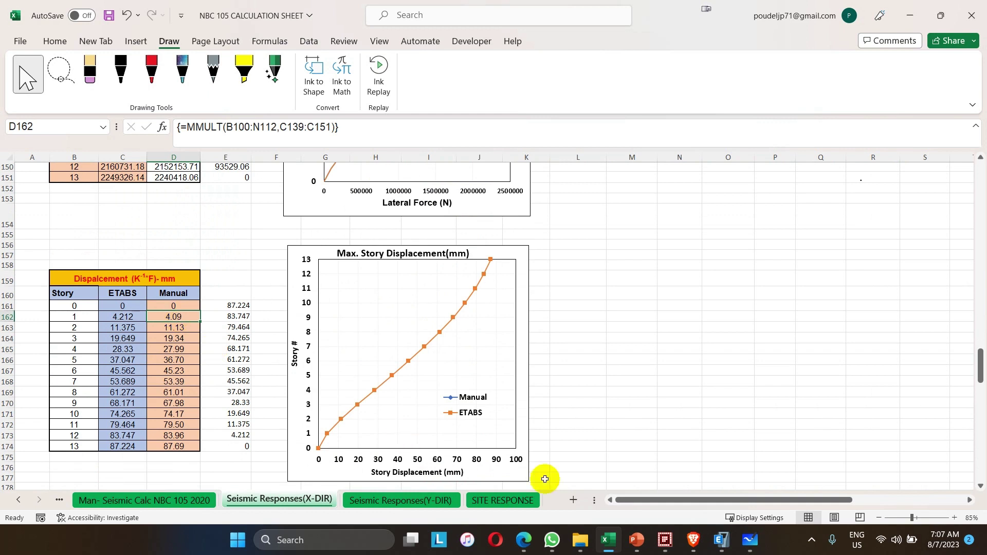
left_click(749, 540)
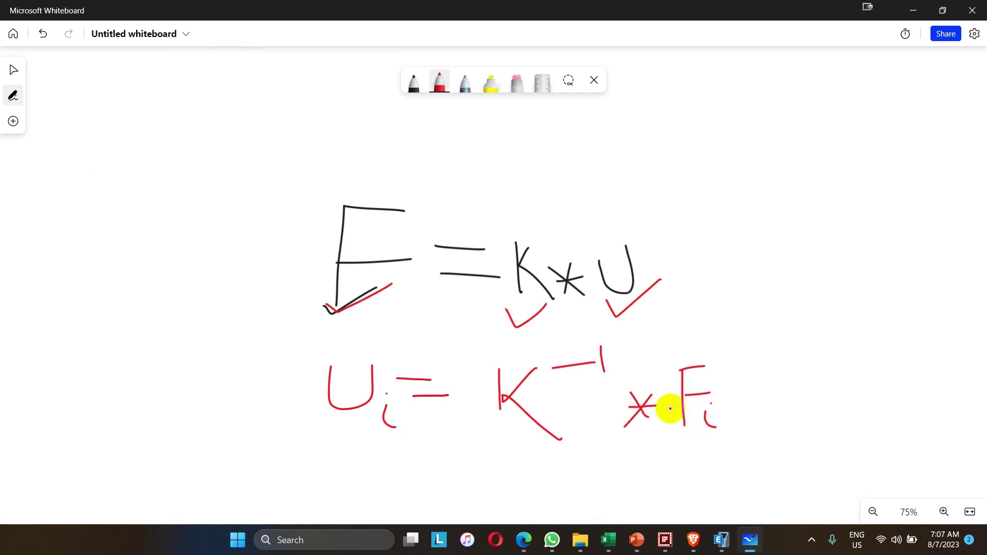
left_click(910, 10)
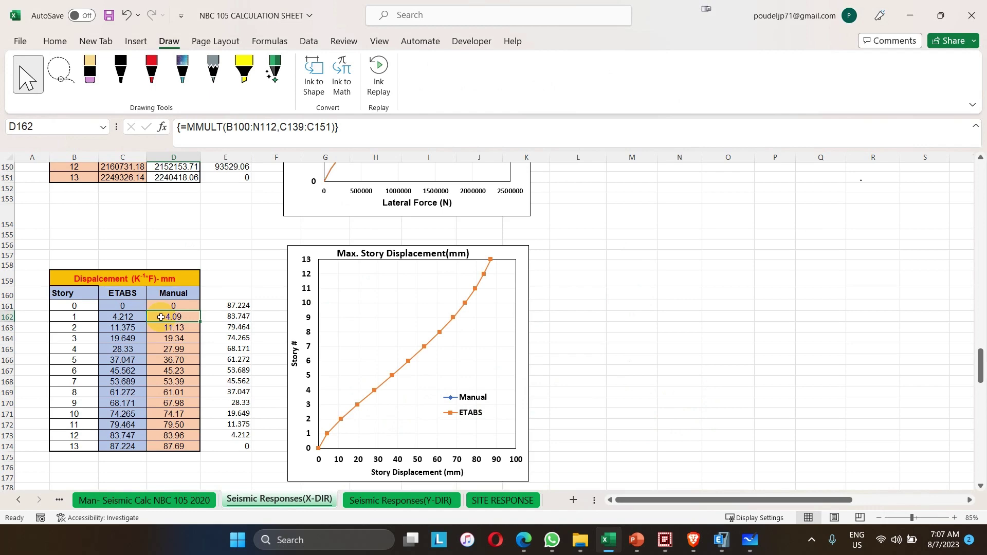
Trace the D162 displacement formula to the inverse global stiffness matrix in B100:N112, and review the story forces and floor stiffness values.
key("ctrl+bracketleft")
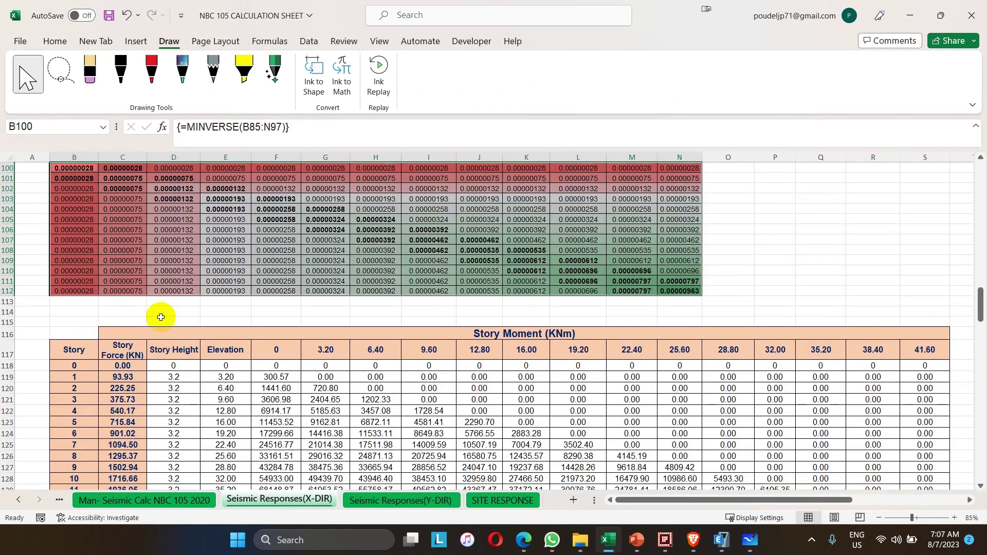
scroll(120, 206, "up", 1)
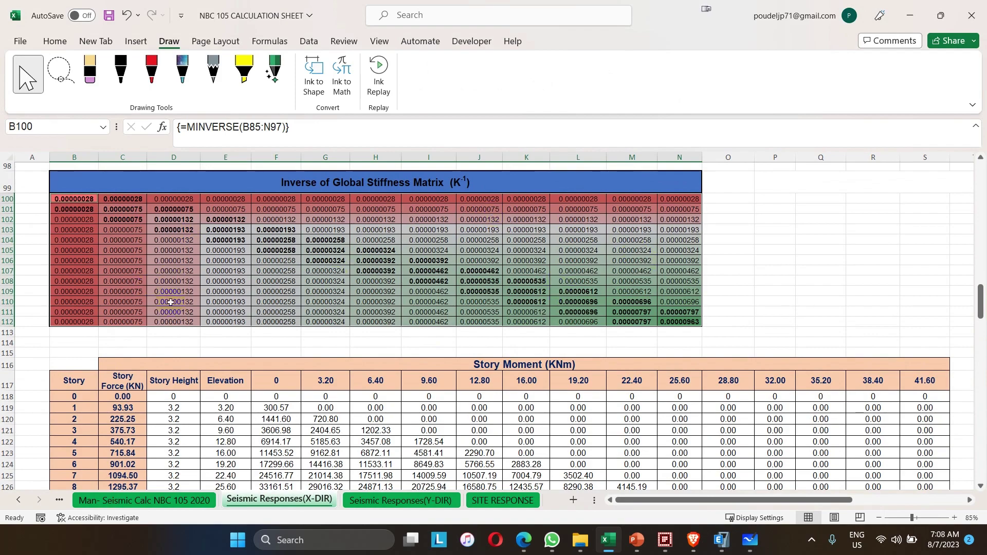
scroll(171, 302, "down", 5)
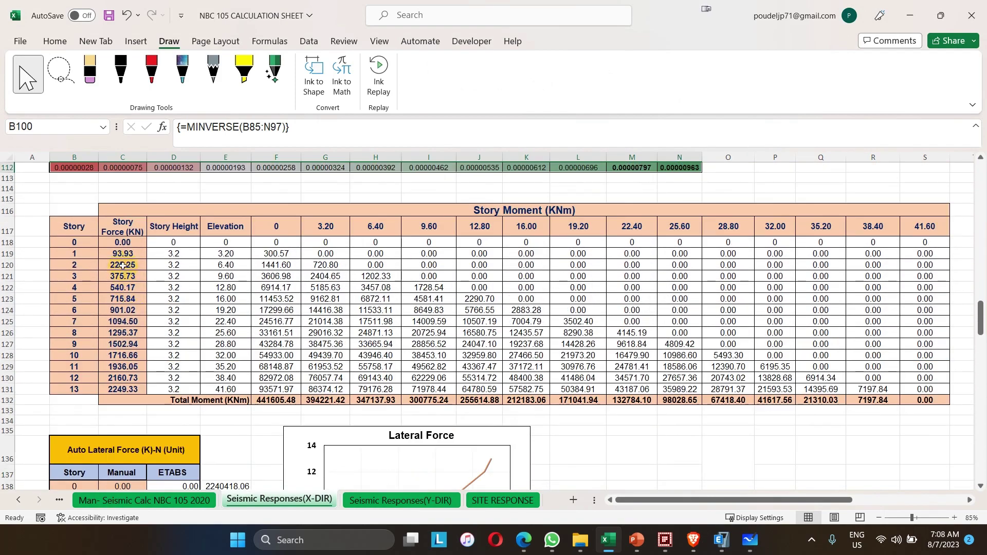
scroll(122, 266, "up", 15)
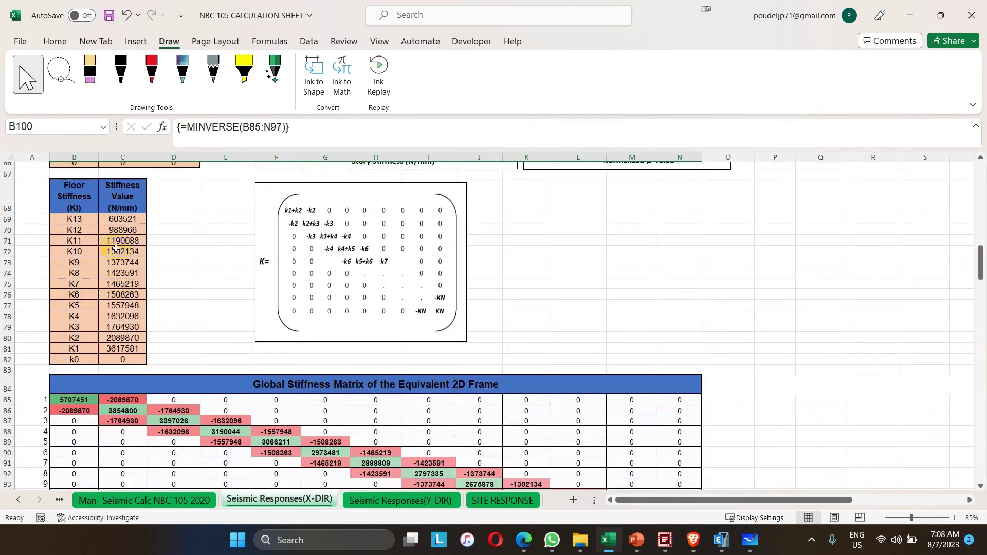
Check the Story 1 manual lateral force formula in C139, and return to the MMULT displacement formula in D162.
scroll(115, 249, "down", 18)
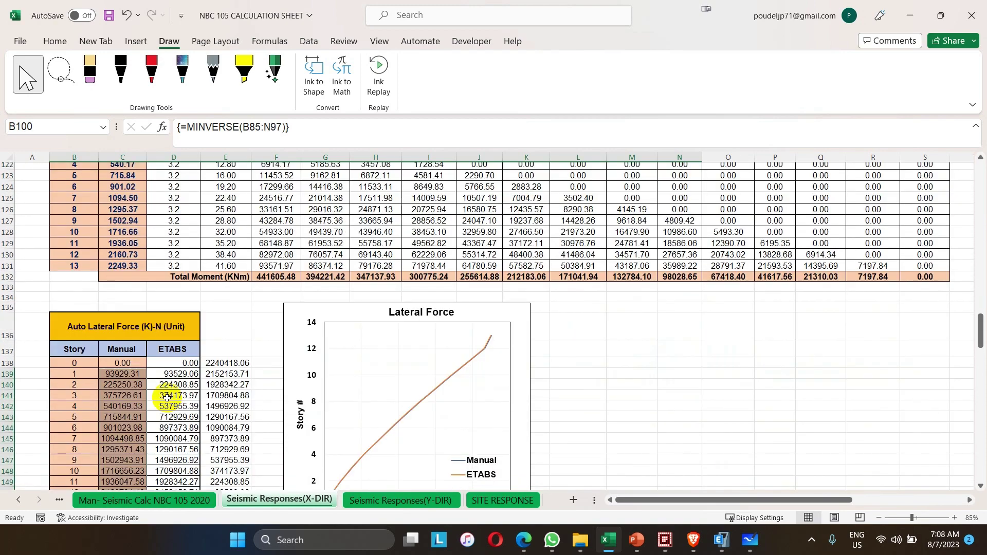
left_click(172, 372)
left_click(118, 375)
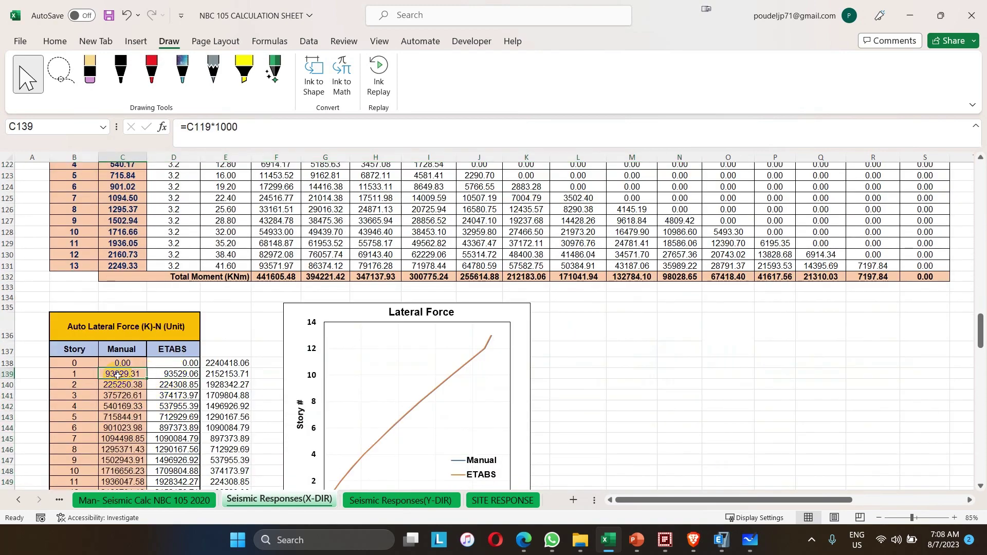
scroll(120, 378, "down", 10)
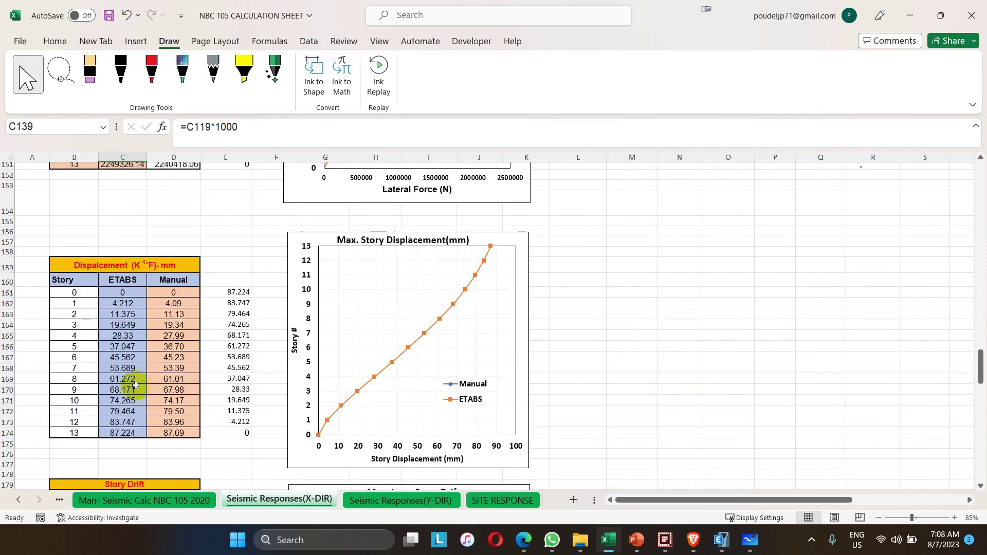
left_click(181, 303)
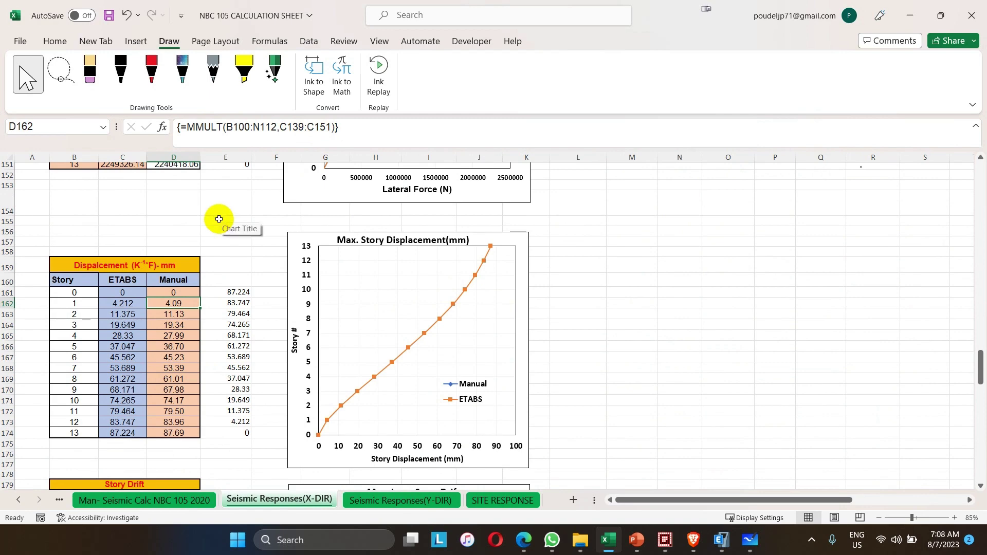
Review the manual lateral forces from C139 to C151 and the inverse stiffness matrix as the two factors of the displacement product.
scroll(211, 226, "up", 6)
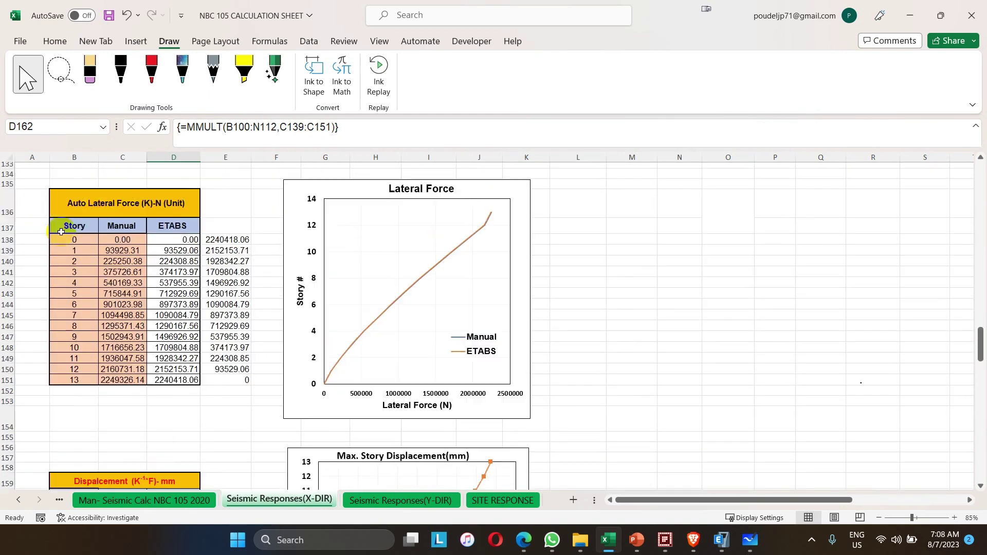
left_click(126, 240)
left_click(124, 251)
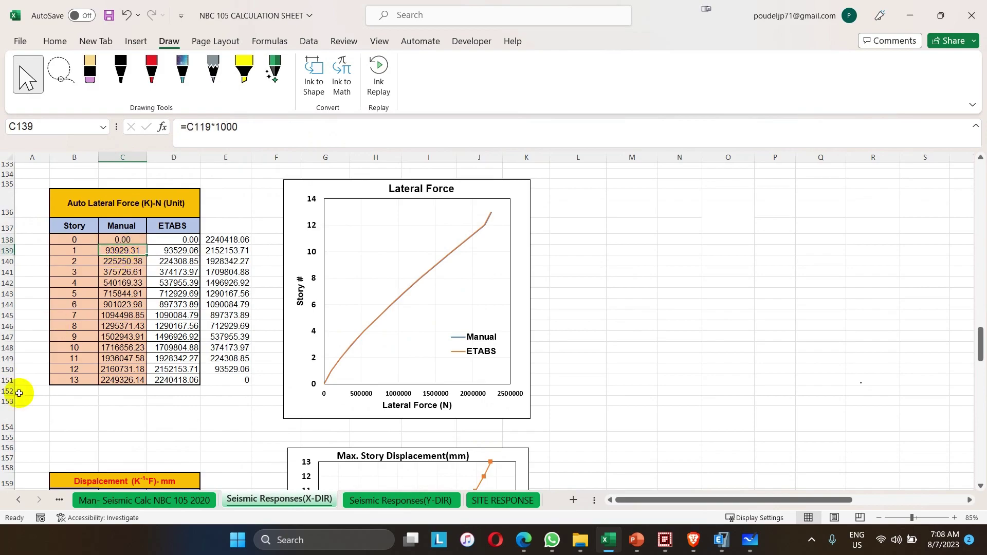
left_click(116, 380)
scroll(113, 346, "up", 4)
scroll(113, 345, "up", 8)
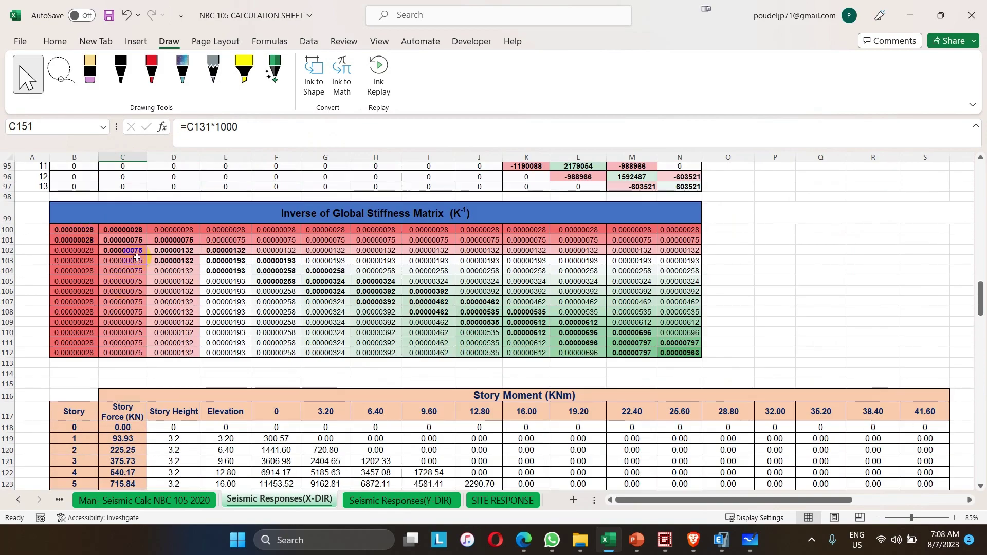
Check the Story 1 ETABS displacement cell C162 in the displacement table of the Seismic Responses(X-DIR) sheet.
scroll(205, 364, "down", 11)
scroll(206, 364, "down", 8)
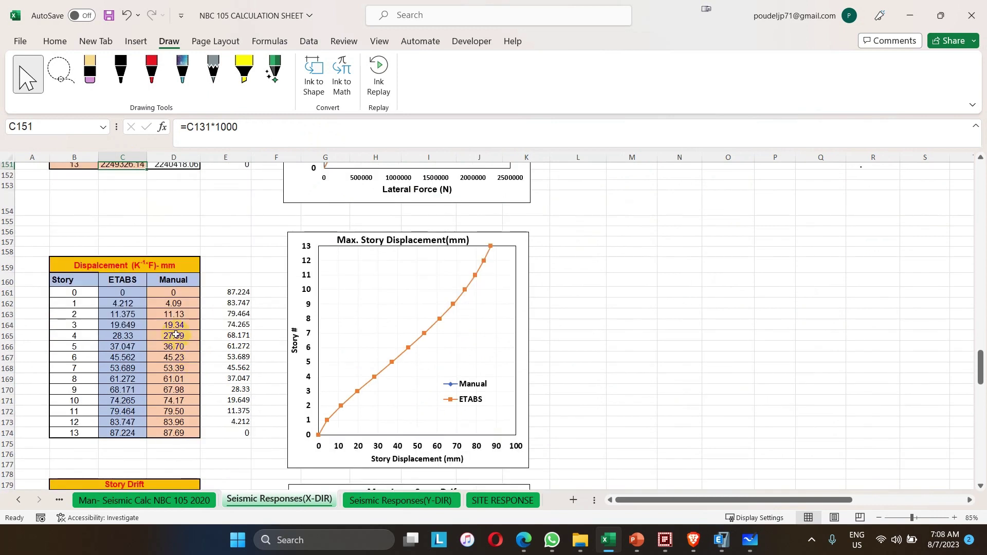
left_click(122, 303)
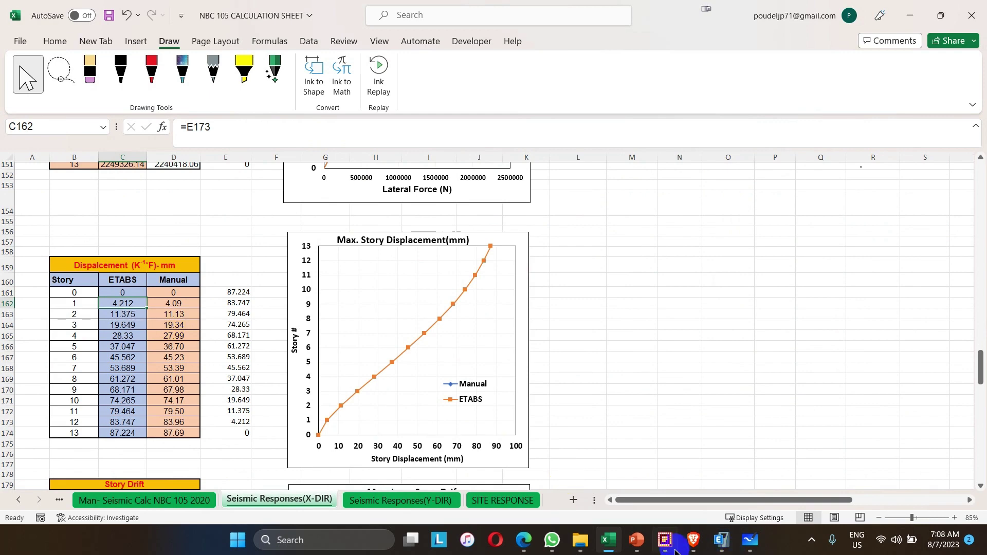
Switch to ETABS, close the lateral load table, and plot Max story displ for the EQX_NBC_ULS case.
left_click(724, 539)
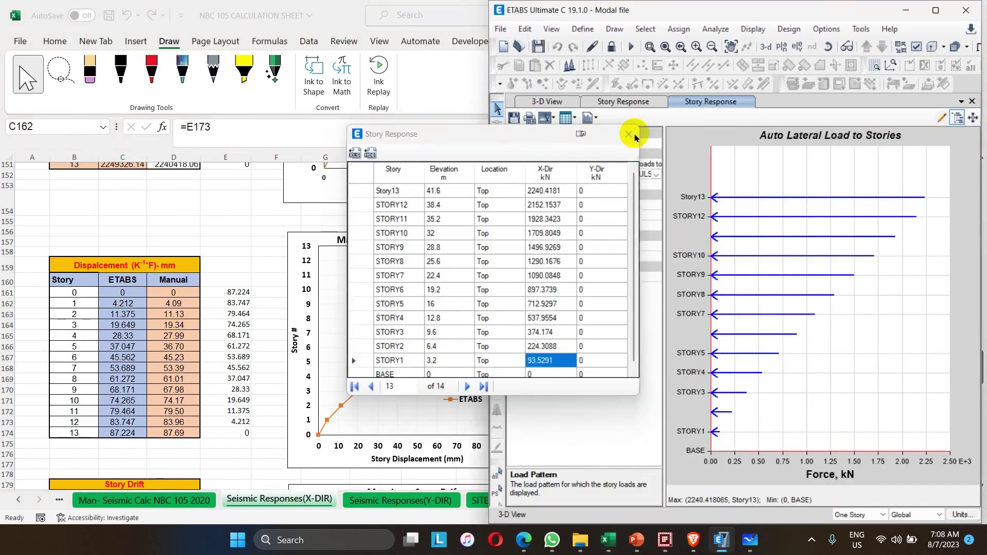
left_click(637, 134)
left_click(642, 164)
left_click(656, 164)
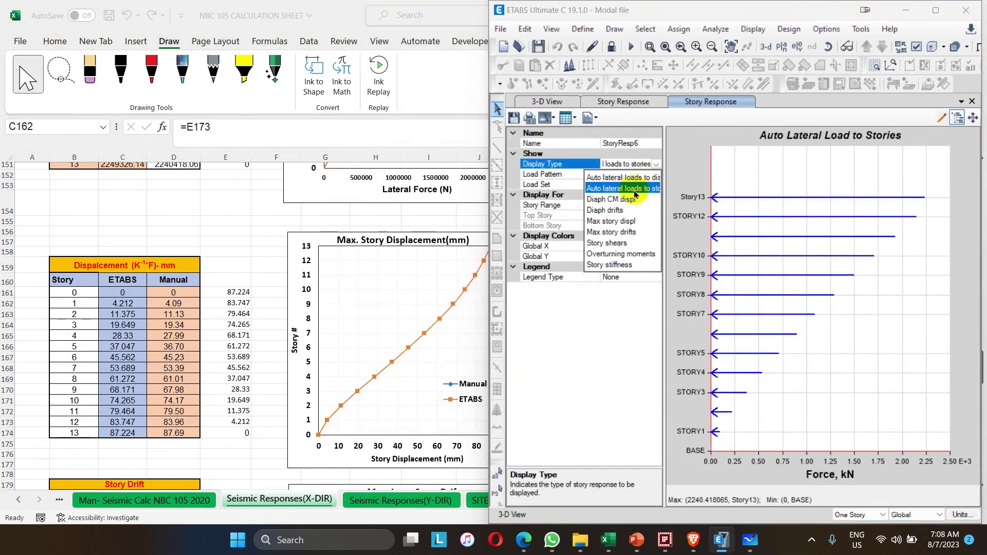
left_click(612, 221)
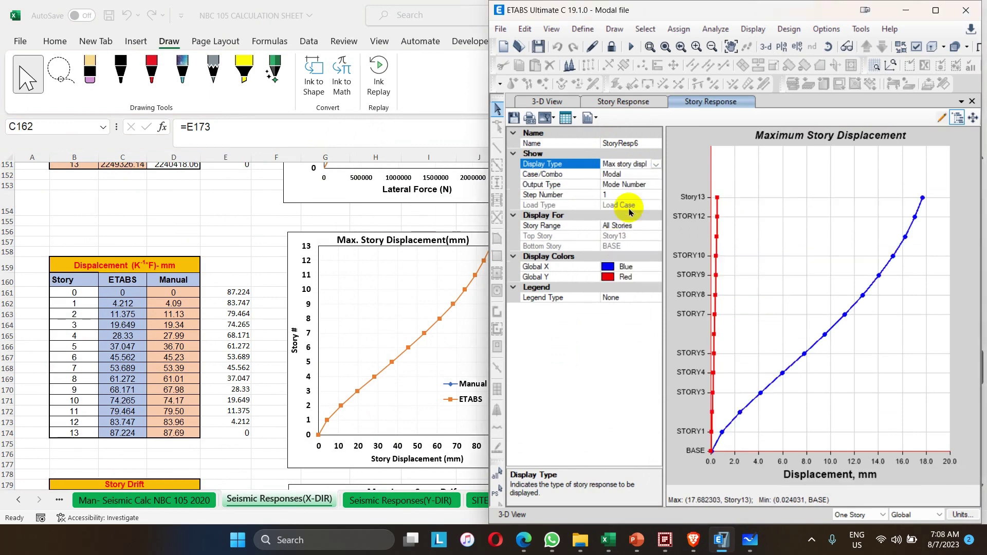
left_click(641, 175)
left_click(656, 175)
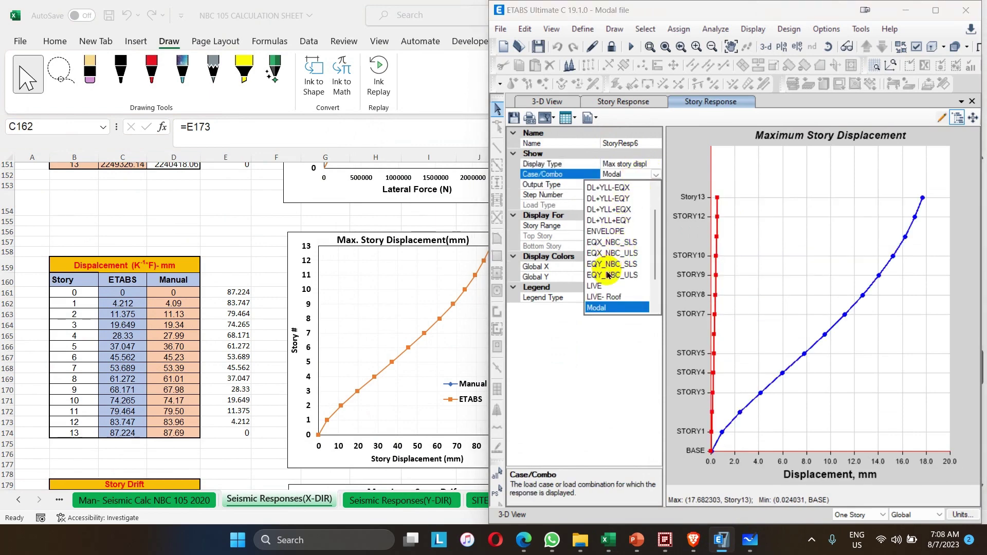
left_click(609, 253)
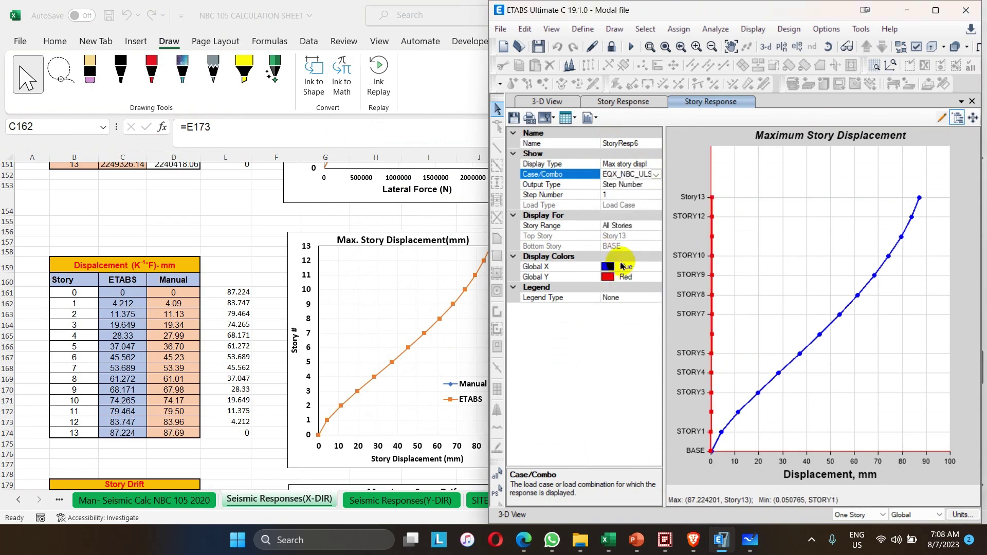
Open the formatted table of story displacements and compare the STORY1 X-Dir value with cell C162 in Excel.
left_click(571, 117)
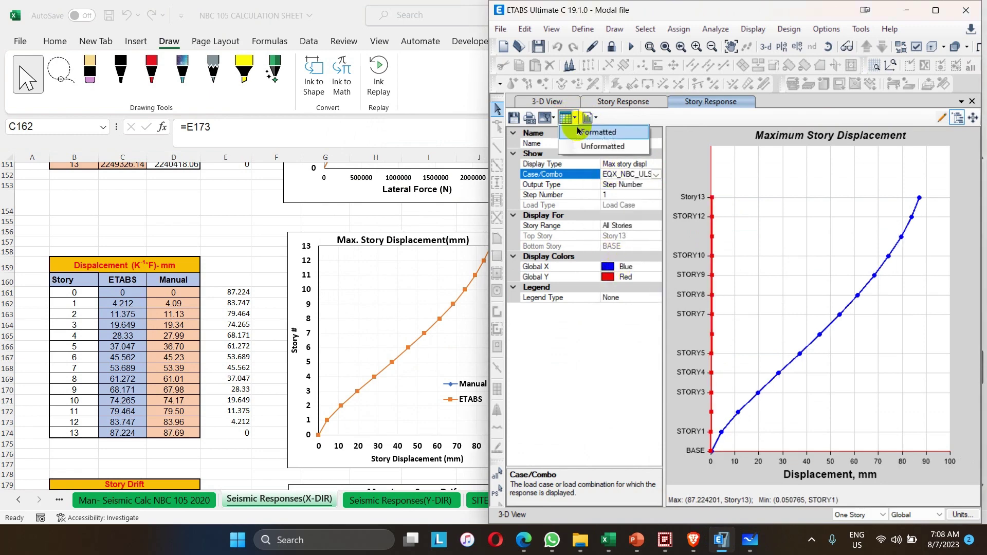
left_click(581, 135)
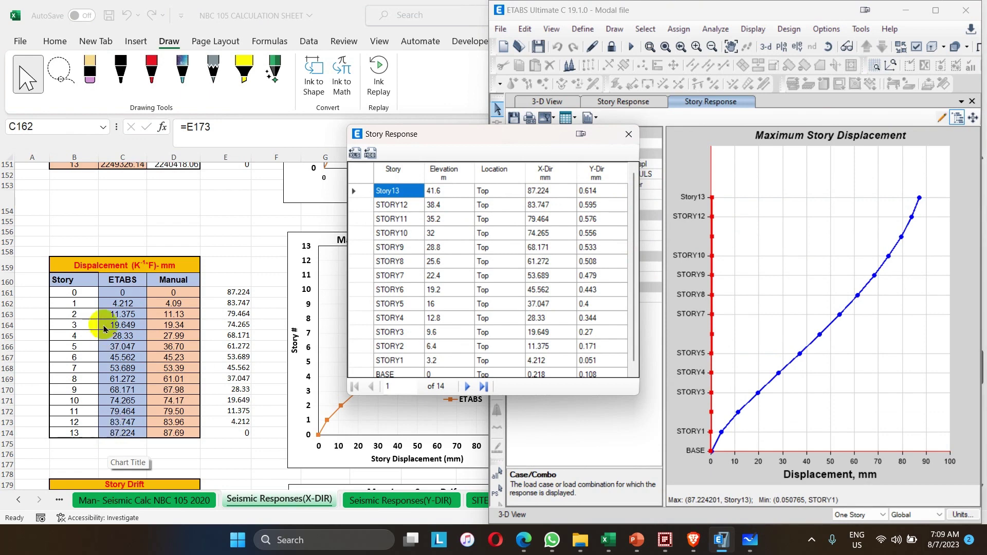
left_click(123, 305)
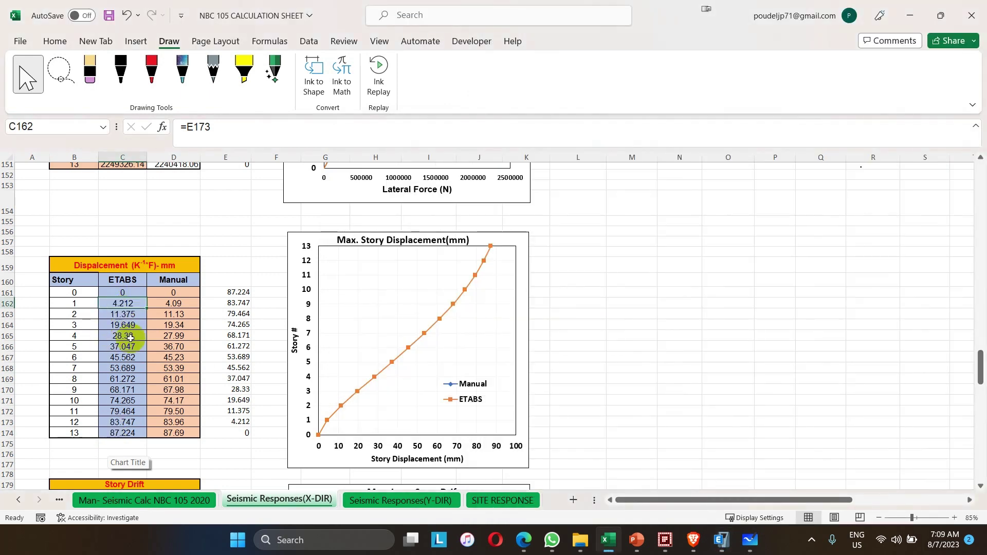
left_click(714, 548)
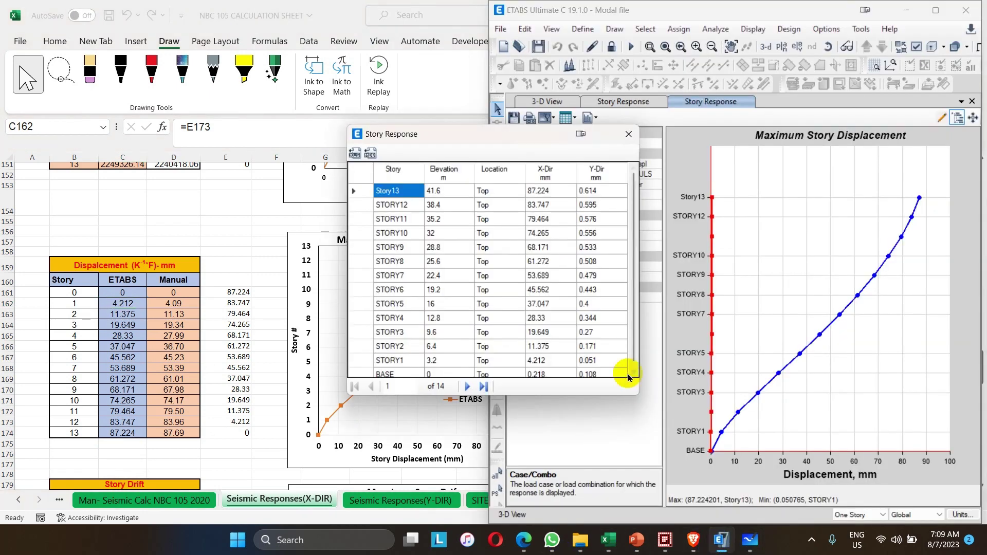
left_click(558, 360)
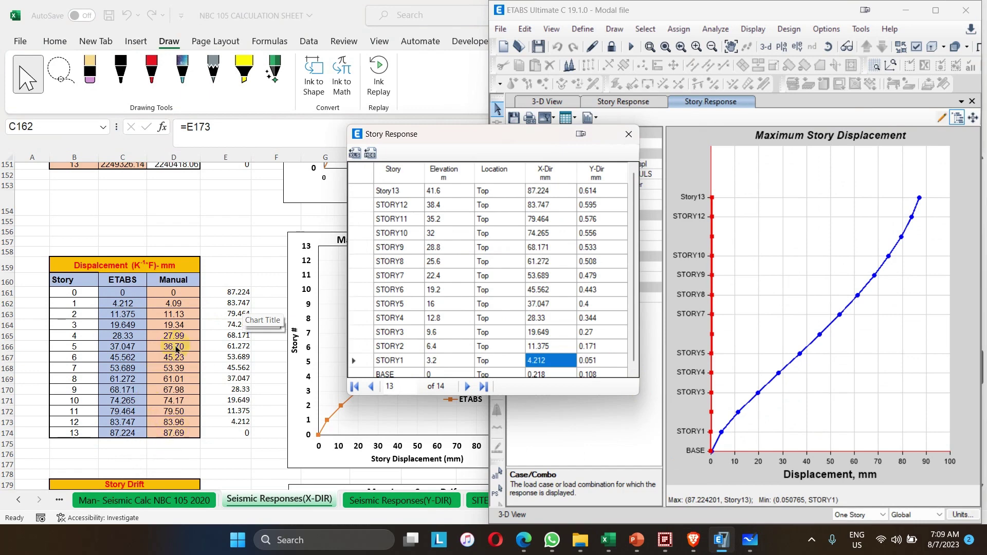
Close the story response table, return to Excel, and review the Max. Story Displacement chart and Story Drift table.
left_click(637, 132)
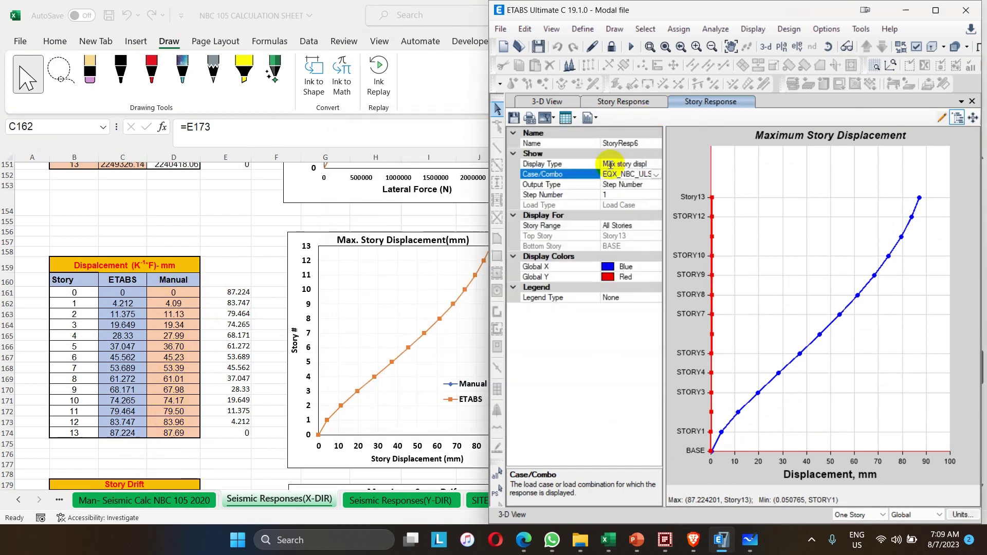
left_click(906, 10)
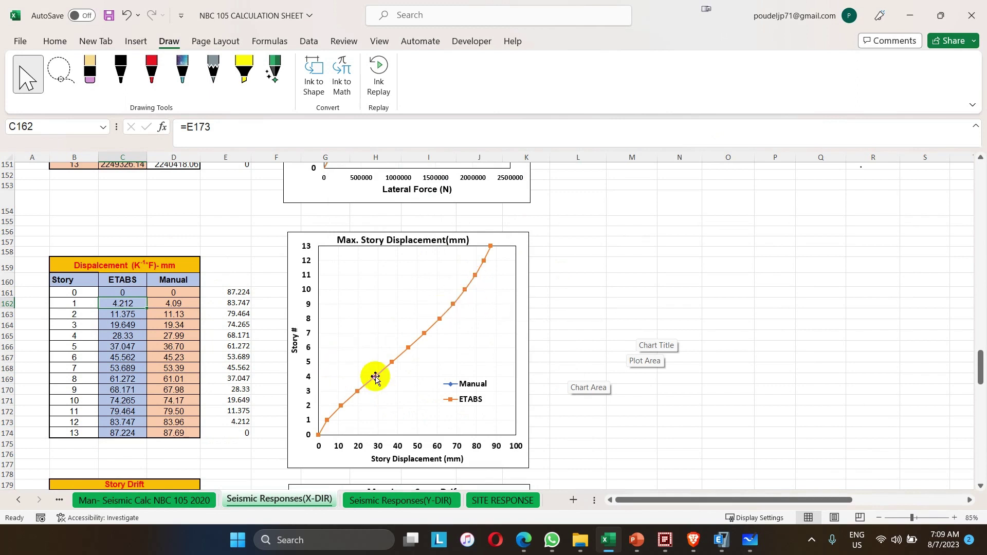
scroll(480, 257, "down", 1)
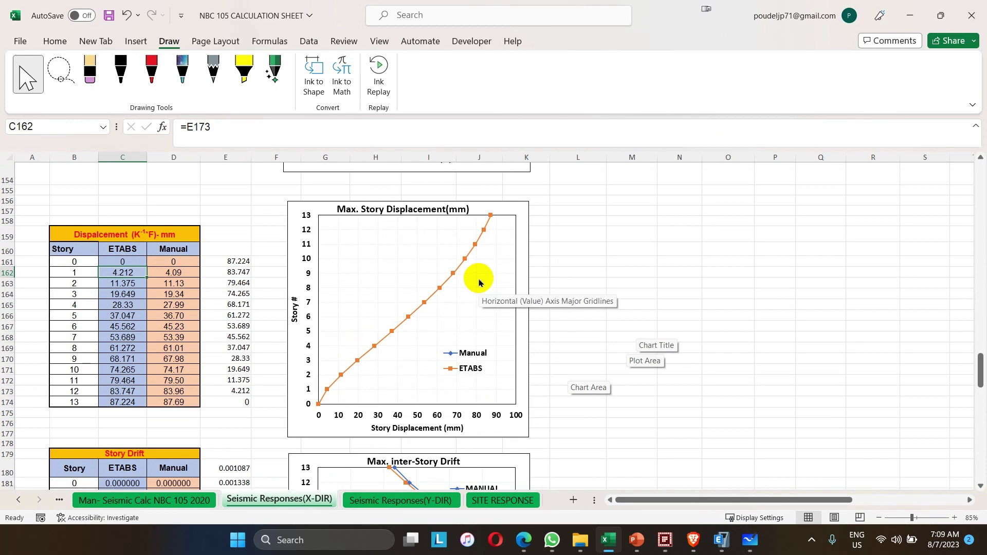
scroll(181, 372, "down", 3)
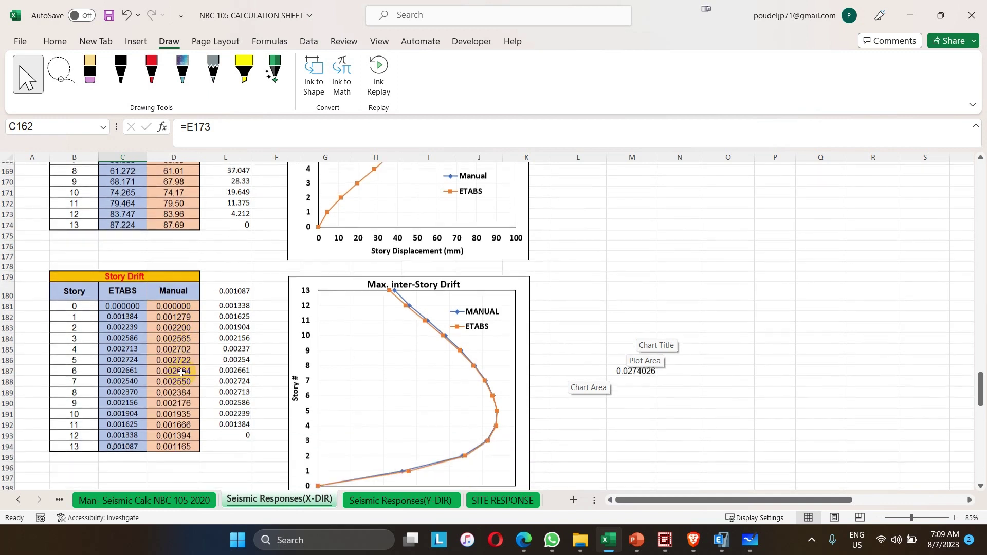
In Microsoft Whiteboard, sketch a two-story vertical stick model in black with a fixed base and two floor marks.
mouse_move(431, 155)
left_mouse_down()
mouse_move(427, 462)
mouse_move(407, 440)
left_mouse_up()
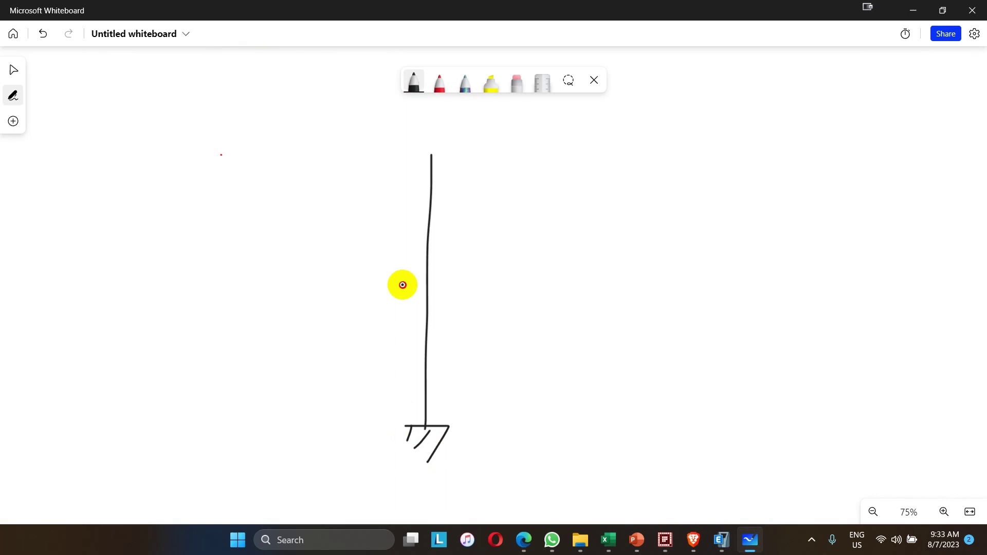
left_click_drag(402, 285, 446, 282)
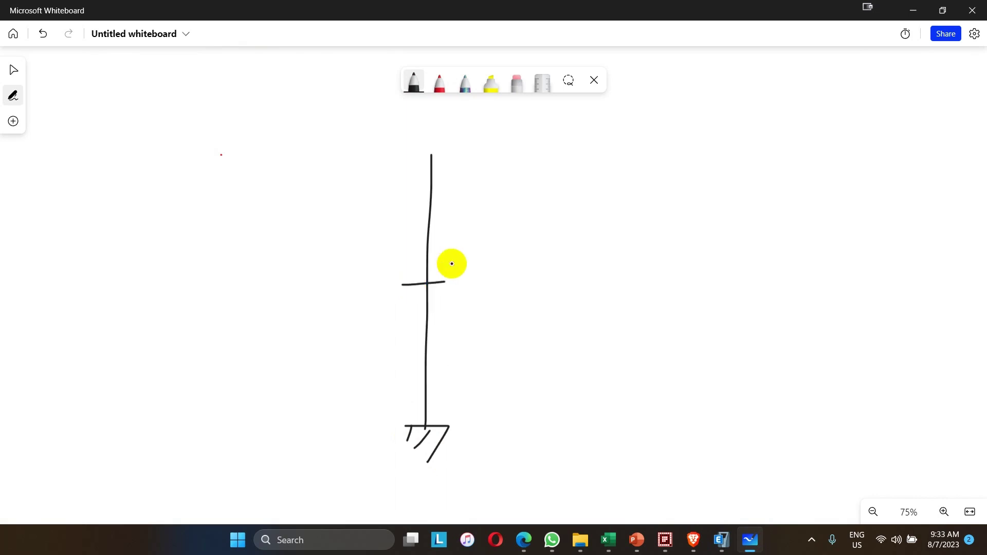
left_click_drag(418, 157, 454, 151)
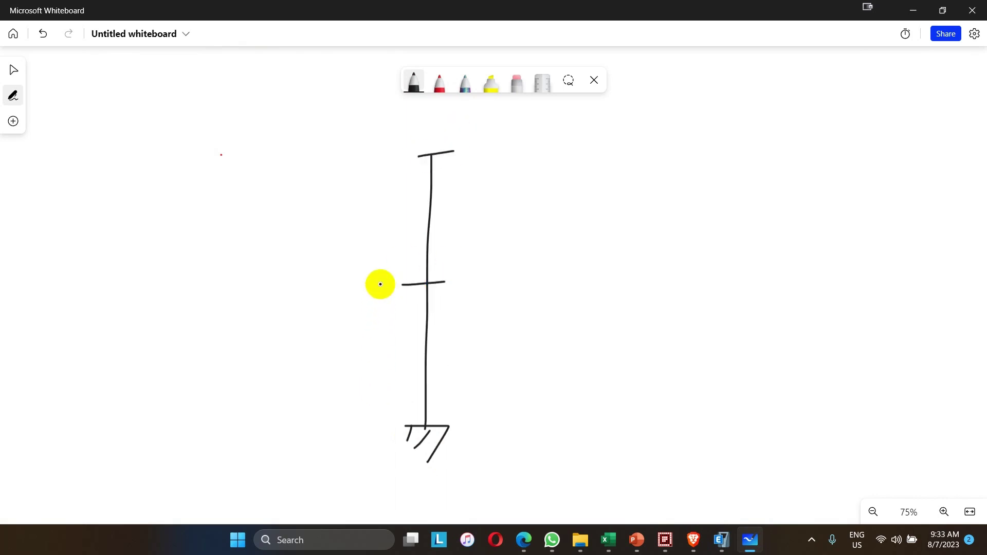
Add a dimension line with tick marks beside the stick model in the multicolored pen, labeling both story heights h.
left_click(463, 80)
mouse_move(389, 158)
left_mouse_down()
mouse_move(381, 423)
mouse_move(393, 421)
left_mouse_up()
left_click_drag(374, 429, 382, 414)
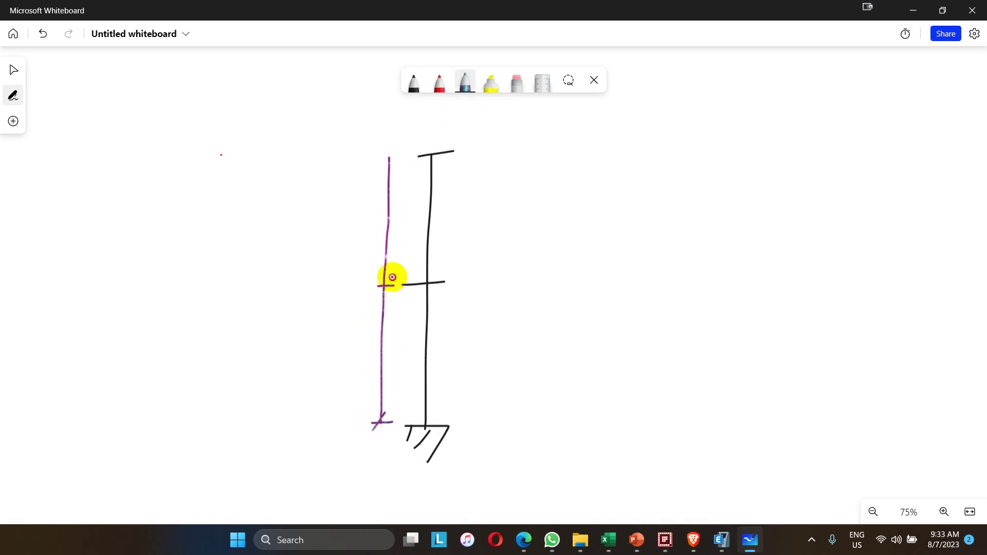
left_click_drag(392, 277, 371, 299)
mouse_move(377, 156)
left_mouse_down()
mouse_move(404, 156)
mouse_move(375, 176)
mouse_move(364, 227)
mouse_move(381, 236)
left_mouse_up()
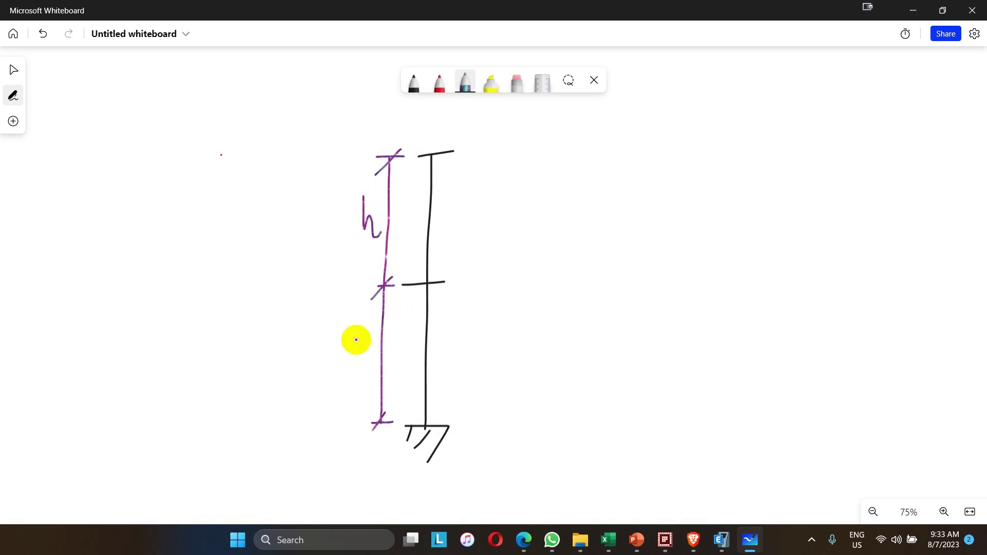
mouse_move(360, 327)
left_mouse_down()
mouse_move(357, 377)
mouse_move(376, 377)
left_mouse_up()
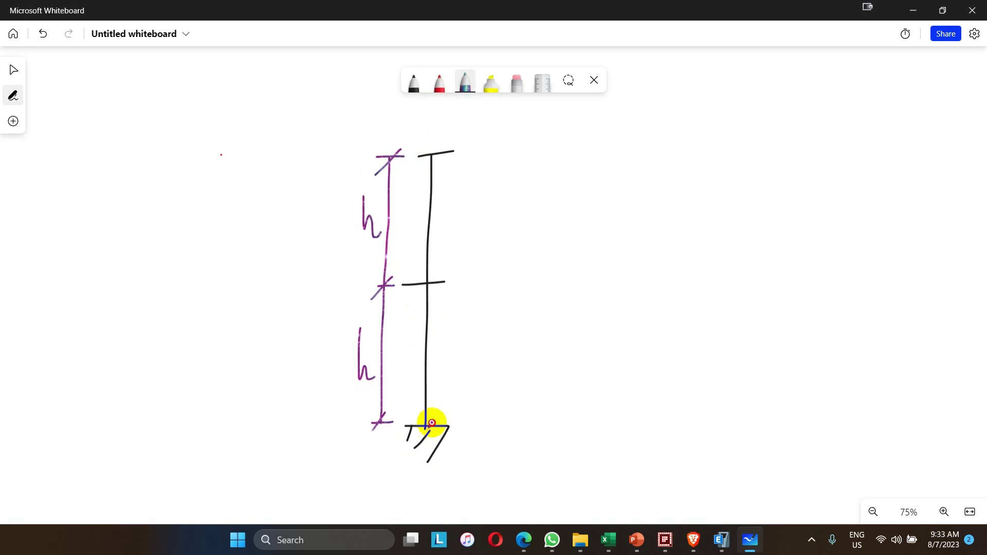
Draw the deflected shape from the base with displacement arrows at both floors, and label the floors 1F and 2F.
mouse_move(432, 423)
left_mouse_down()
mouse_move(537, 187)
mouse_move(566, 166)
left_mouse_up()
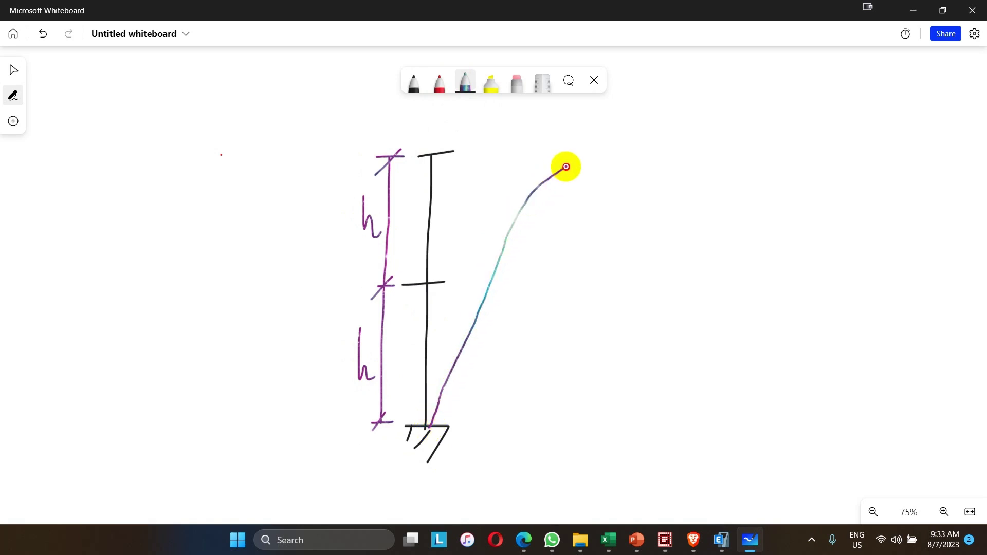
mouse_move(434, 154)
left_mouse_down()
mouse_move(573, 155)
mouse_move(564, 166)
left_mouse_up()
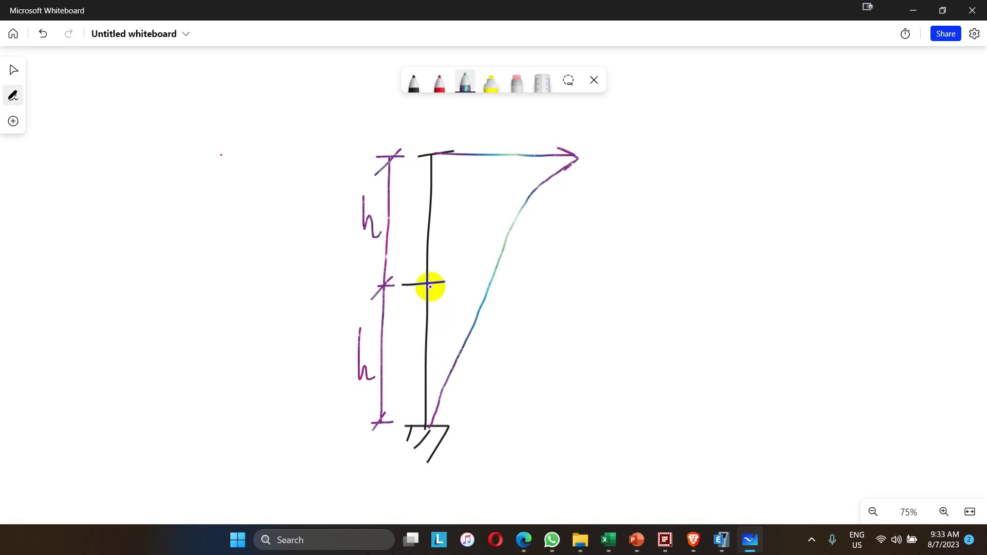
mouse_move(427, 286)
left_mouse_down()
mouse_move(492, 284)
mouse_move(473, 298)
left_mouse_up()
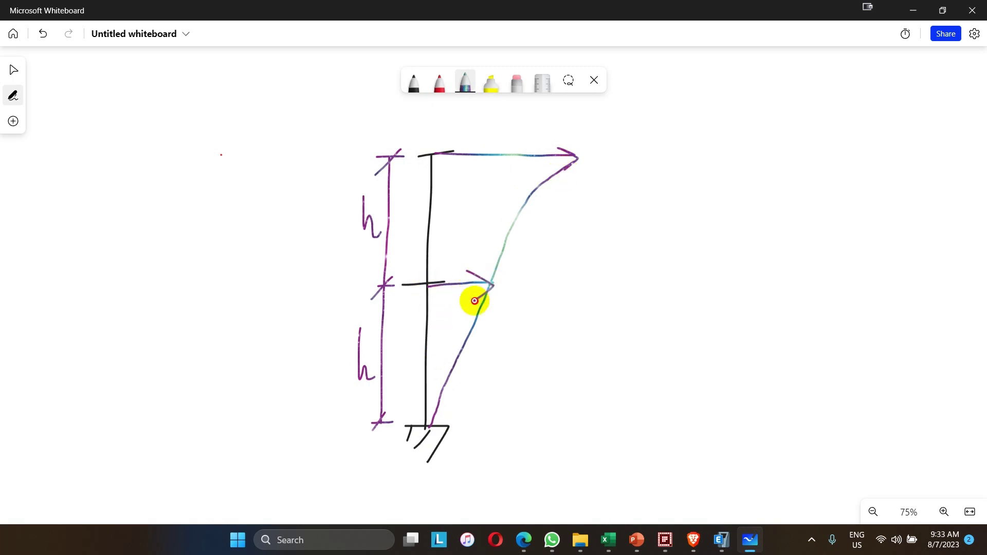
mouse_move(311, 279)
left_mouse_down()
mouse_move(311, 293)
mouse_move(326, 275)
mouse_move(335, 282)
left_mouse_up()
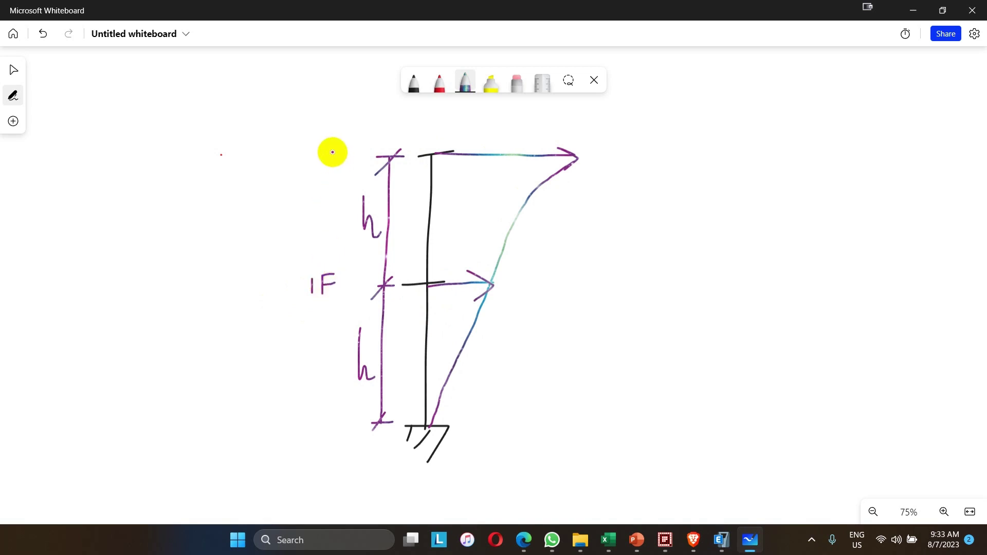
mouse_move(332, 152)
left_mouse_down()
mouse_move(361, 171)
mouse_move(371, 161)
left_mouse_up()
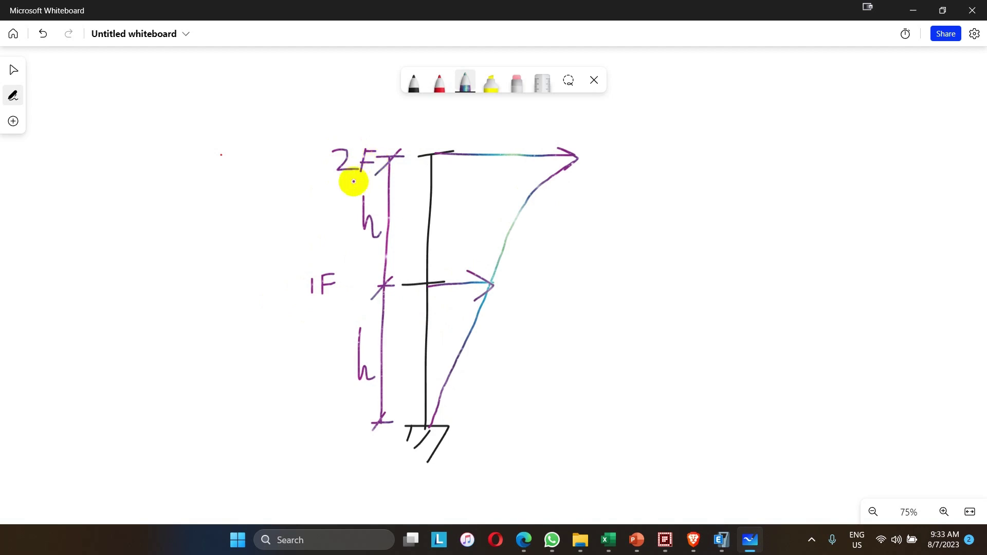
Label the floor displacements Δ1 and Δ2 in red, and mark their difference with a dashed line and the note Δ2 − Δ1.
left_click(439, 81)
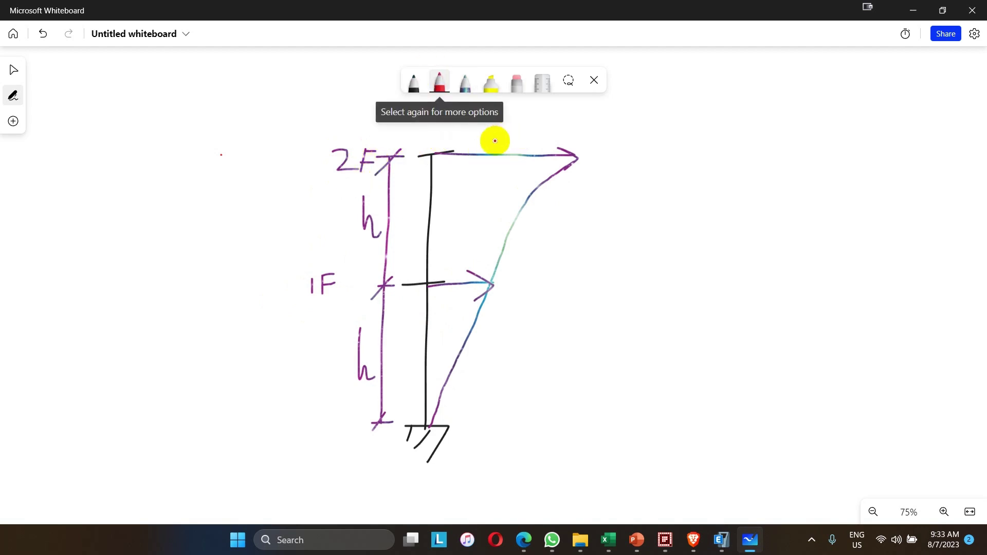
left_click_drag(461, 250, 456, 257)
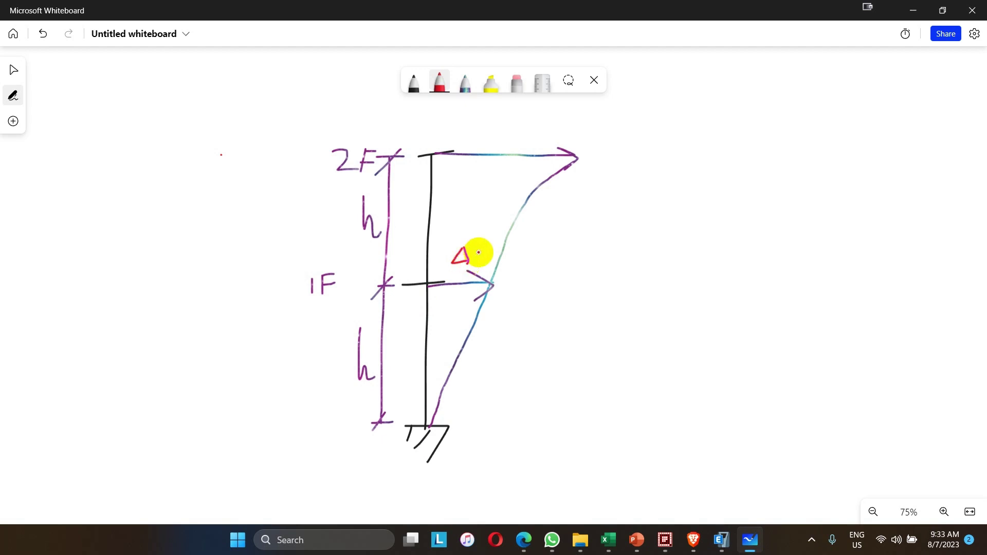
mouse_move(501, 130)
left_mouse_down()
mouse_move(489, 142)
mouse_move(515, 146)
left_mouse_up()
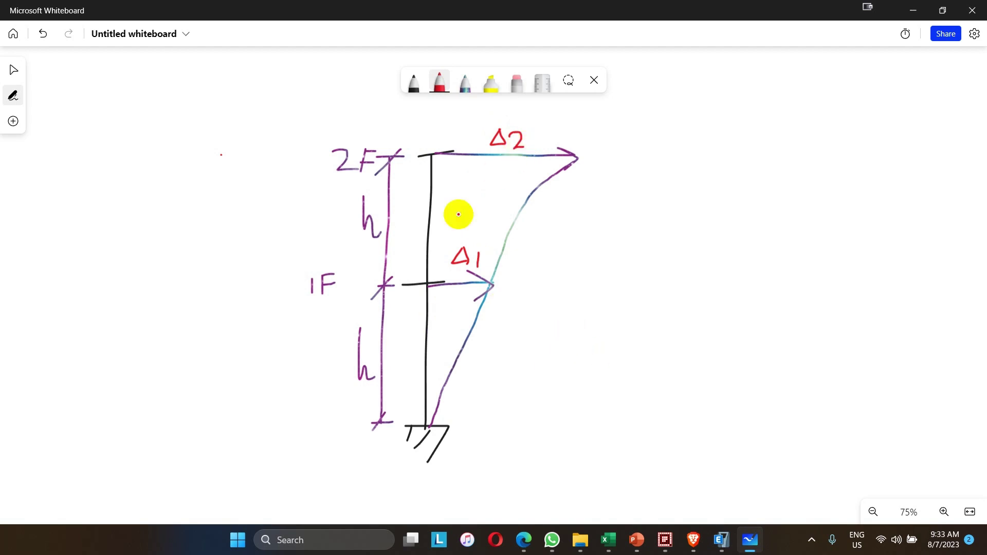
left_click_drag(499, 156, 491, 257)
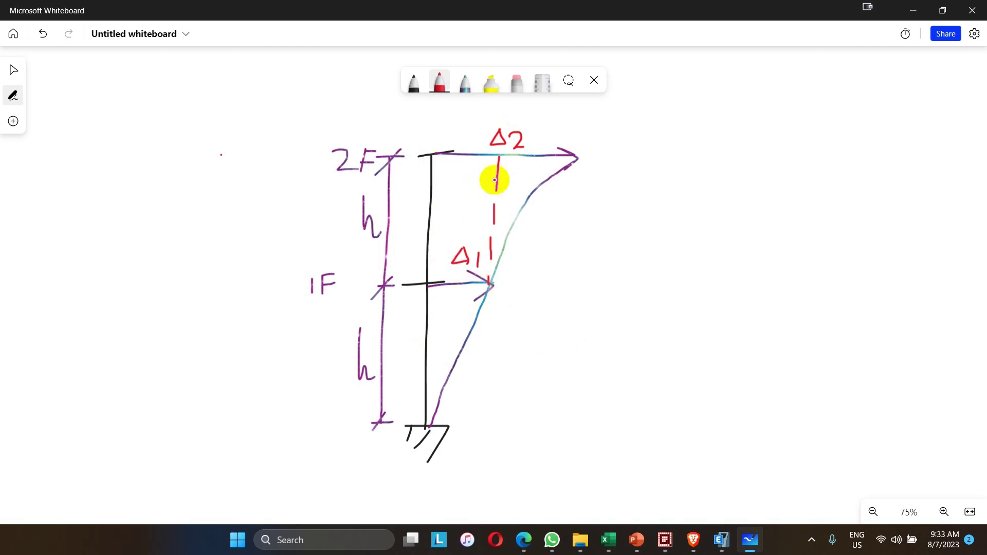
mouse_move(538, 152)
left_mouse_down()
mouse_move(537, 133)
mouse_move(580, 119)
mouse_move(570, 129)
mouse_move(597, 128)
mouse_move(607, 117)
mouse_move(620, 129)
mouse_move(694, 121)
mouse_move(702, 146)
left_mouse_up()
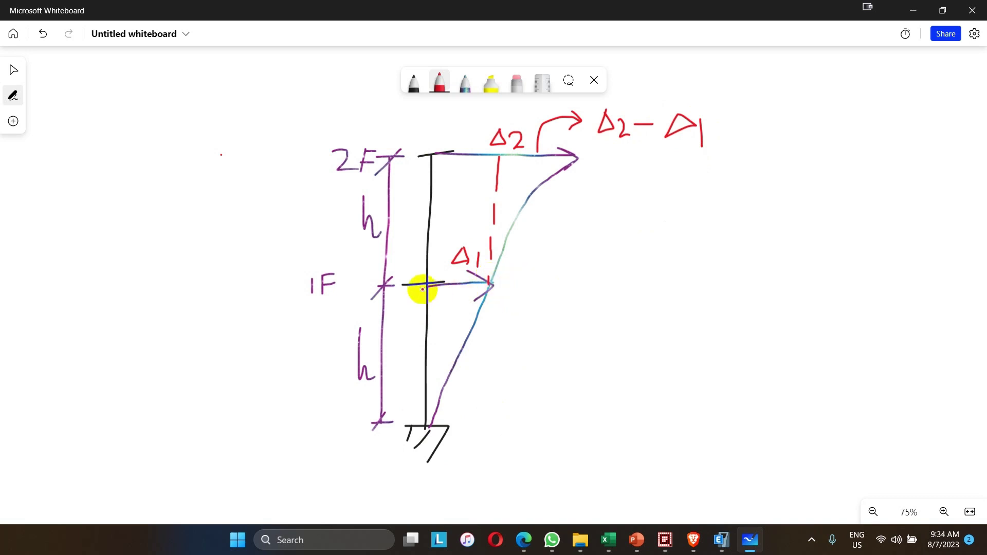
Trace the first-floor displacement arrow in red and write the first-story relative displacement as Δ = Δ1 − 0.
left_click_drag(423, 284, 487, 282)
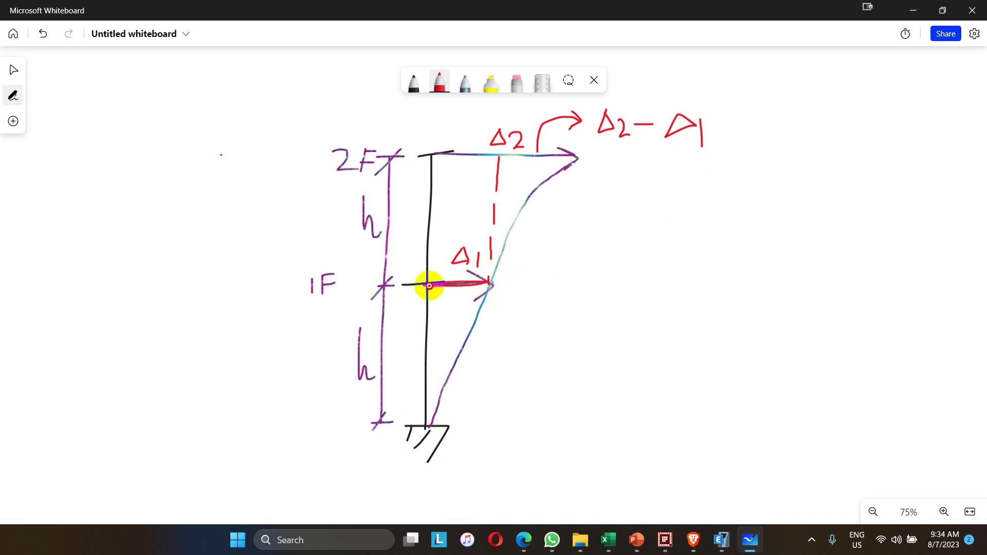
left_click_drag(425, 284, 487, 282)
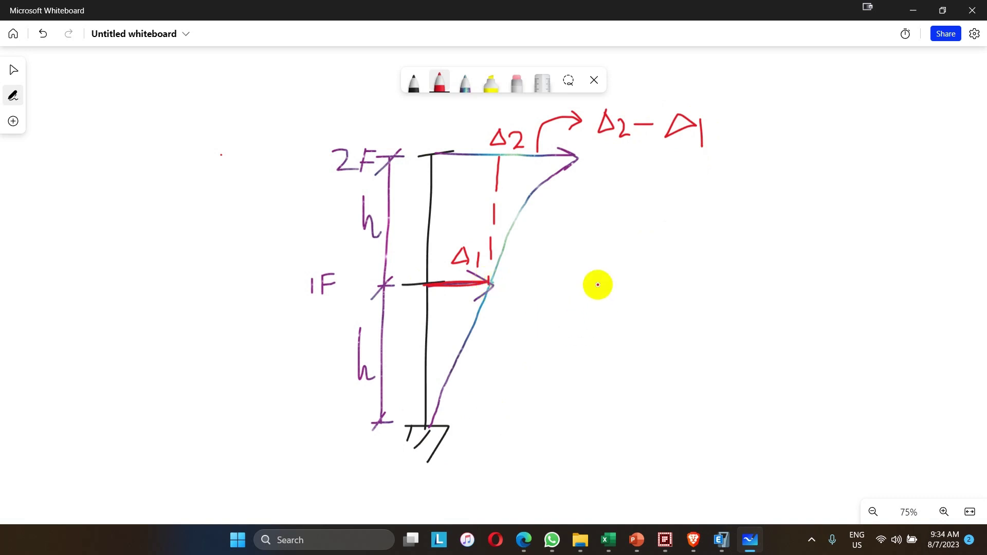
mouse_move(595, 296)
left_mouse_down()
mouse_move(589, 315)
mouse_move(595, 296)
mouse_move(645, 307)
mouse_move(647, 319)
left_mouse_up()
mouse_move(694, 289)
left_mouse_down()
mouse_move(688, 315)
mouse_move(695, 289)
mouse_move(729, 322)
mouse_move(785, 309)
mouse_move(782, 293)
left_mouse_up()
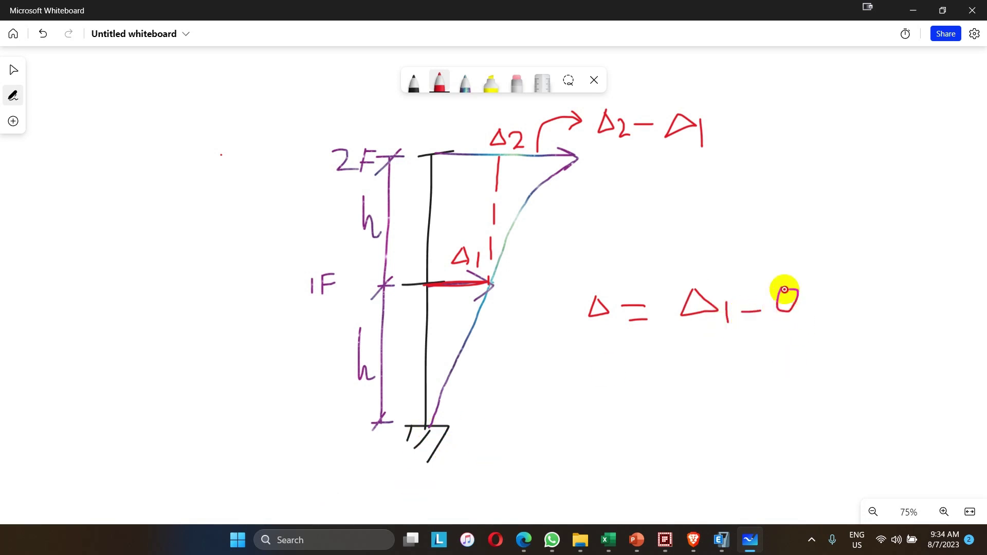
Put Δ1 − 0 over h for the first-story drift, and write the second-story drift as Δ = (Δ2 − Δ1)/h in red.
mouse_move(683, 337)
left_mouse_down()
mouse_move(791, 331)
mouse_move(740, 375)
mouse_move(759, 376)
left_mouse_up()
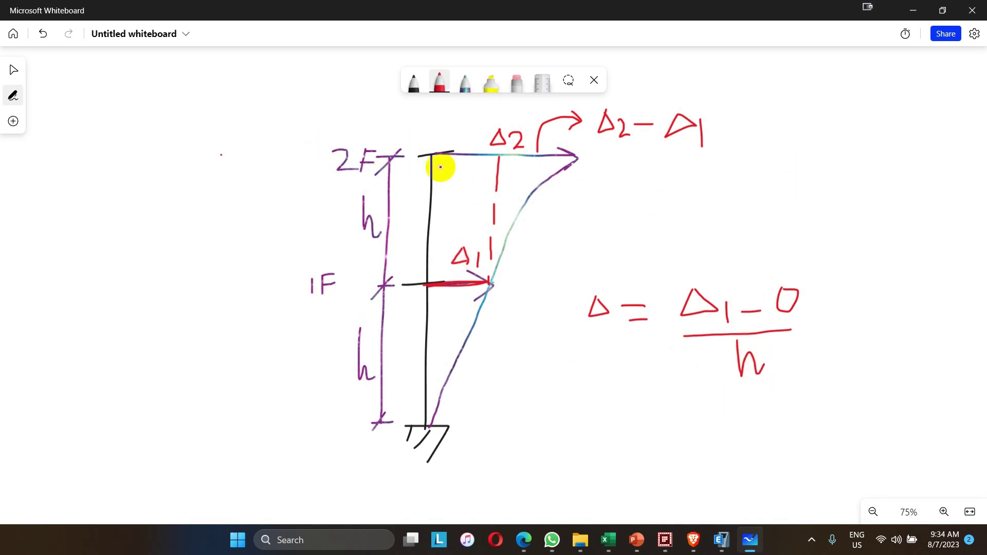
mouse_move(730, 168)
left_mouse_down()
mouse_move(723, 180)
mouse_move(743, 187)
mouse_move(809, 167)
mouse_move(797, 156)
mouse_move(825, 169)
mouse_move(857, 160)
mouse_move(859, 177)
mouse_move(864, 150)
mouse_move(916, 186)
left_mouse_up()
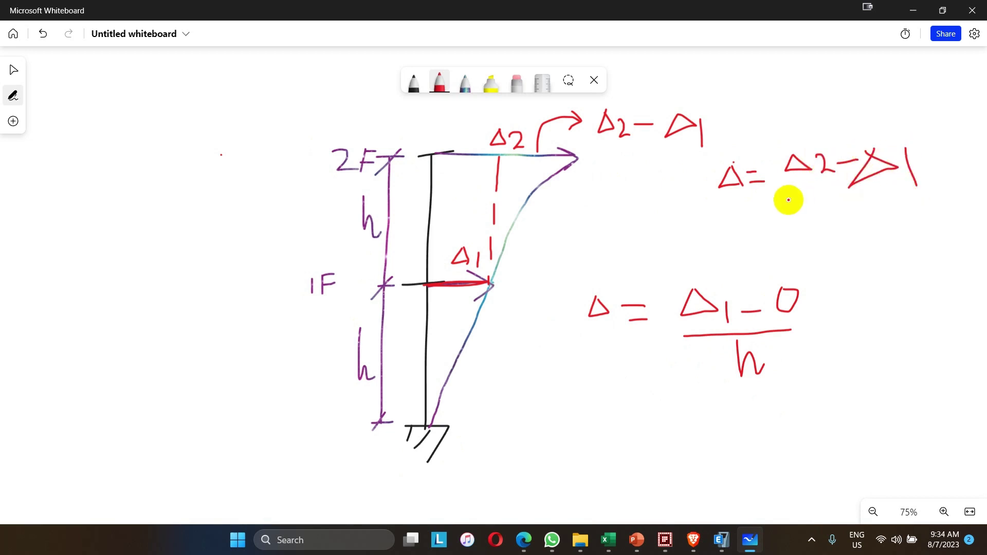
left_click_drag(787, 199, 950, 181)
mouse_move(856, 199)
left_mouse_down()
mouse_move(863, 230)
mouse_move(881, 233)
left_mouse_up()
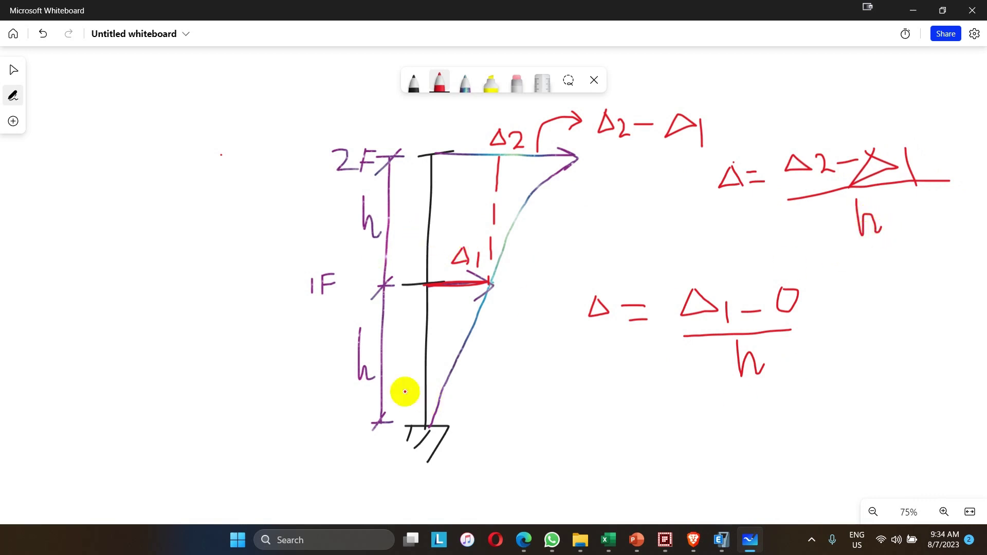
Add subscripts 1 and 2 to the story heights h on the stick model and in the matching drift formula denominators.
left_click_drag(374, 373, 375, 389)
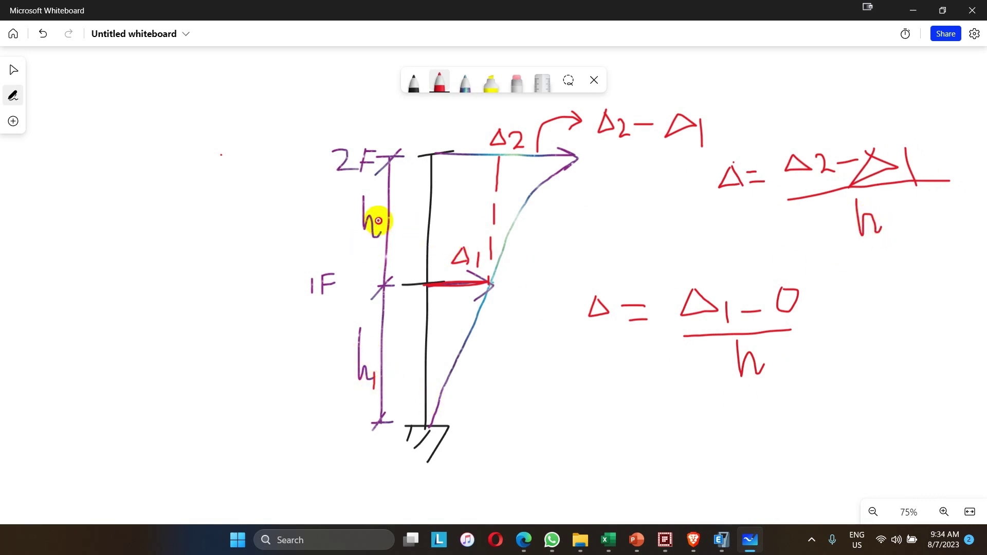
left_click_drag(377, 222, 382, 236)
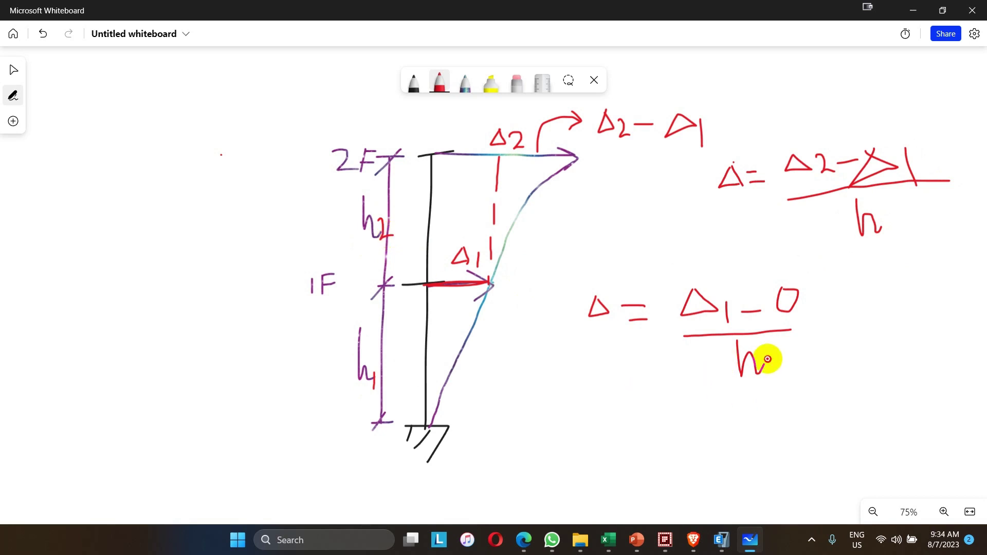
left_click_drag(768, 360, 770, 376)
left_click_drag(884, 218, 906, 234)
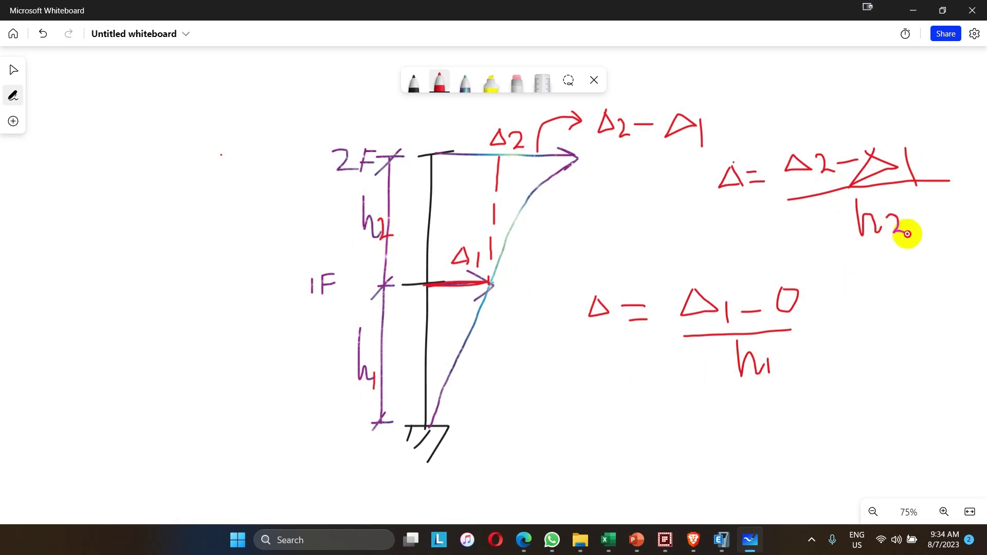
Write the equal story height condition h1 = h2 = h below the drift formulas in red.
mouse_move(517, 437)
left_mouse_down()
mouse_move(546, 478)
mouse_move(582, 451)
mouse_move(585, 466)
left_mouse_up()
mouse_move(604, 424)
left_mouse_down()
mouse_move(631, 476)
mouse_move(676, 473)
mouse_move(696, 450)
mouse_move(715, 467)
left_mouse_up()
left_click_drag(715, 455, 735, 466)
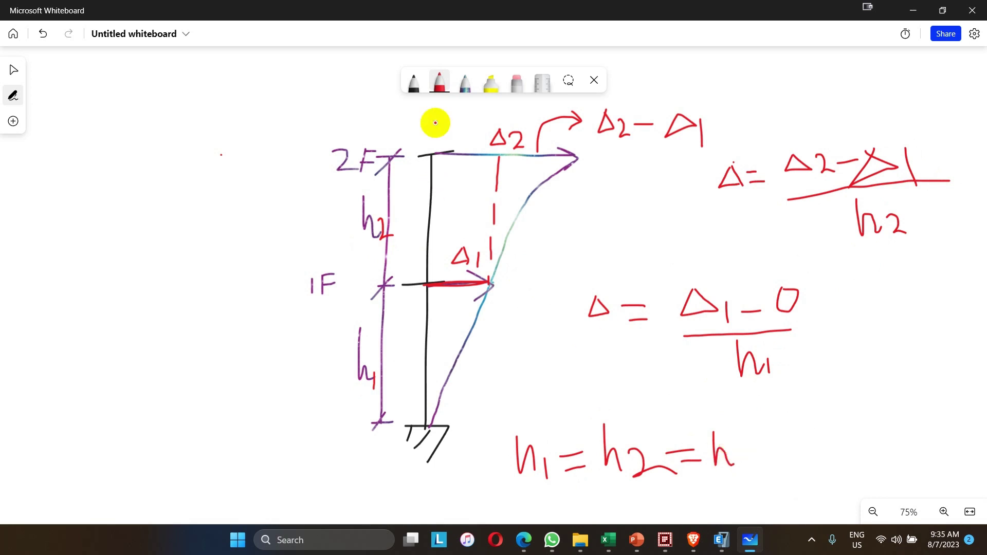
Restore plain h in both drift formula denominators, and add a black check mark beneath the Δ of each formula.
left_click(516, 81)
left_click_drag(776, 326, 775, 379)
left_click_drag(903, 234, 892, 226)
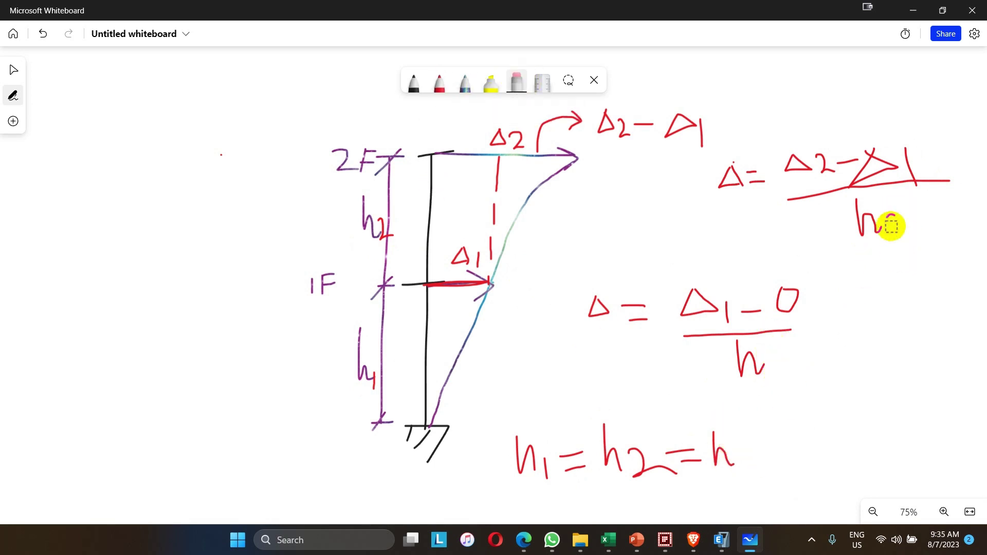
mouse_move(871, 154)
left_mouse_down()
mouse_move(904, 196)
mouse_move(883, 164)
mouse_move(903, 161)
mouse_move(927, 181)
mouse_move(865, 188)
mouse_move(876, 221)
left_mouse_up()
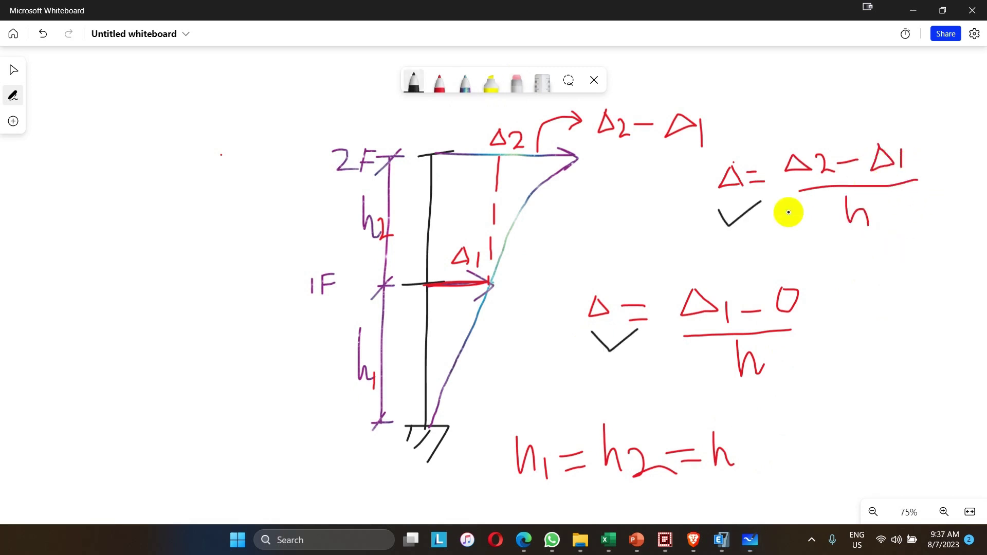
left_click_drag(591, 332, 638, 329)
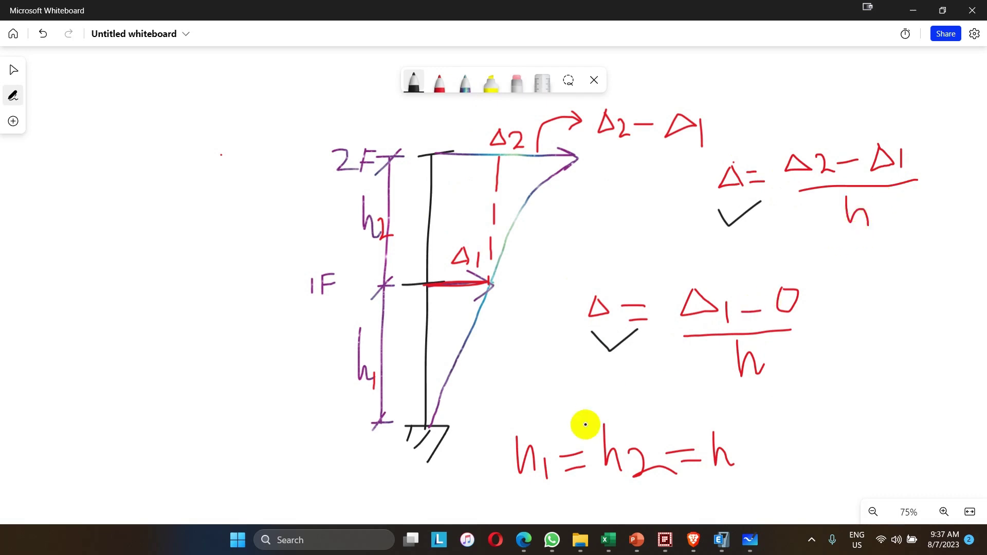
Switch to Excel and inspect the Manual story drift formulas for stories 1 and 2 in D182 and D183.
left_click(606, 549)
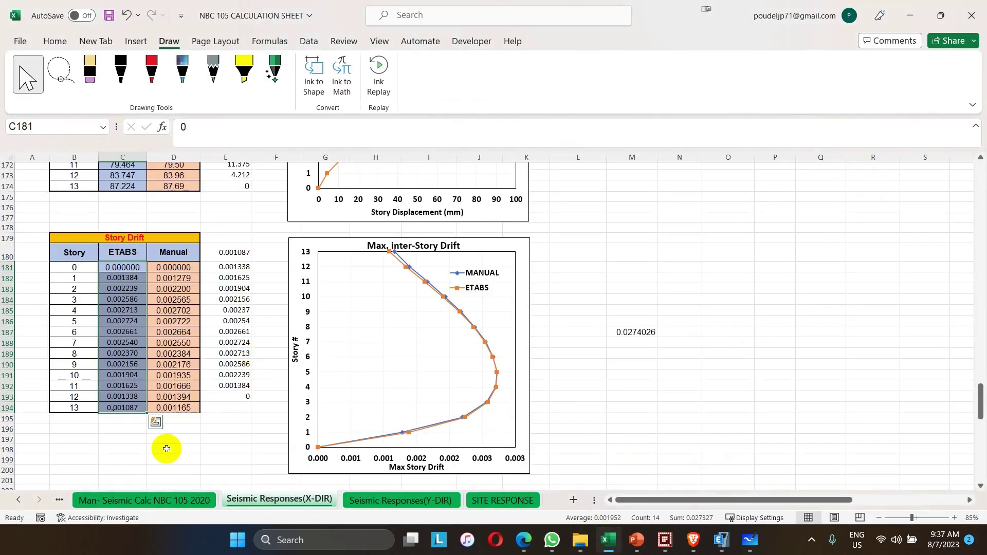
left_click(167, 449)
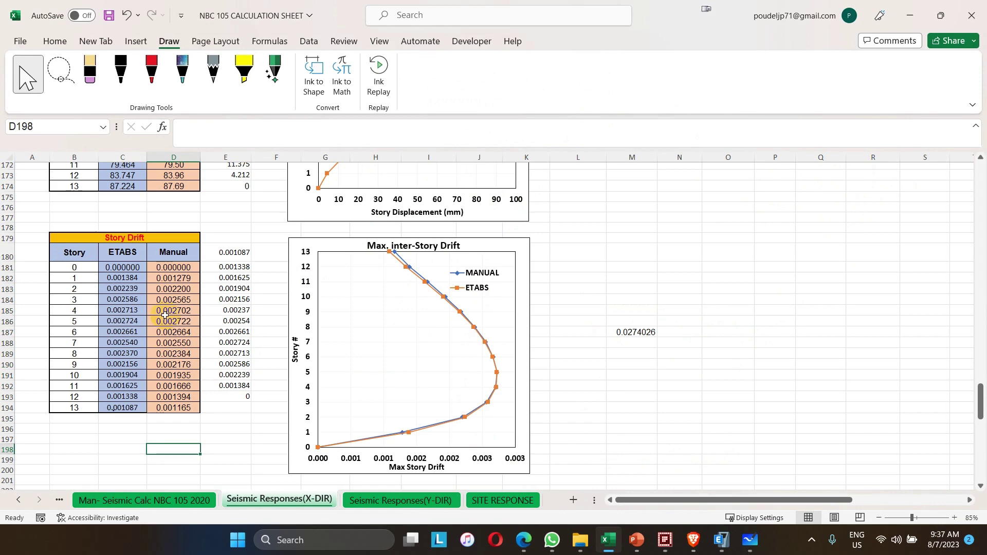
left_click(174, 279)
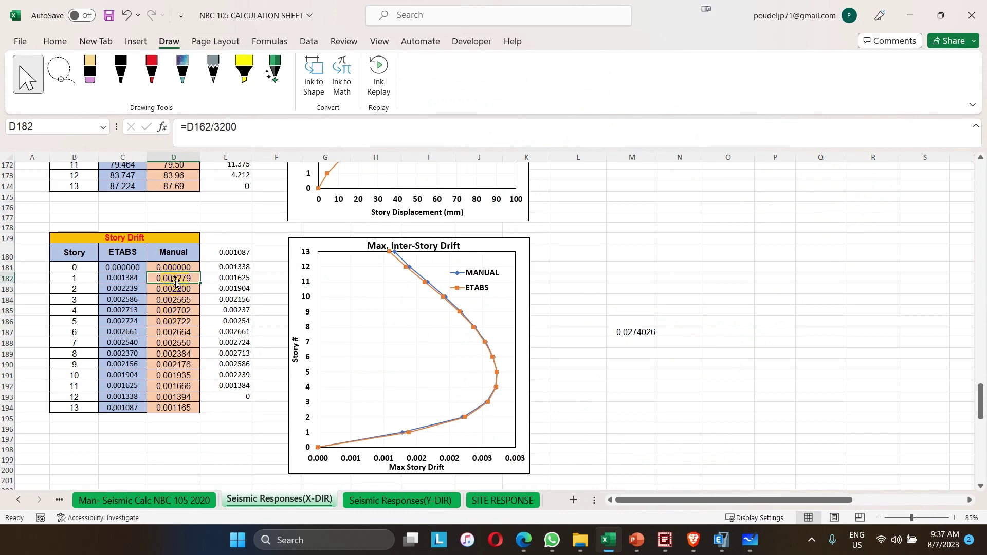
scroll(175, 281, "up", 4)
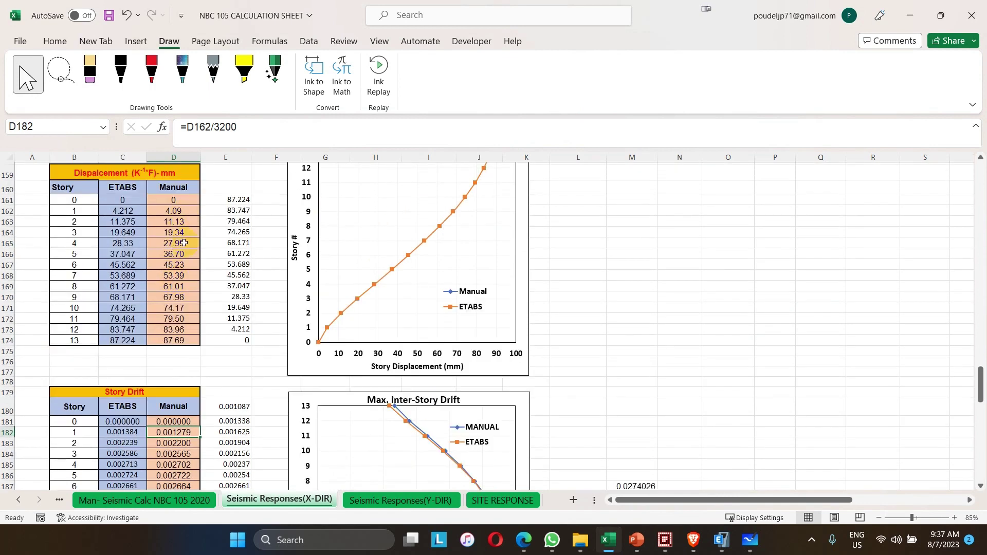
left_click(161, 442)
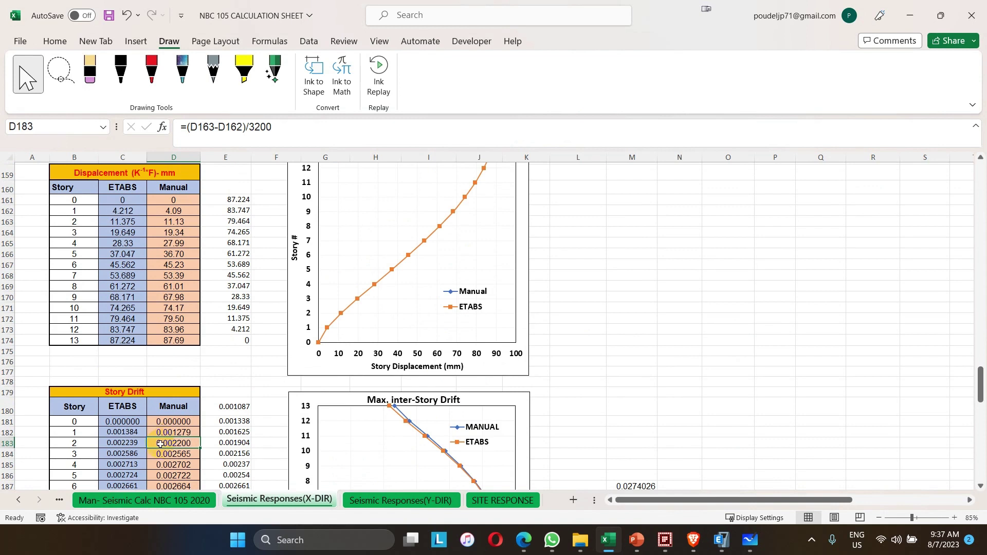
double_click(161, 443)
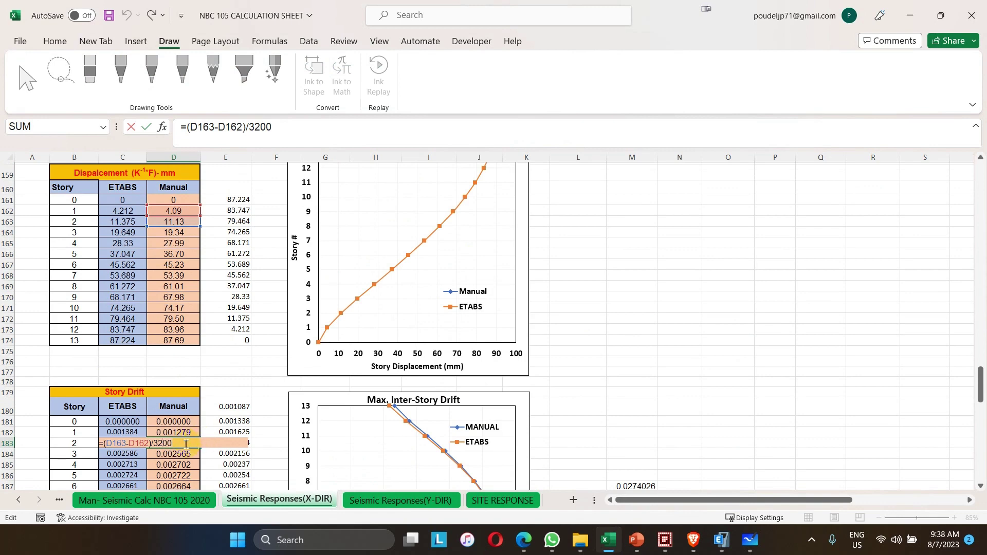
scroll(199, 381, "down", 5)
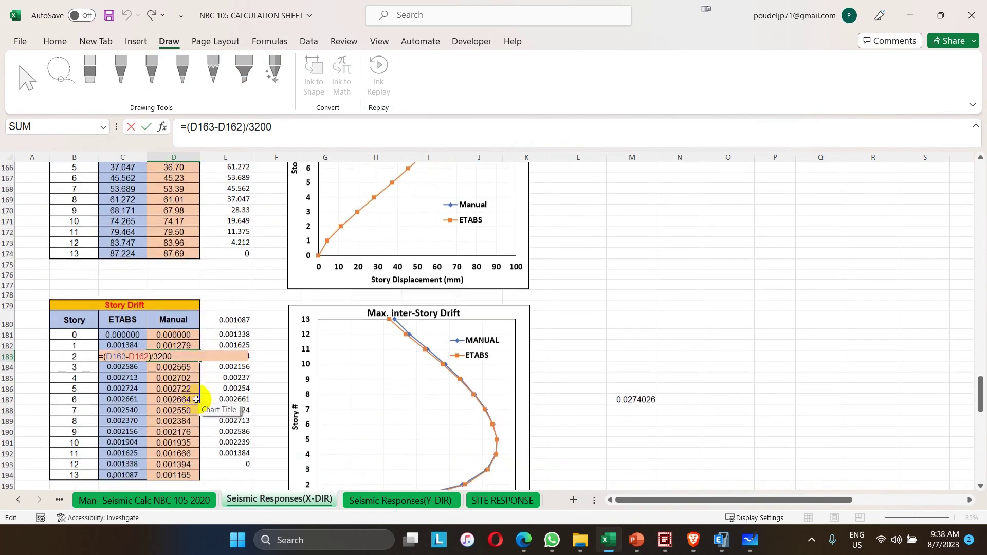
left_click(181, 407)
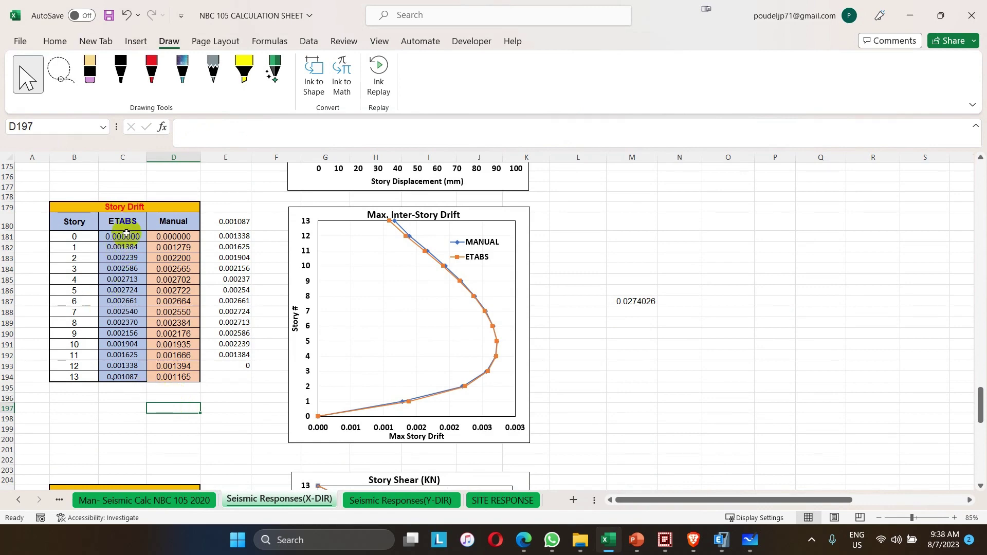
Switch to ETABS, compare its maximum story drift table with the worksheet's ETABS column, and return to the inter-story drift chart in Excel.
left_click(721, 540)
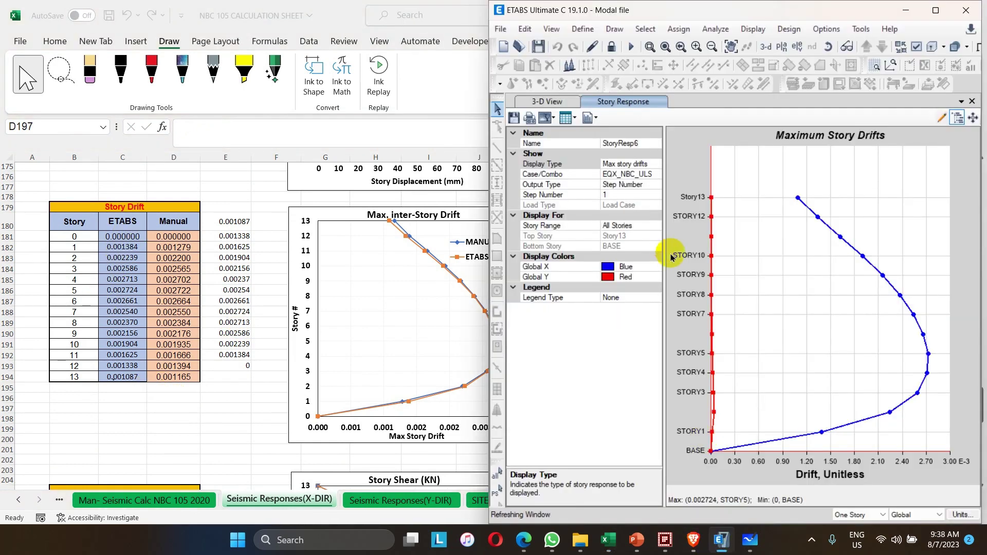
left_click(636, 102)
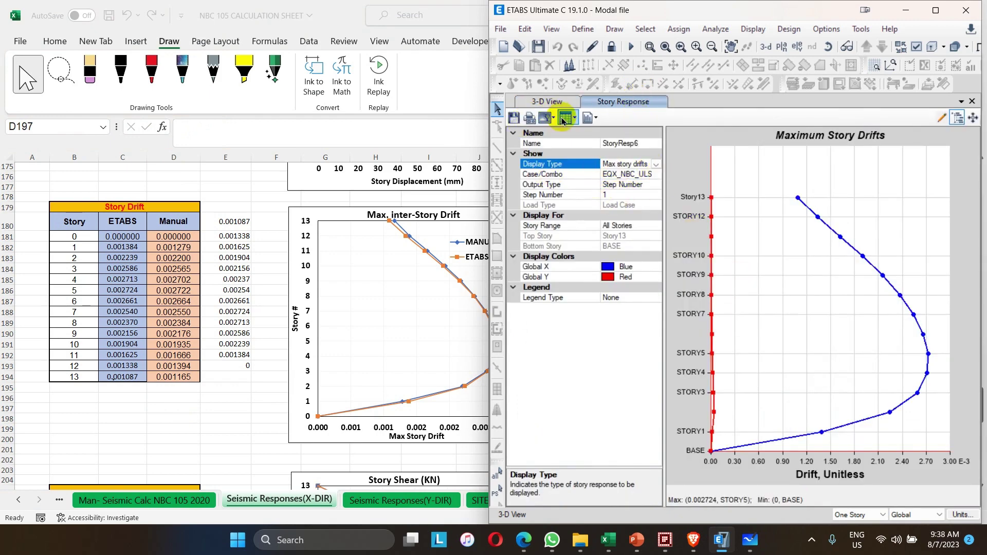
left_click(563, 120)
left_click(569, 143)
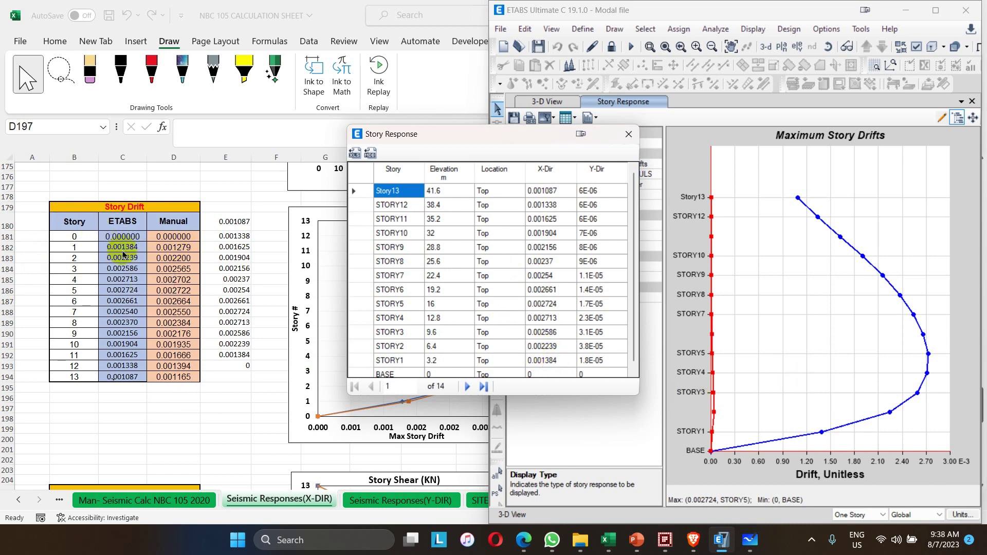
left_click(629, 134)
key("alt+Tab")
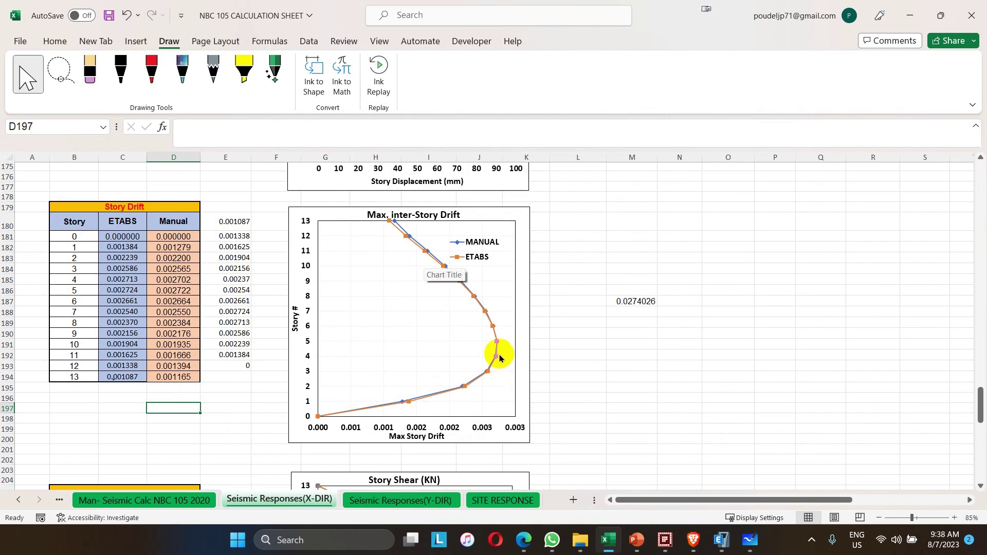
mouse_move(500, 359)
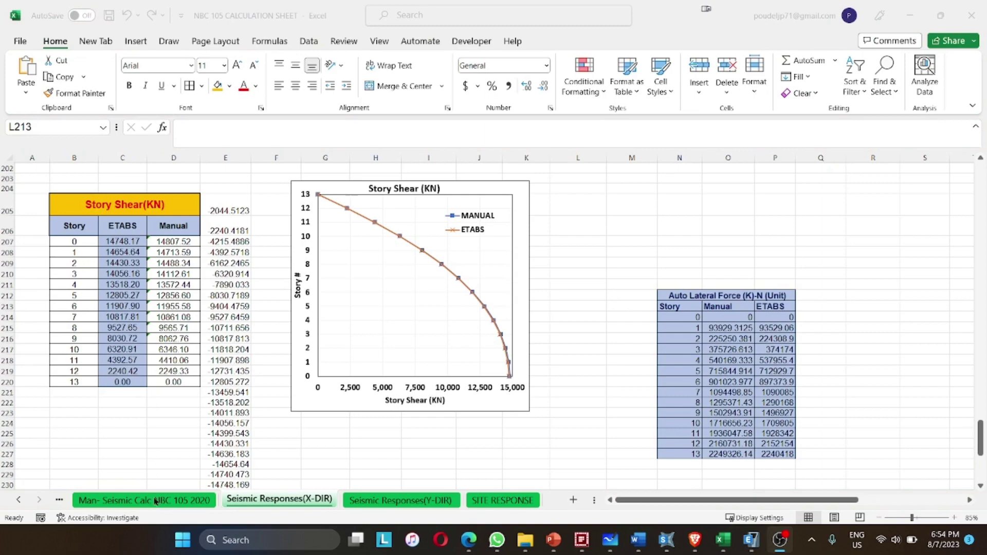
On the Man- Seismic Calc NBC 105 2020 sheet, inspect the level 13 ULS force in the X-axis Rayleigh table (G74).
left_click(155, 502)
scroll(299, 381, "up", 1)
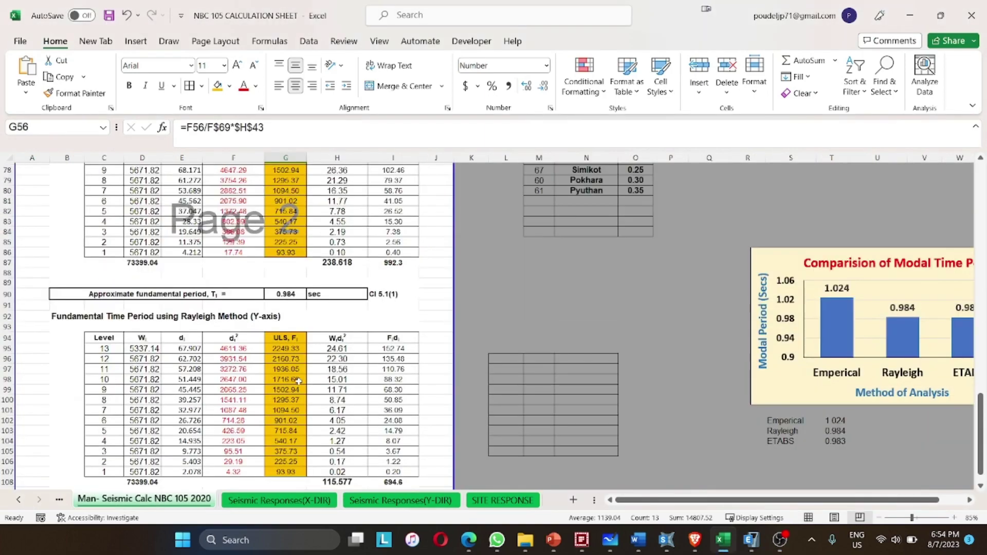
scroll(298, 381, "up", 5)
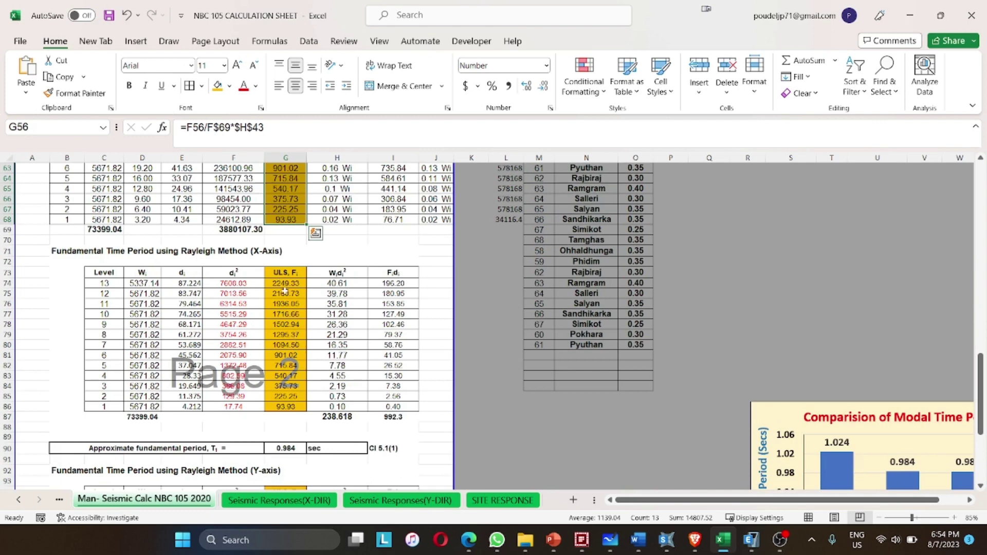
scroll(285, 290, "down", 2)
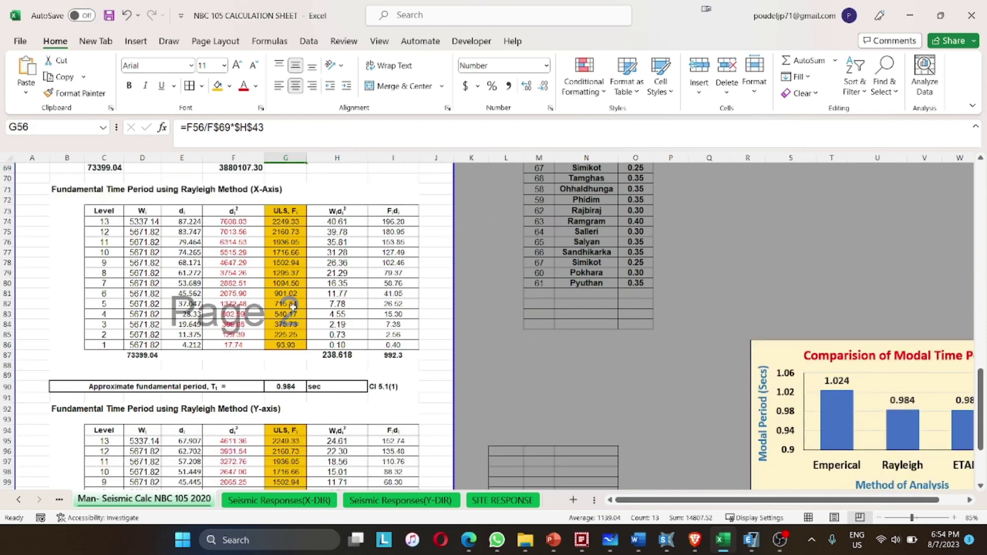
scroll(292, 304, "up", 1)
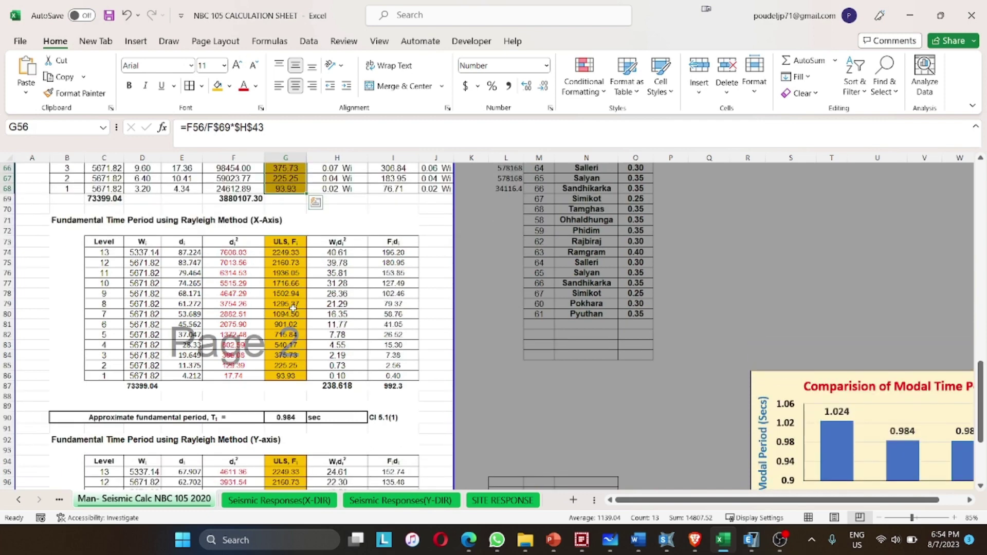
left_click(287, 255)
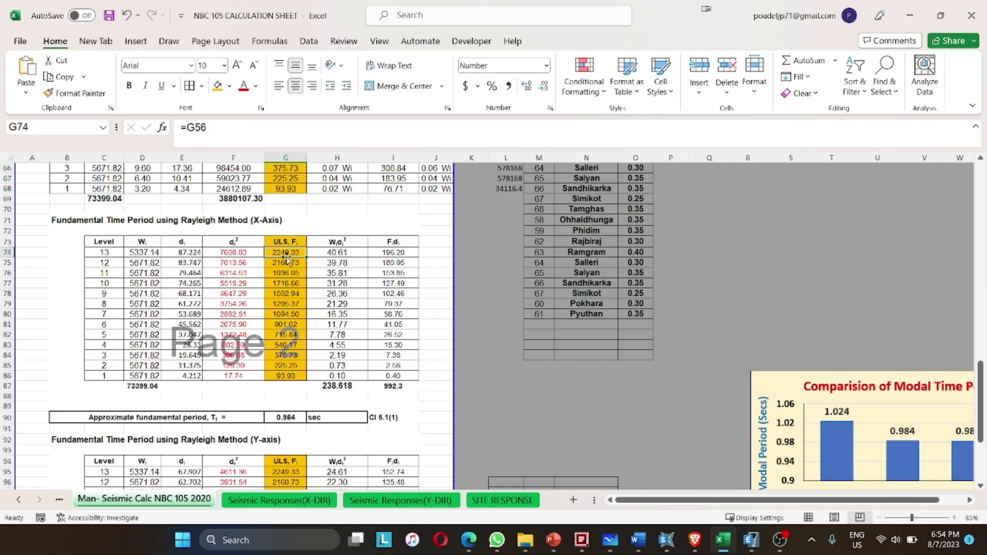
Switch to the NBC 105 PDF in Edge, read clause 6.3 on vertical distribution of seismic forces, and return to the Excel workbook.
left_click(469, 540)
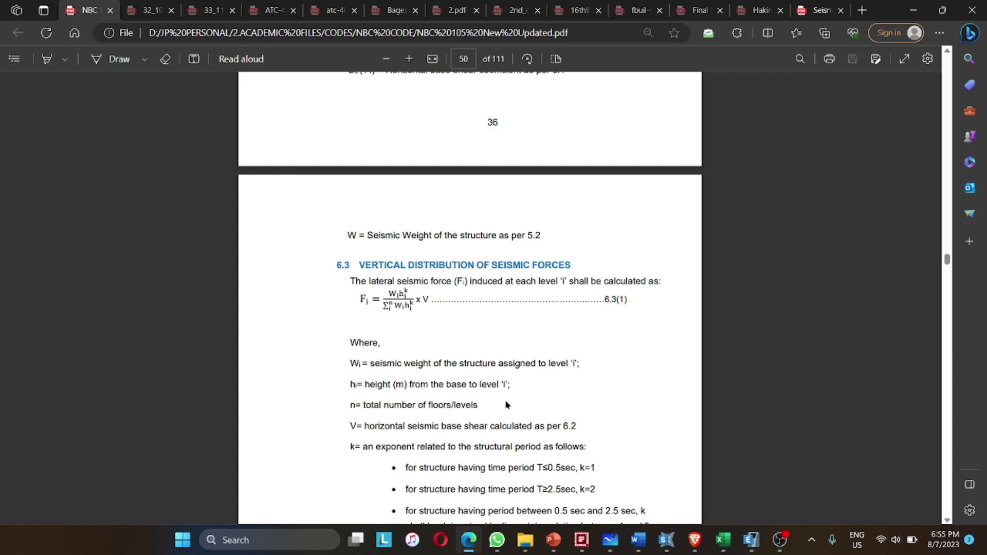
scroll(507, 405, "down", 3)
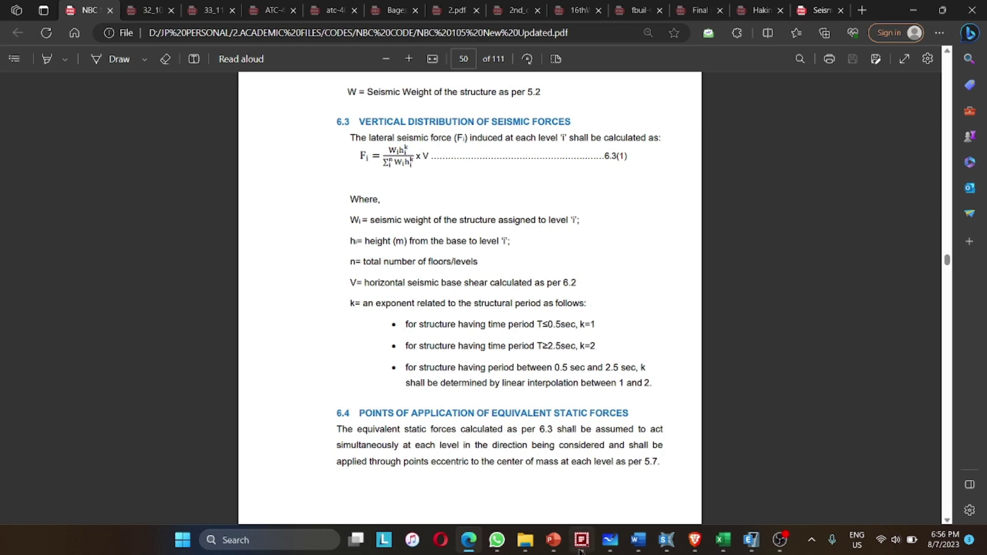
left_click(723, 540)
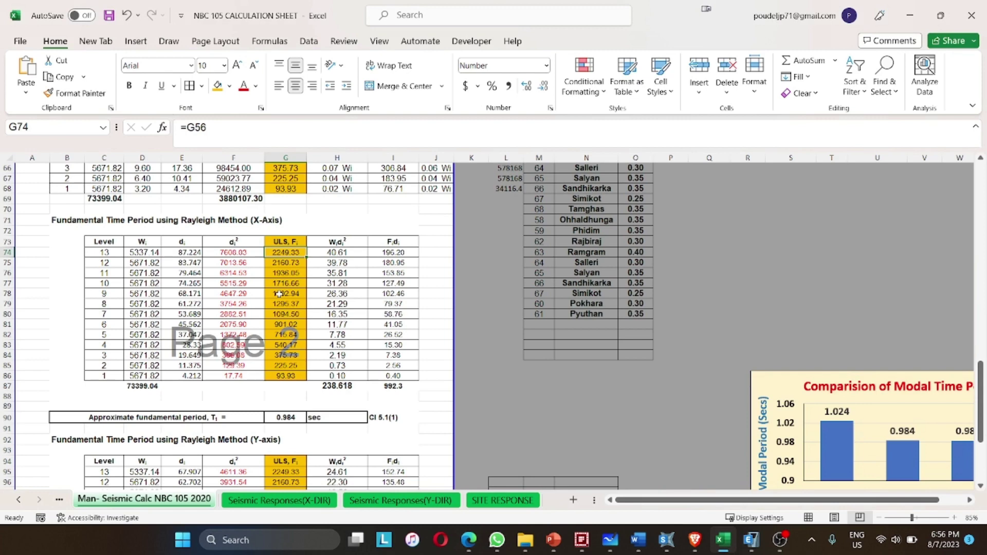
On the Seismic Responses(X-DIR) sheet, select the ETABS values D138:D151 in the Auto Lateral Force table for comparison with the Manual column.
left_click(279, 502)
scroll(243, 342, "up", 4)
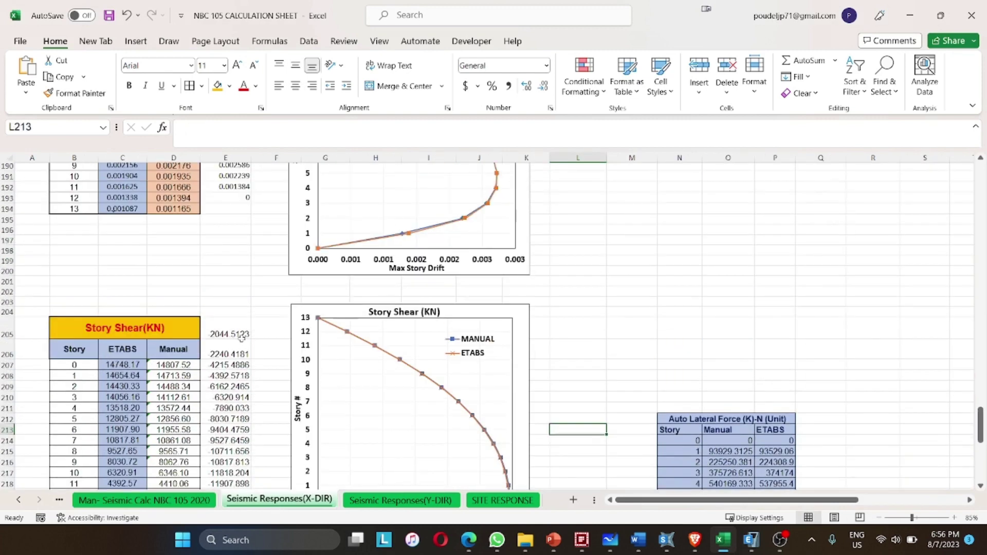
scroll(242, 337, "up", 17)
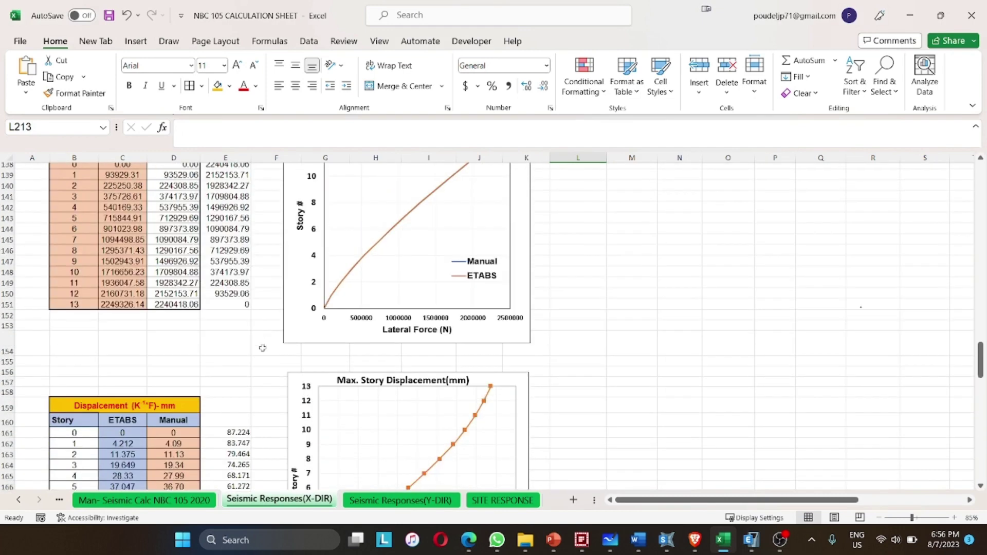
scroll(262, 342, "up", 1)
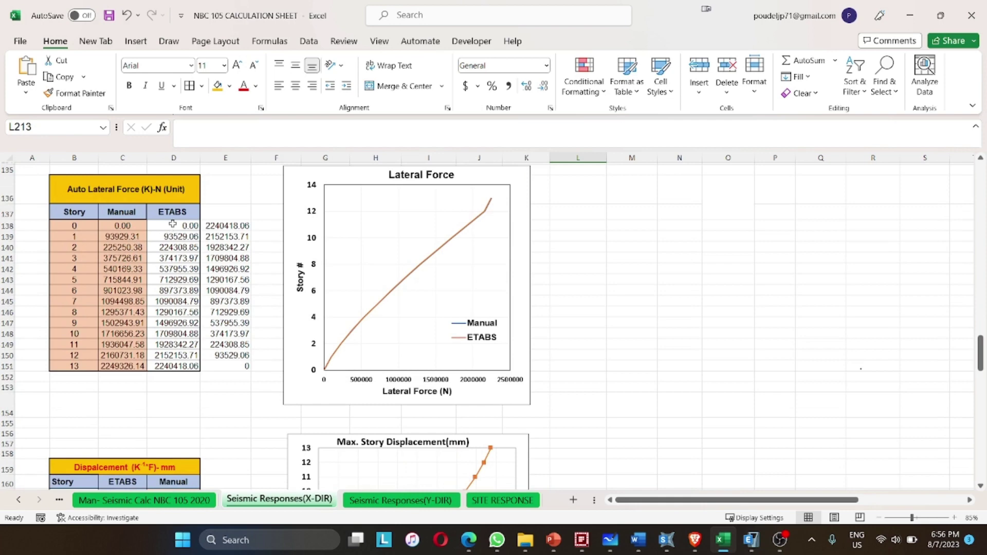
left_click_drag(173, 226, 173, 361)
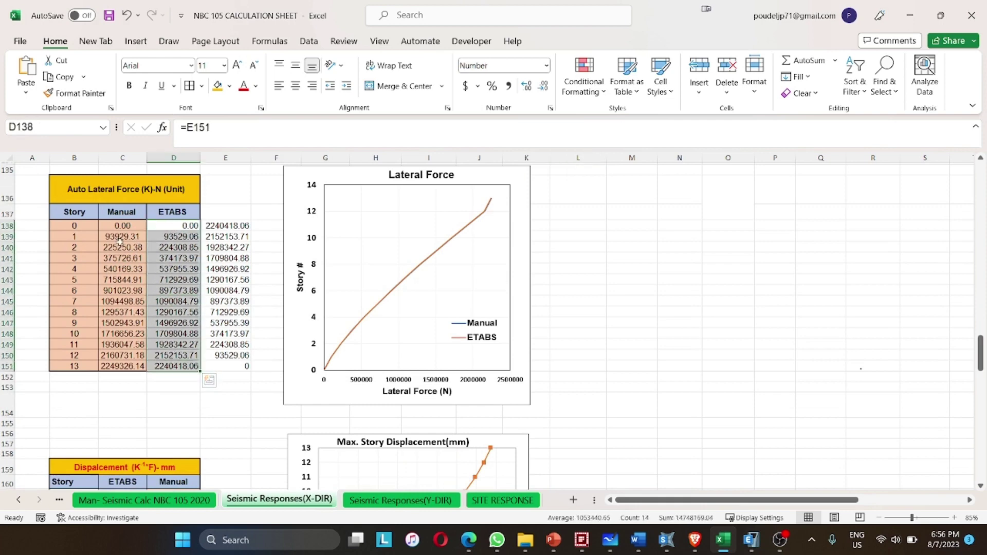
Select the Manual values C138:C151 in the Auto Lateral Force table for comparison with the ETABS column.
left_click_drag(126, 227, 126, 365)
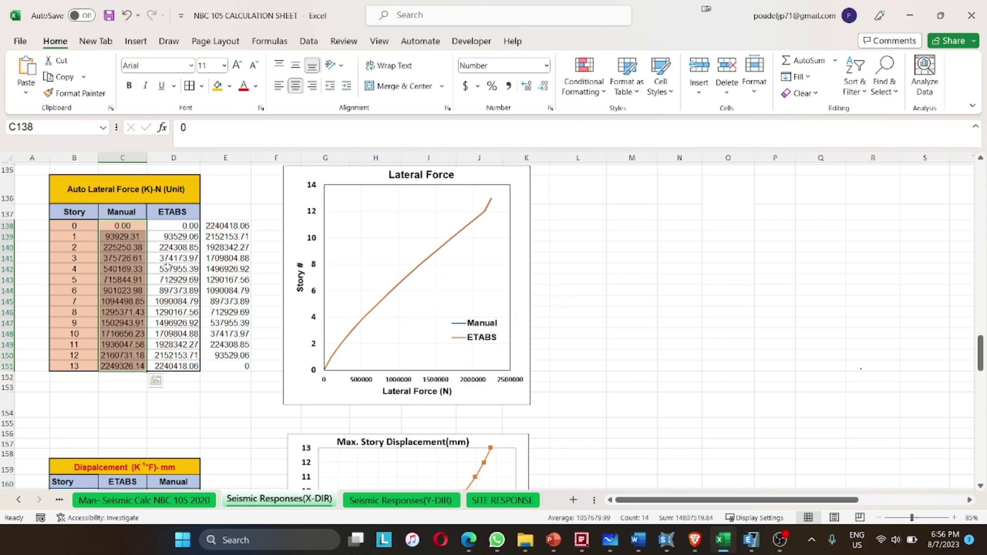
scroll(173, 271, "down", 3)
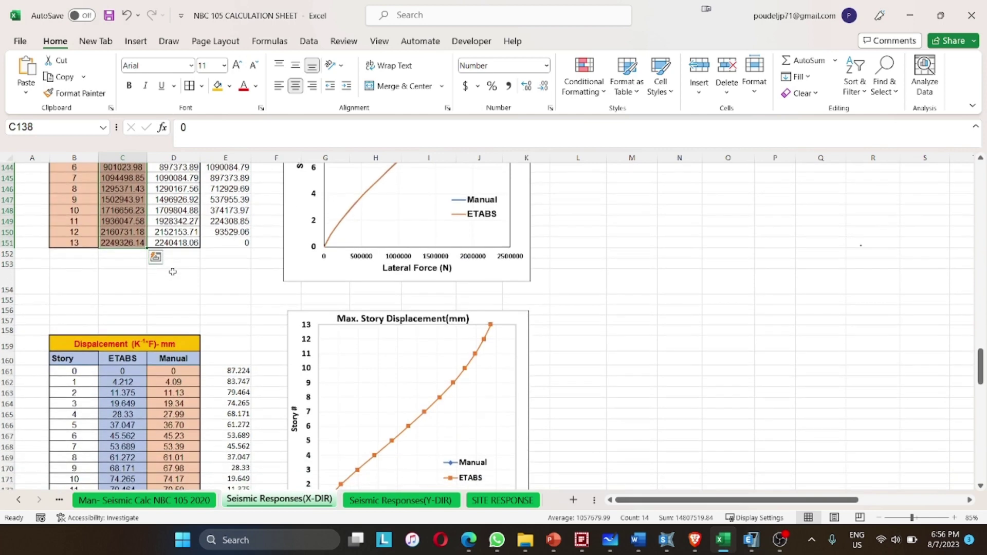
Switch to Microsoft Whiteboard and draw a red vertical stick model with a hatched fixed base and five marked story levels.
left_click(617, 546)
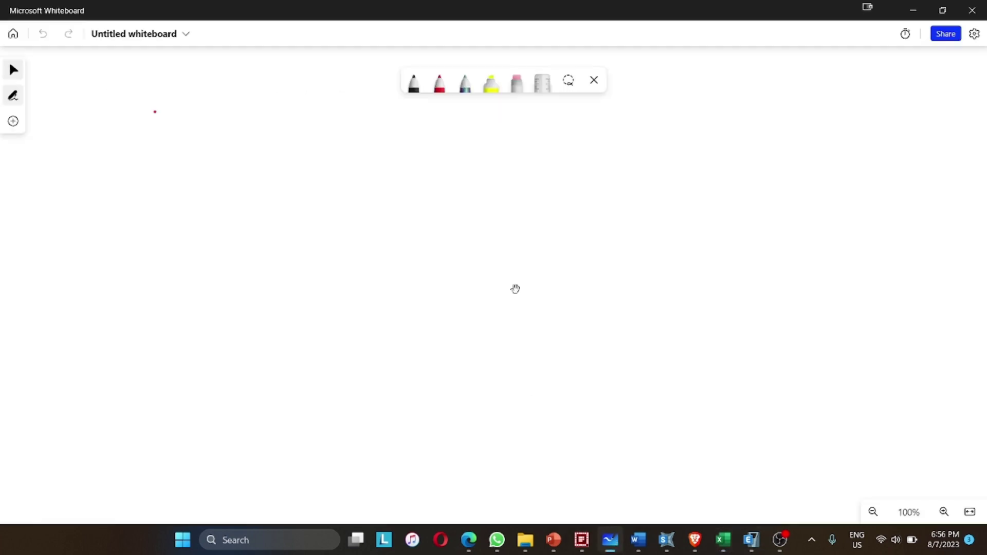
left_click(440, 93)
mouse_move(464, 146)
left_mouse_down()
mouse_move(456, 426)
mouse_move(490, 424)
mouse_move(474, 450)
mouse_move(443, 443)
left_mouse_up()
left_click_drag(439, 425, 427, 442)
left_click_drag(443, 364, 468, 360)
left_click_drag(449, 313, 473, 310)
left_click_drag(445, 252, 479, 246)
left_click_drag(449, 200, 473, 195)
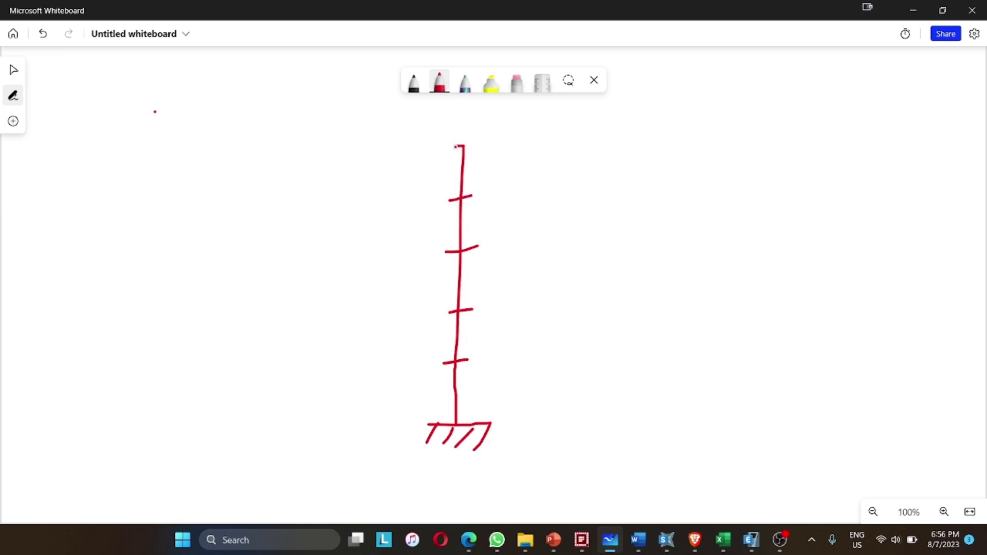
left_click_drag(463, 146, 477, 146)
Draw a red horizontal force arrow pointing at each of the five story levels of the stick model.
left_click_drag(388, 370, 439, 366)
mouse_move(397, 320)
left_mouse_down()
mouse_move(441, 311)
mouse_move(429, 330)
left_mouse_up()
left_click_drag(410, 260, 445, 252)
left_click_drag(445, 252, 431, 267)
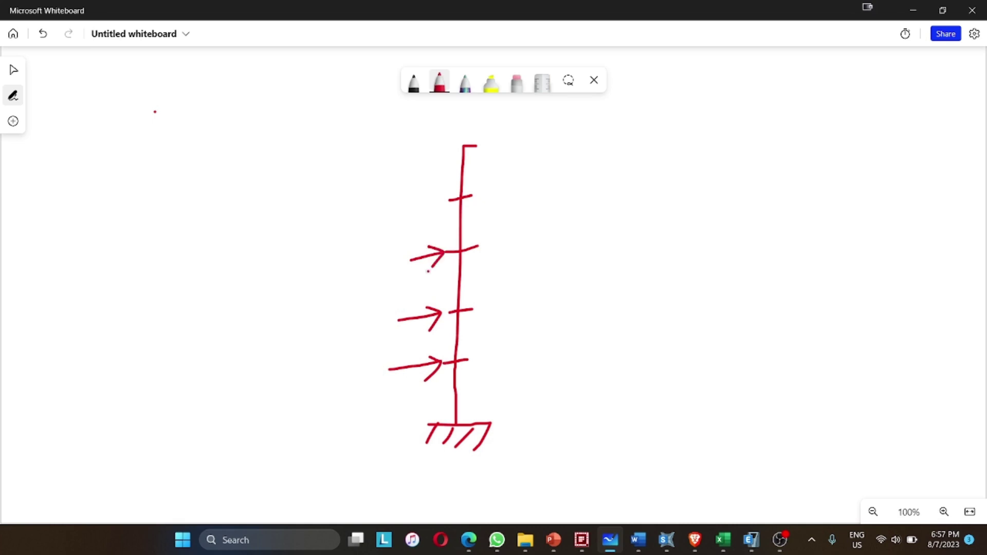
mouse_move(405, 209)
left_mouse_down()
mouse_move(448, 206)
mouse_move(430, 218)
left_mouse_up()
left_click_drag(413, 154, 454, 152)
left_click_drag(443, 146, 454, 153)
left_click_drag(455, 153, 447, 163)
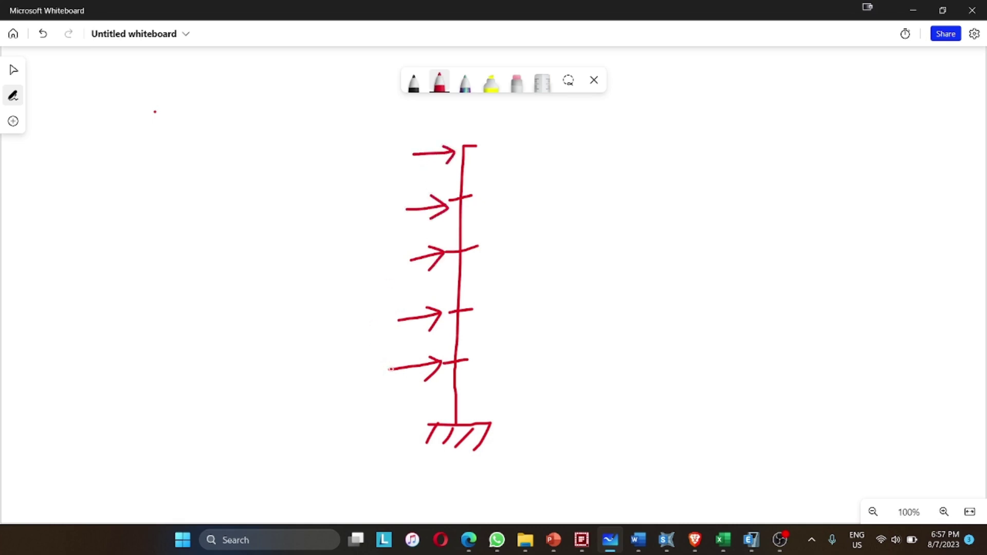
Label the force arrows at the first, second and top stories F1, F2 and F5 in red.
mouse_move(366, 359)
left_mouse_down()
mouse_move(371, 392)
mouse_move(380, 354)
mouse_move(380, 403)
left_mouse_up()
mouse_move(359, 302)
left_mouse_down()
mouse_move(362, 331)
mouse_move(365, 298)
mouse_move(386, 333)
left_mouse_up()
mouse_move(371, 152)
left_mouse_down()
mouse_move(370, 177)
mouse_move(386, 150)
mouse_move(396, 177)
mouse_move(385, 186)
mouse_move(400, 163)
left_mouse_up()
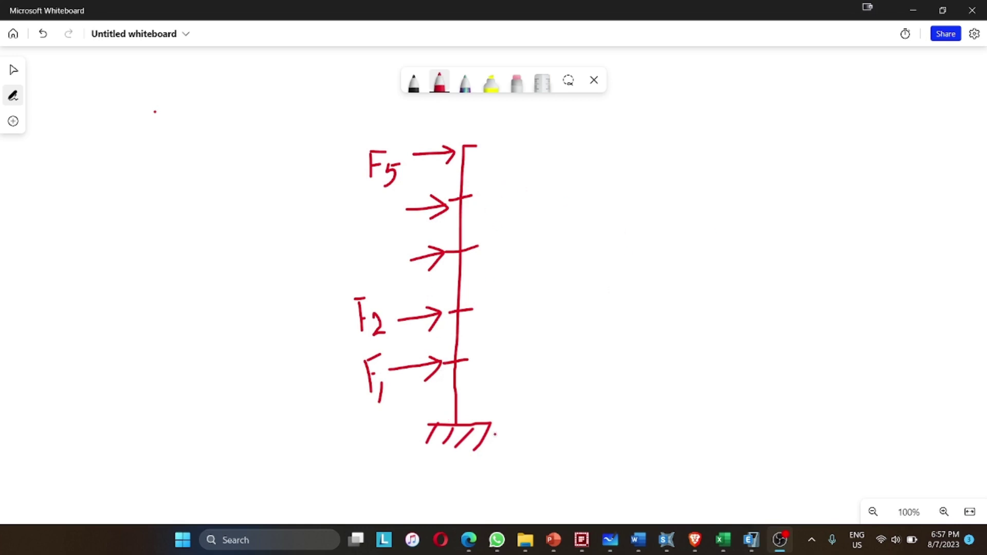
Draw a black base shear arrow pointing at the base of the stick model and label it Bs.
left_click(414, 82)
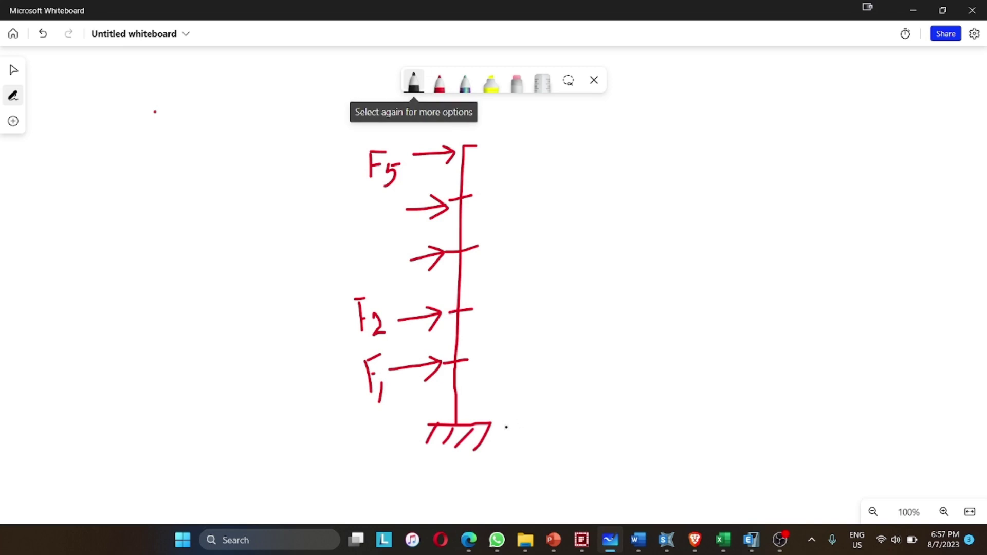
left_click_drag(495, 417, 609, 406)
mouse_move(495, 417)
left_mouse_down()
mouse_move(525, 428)
mouse_move(533, 400)
left_mouse_up()
left_click_drag(620, 400, 621, 433)
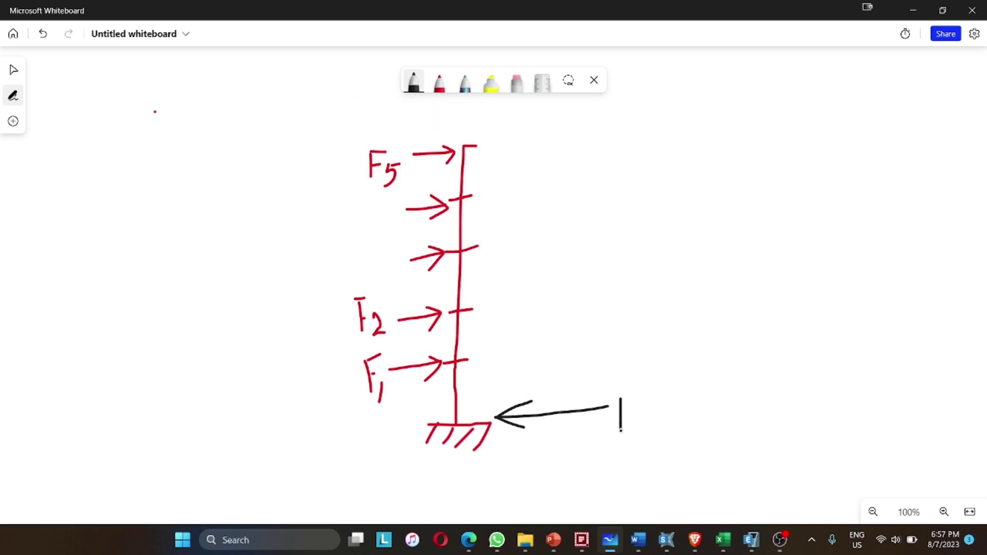
mouse_move(620, 397)
left_mouse_down()
mouse_move(629, 416)
mouse_move(615, 434)
mouse_move(665, 438)
mouse_move(640, 451)
left_mouse_up()
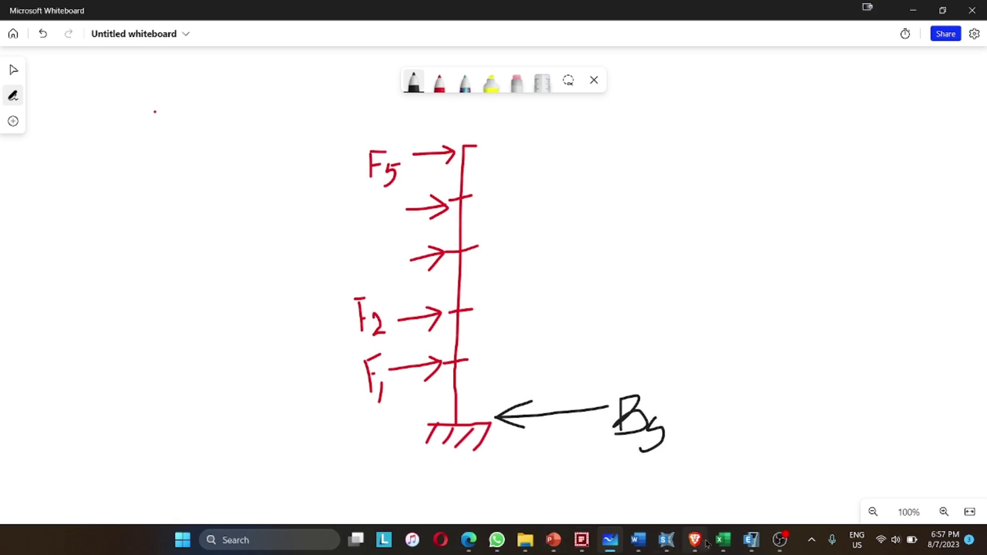
Switch to Excel, select the ULS forces G74:G86 in the X-axis Rayleigh table on the Man- Seismic Calc NBC 105 2020 sheet, and return to the whiteboard.
left_click(723, 539)
left_click(159, 499)
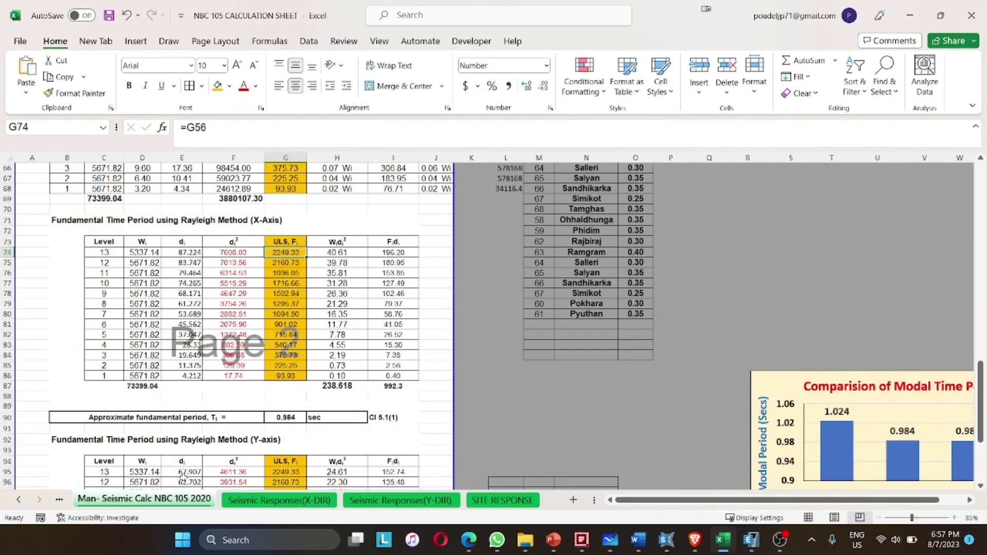
left_click_drag(286, 253, 289, 381)
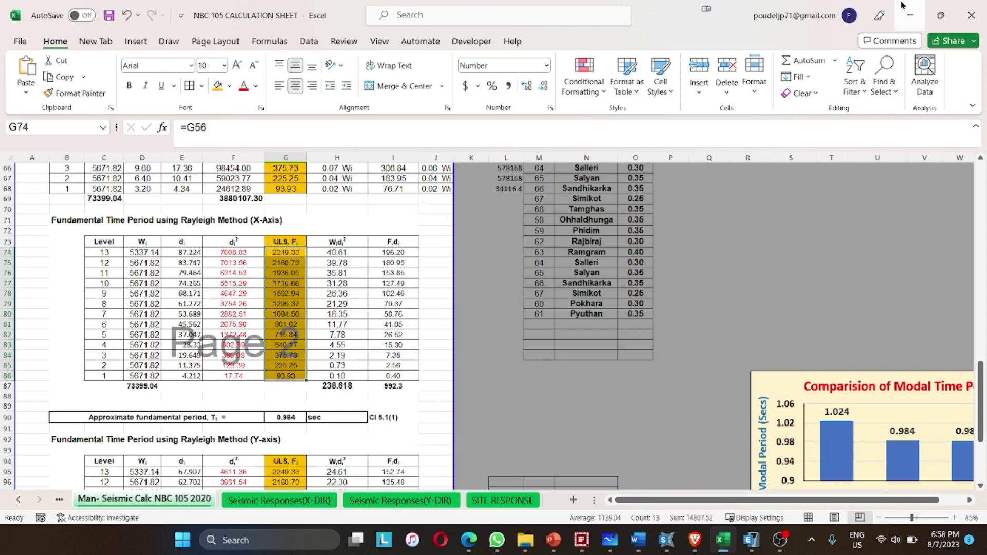
left_click(909, 16)
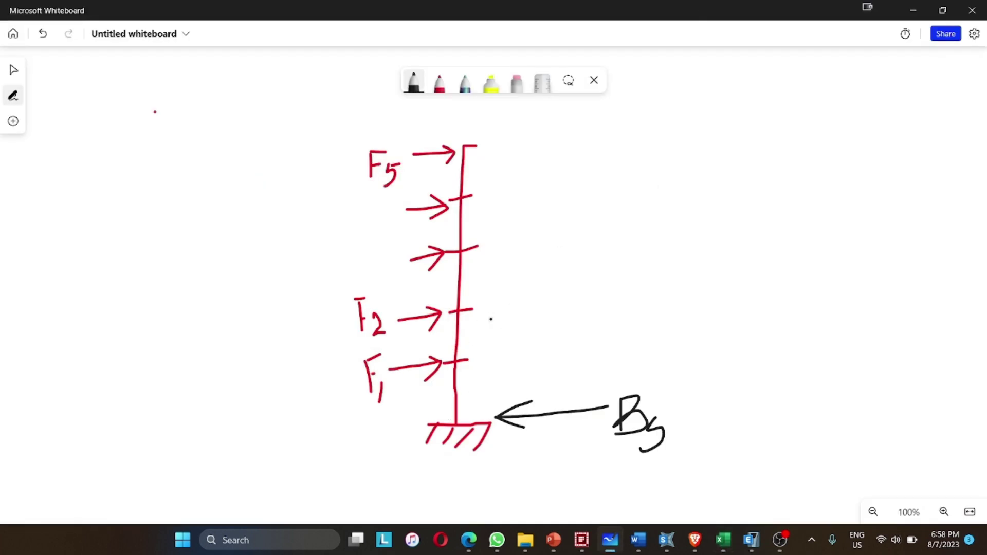
Write the equilibrium equation Σfx = 0 in black below the stick model and draw an opposing arrow at the first story.
scroll(491, 322, "down", 3)
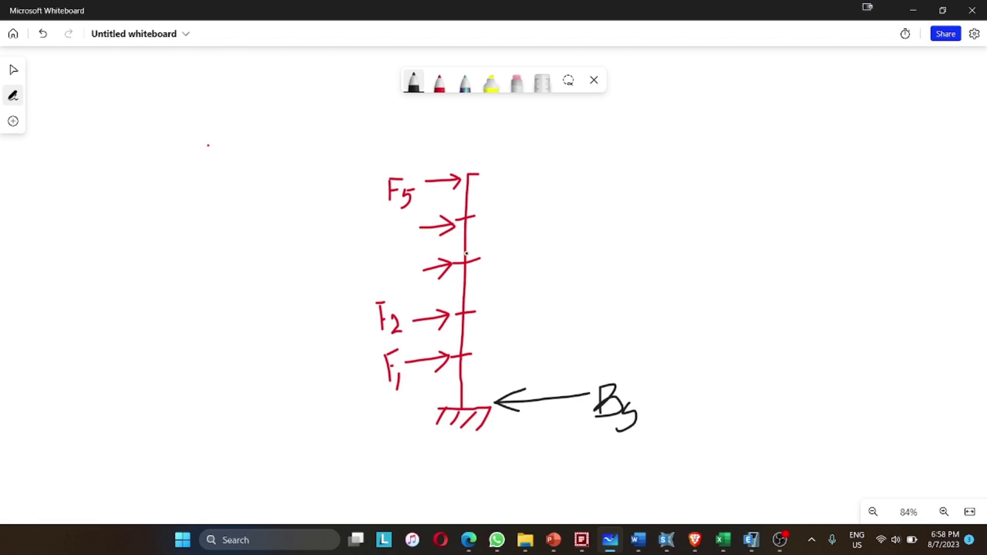
mouse_move(431, 461)
left_mouse_down()
mouse_move(414, 477)
mouse_move(439, 486)
left_mouse_up()
left_click(442, 489)
mouse_move(469, 456)
left_mouse_down()
mouse_move(448, 511)
mouse_move(464, 478)
mouse_move(490, 491)
mouse_move(468, 493)
mouse_move(533, 468)
left_mouse_up()
left_click(523, 470)
mouse_move(506, 483)
left_mouse_down()
mouse_move(563, 461)
mouse_move(578, 481)
mouse_move(565, 459)
left_mouse_up()
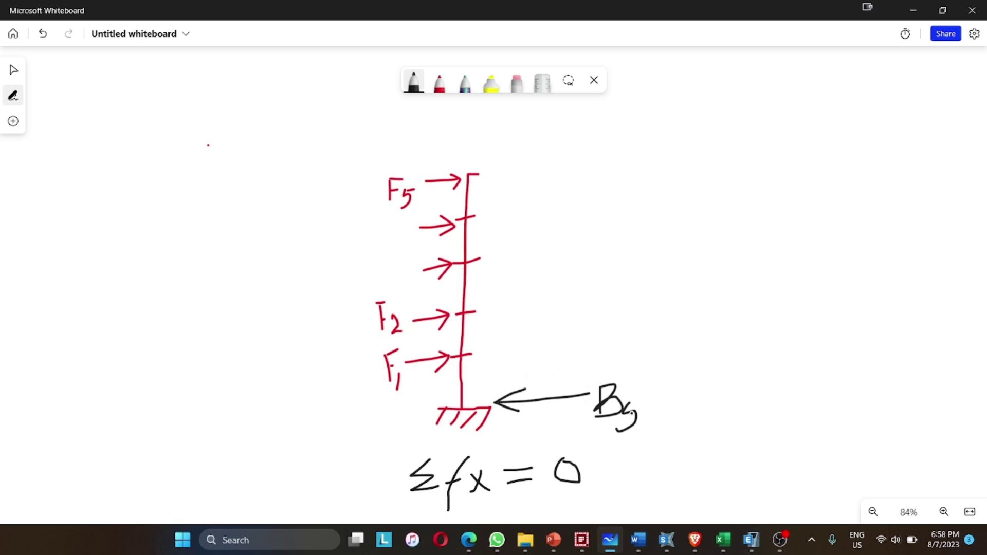
left_click_drag(631, 413, 636, 406)
mouse_move(487, 352)
left_mouse_down()
mouse_move(521, 344)
mouse_move(486, 354)
mouse_move(505, 358)
left_mouse_up()
Switch to Excel's Seismic Responses(X-DIR) sheet and check the story 0 manual shear formula (D207) against the Manual lateral forces O215:O227.
left_click(723, 540)
left_click(279, 500)
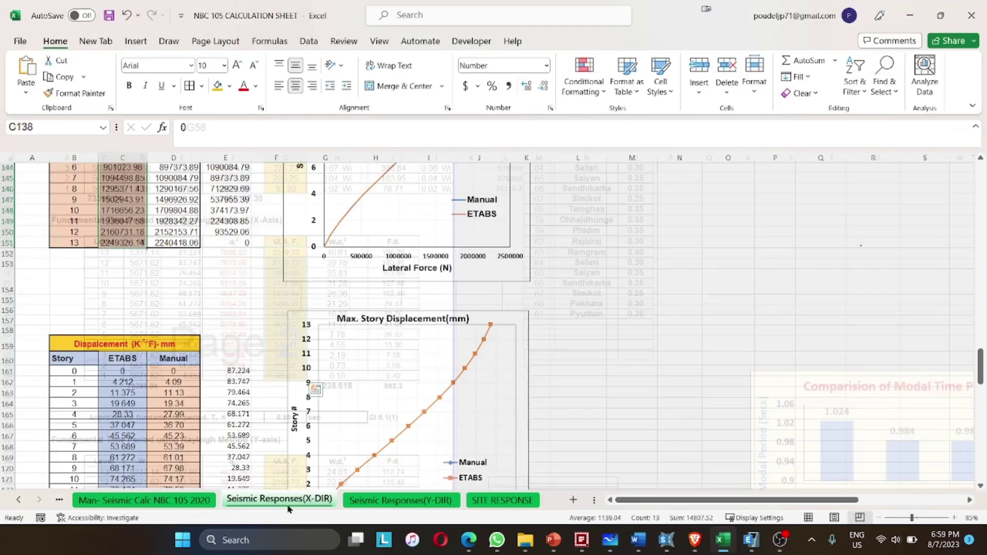
scroll(166, 270, "down", 10)
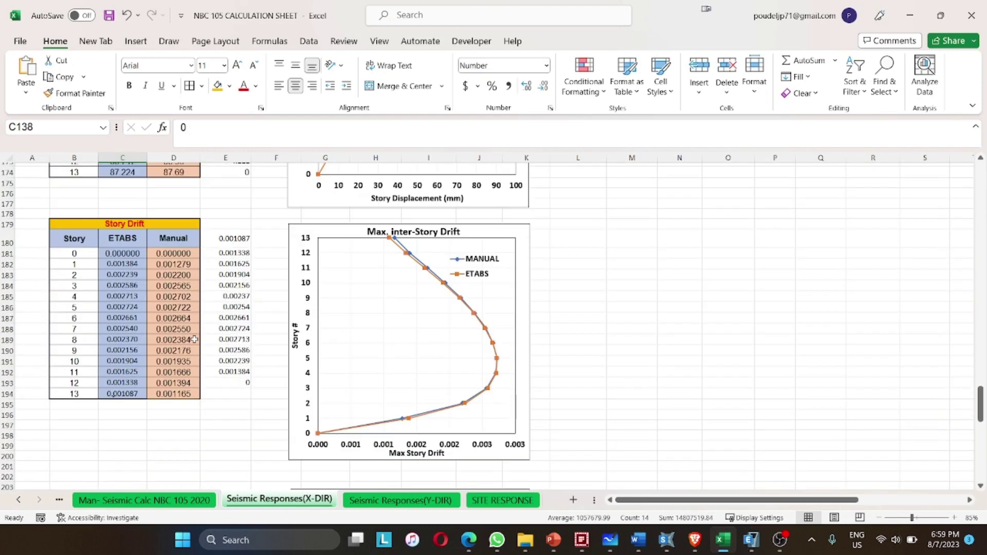
scroll(194, 340, "down", 7)
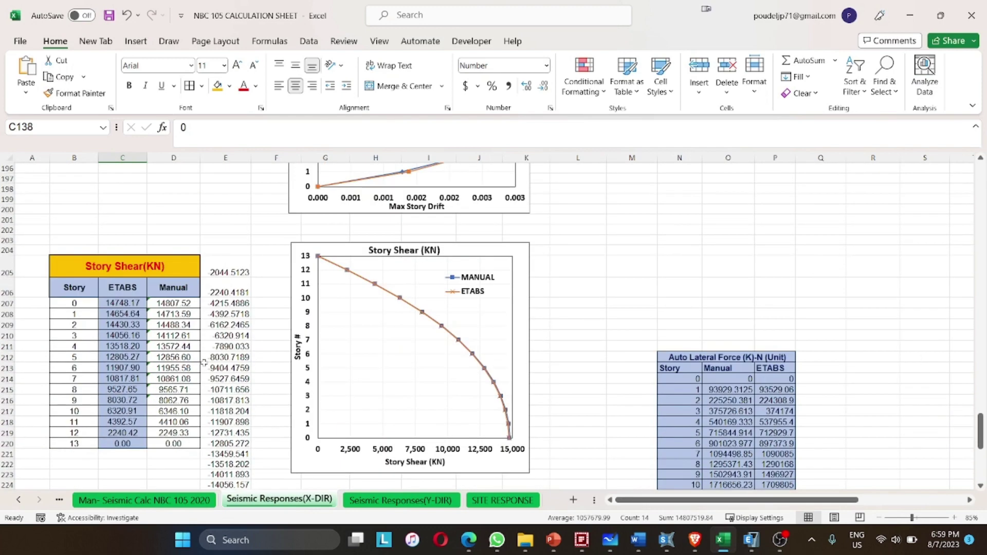
scroll(204, 362, "down", 2)
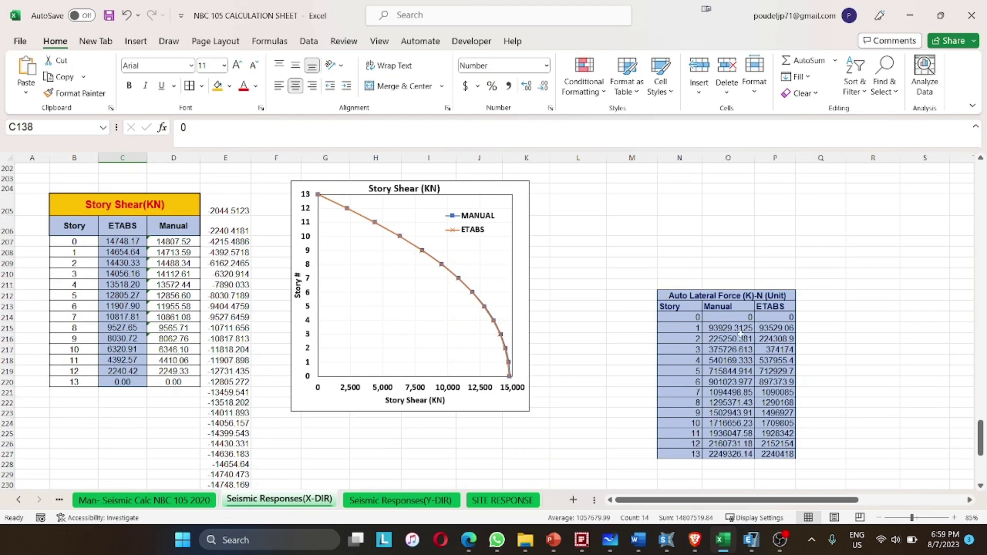
left_click(169, 240)
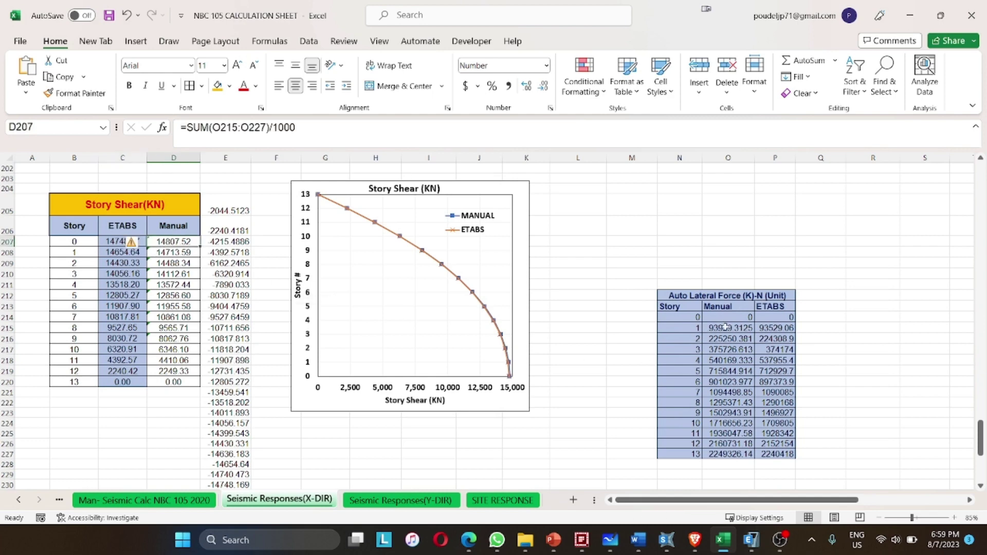
left_click_drag(726, 327, 729, 453)
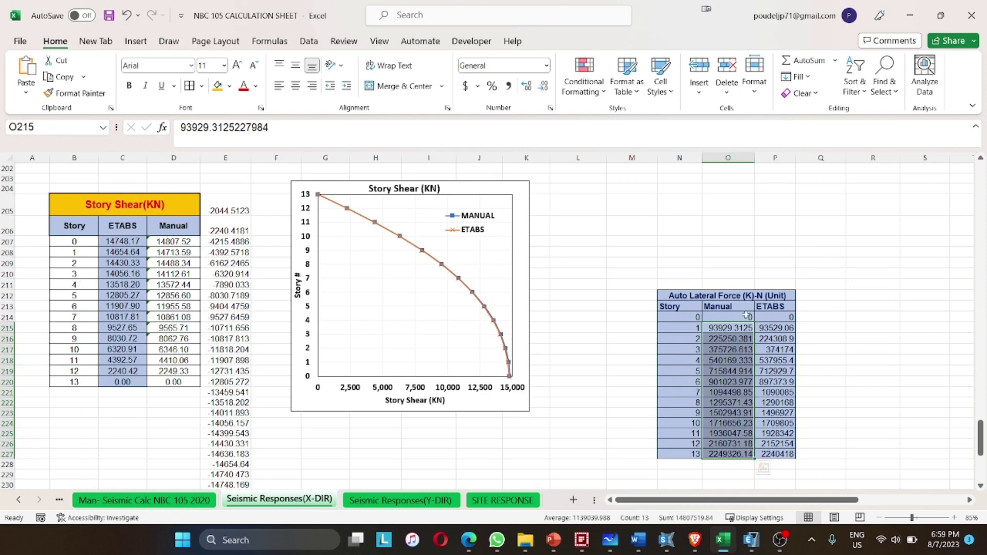
left_click(186, 242)
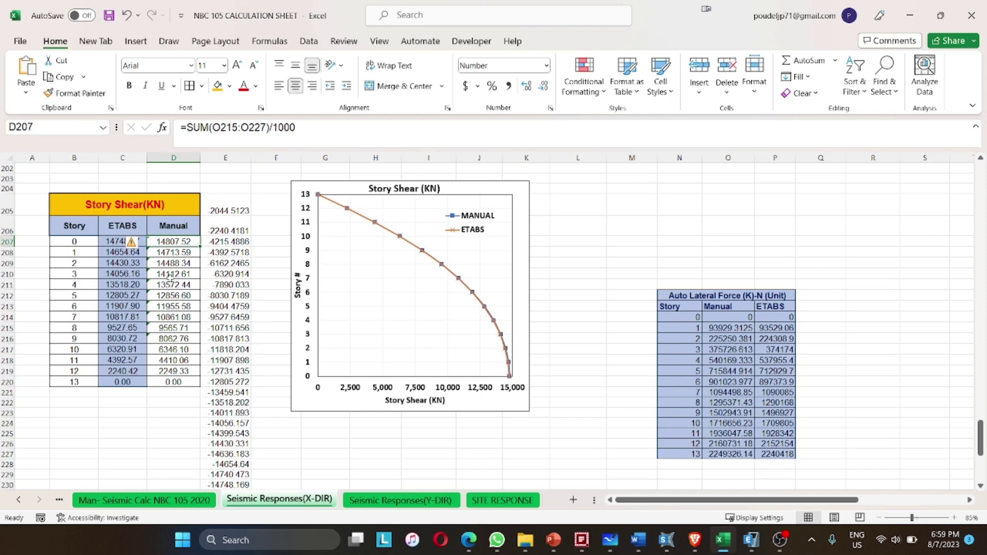
Check the story 1 manual shear formula (D208) against forces O216:O227, and select forces O221:O227 for the shear at story 6.
left_click(183, 253)
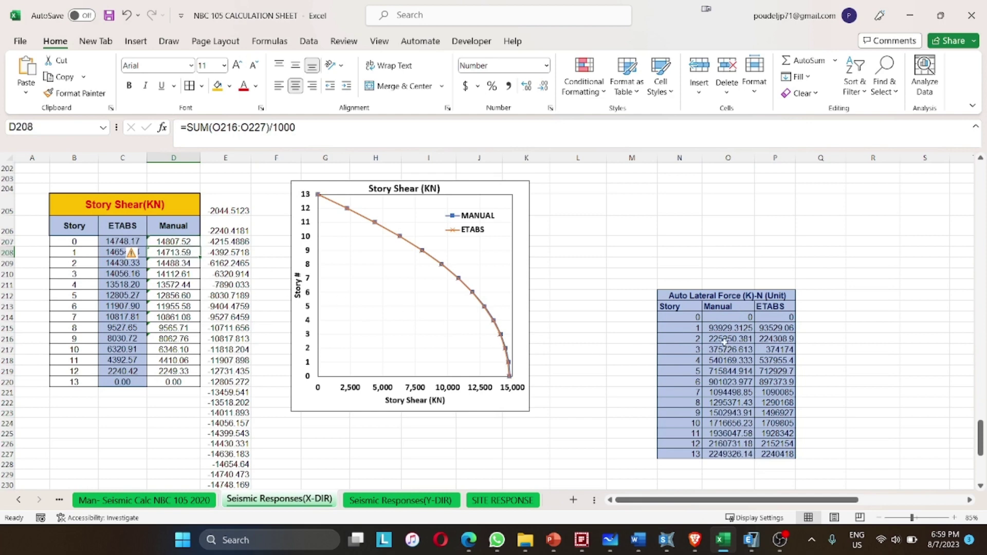
left_click_drag(725, 342, 728, 448)
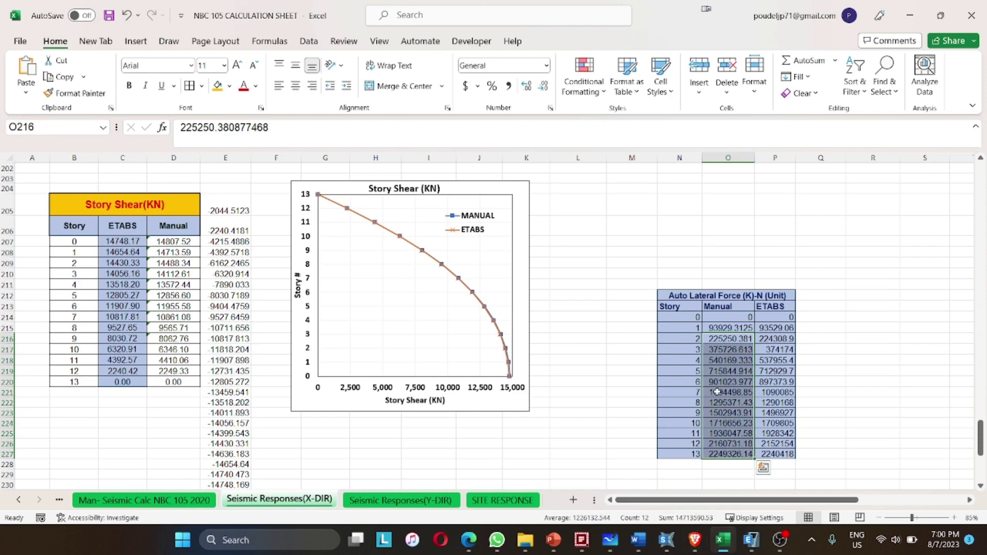
left_click_drag(717, 392, 721, 451)
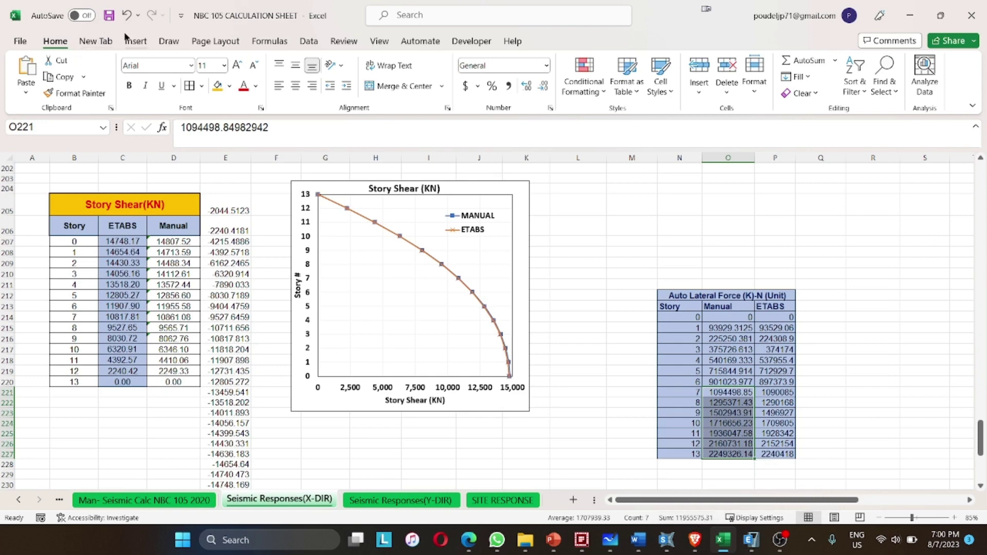
Write the story shear formula SSi = Σ Fi, summed from i = i+1 to n, in red ink beside the whiteboard stick model.
left_click(169, 41)
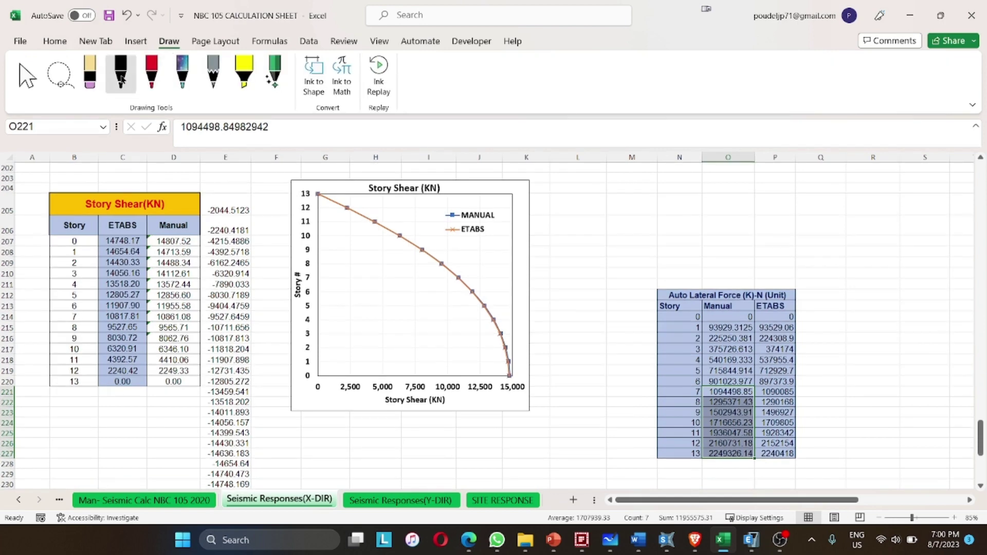
mouse_move(773, 208)
left_mouse_down()
mouse_move(770, 236)
mouse_move(797, 253)
left_mouse_up()
left_click_drag(800, 219, 836, 228)
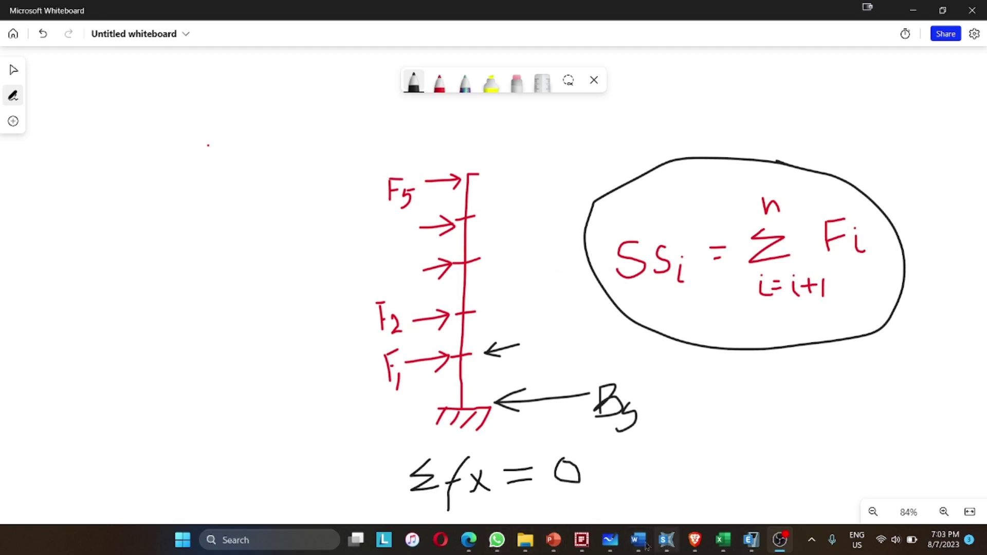
Return to Excel, leave inking mode, and select the ETABS story shears C207:C220 to compare them with the Story Shear chart.
left_click(723, 540)
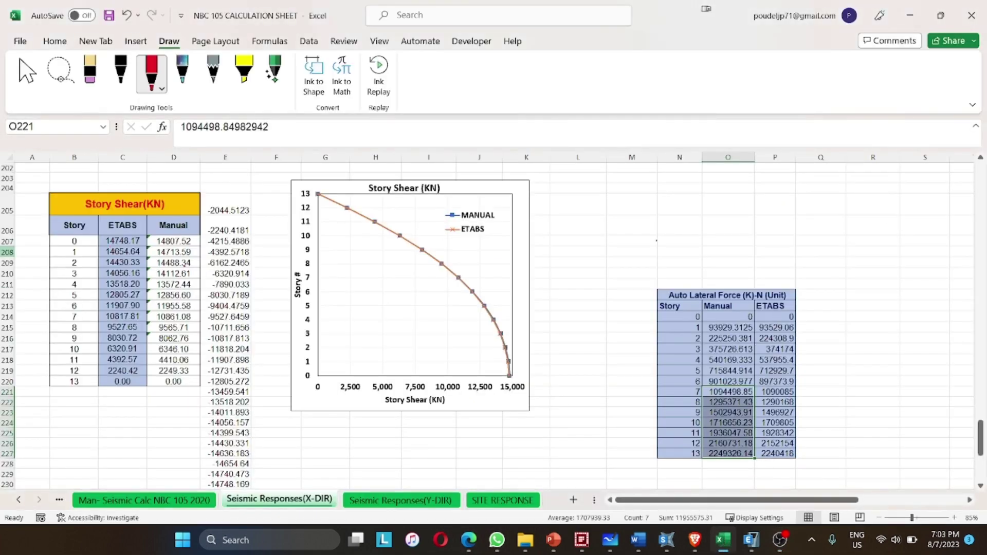
left_click(28, 72)
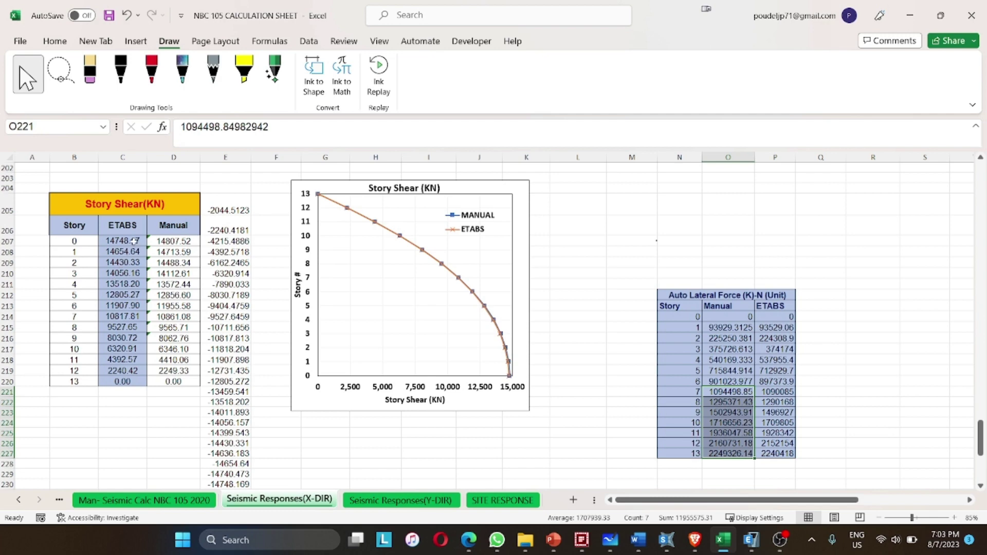
left_click_drag(132, 242, 130, 381)
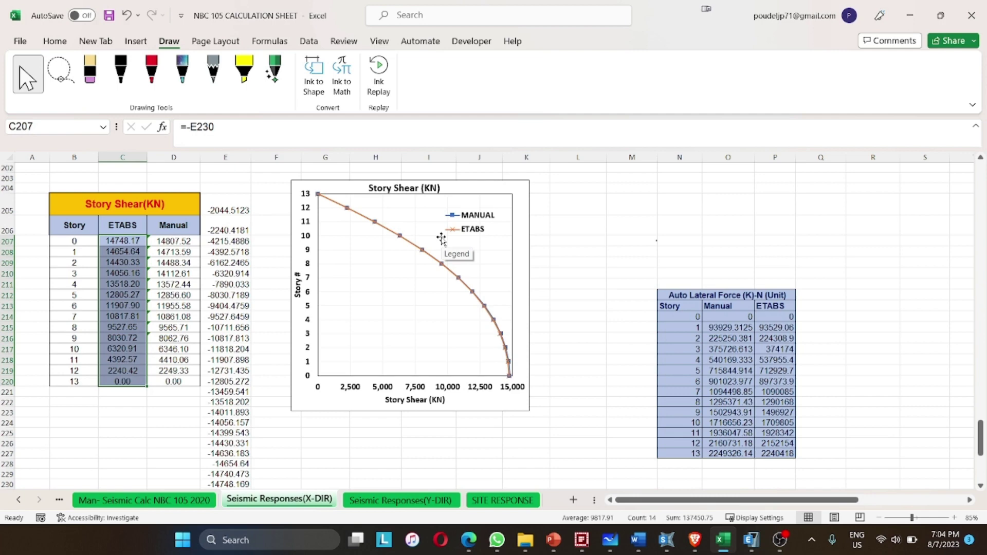
mouse_move(462, 304)
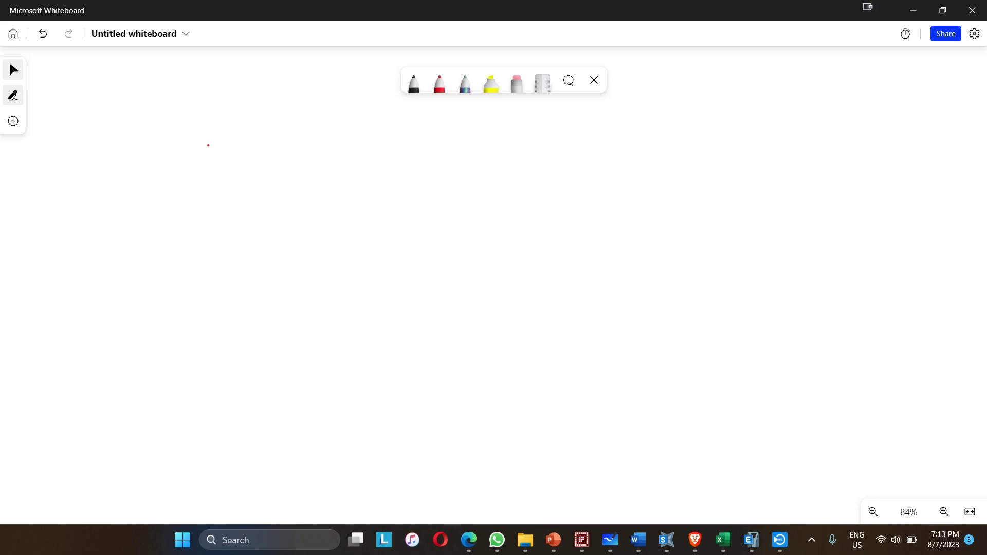
On the cleared whiteboard, draw a red vertical stick model with a hatched fixed base and force arrows at its two uppermost levels.
left_click(439, 83)
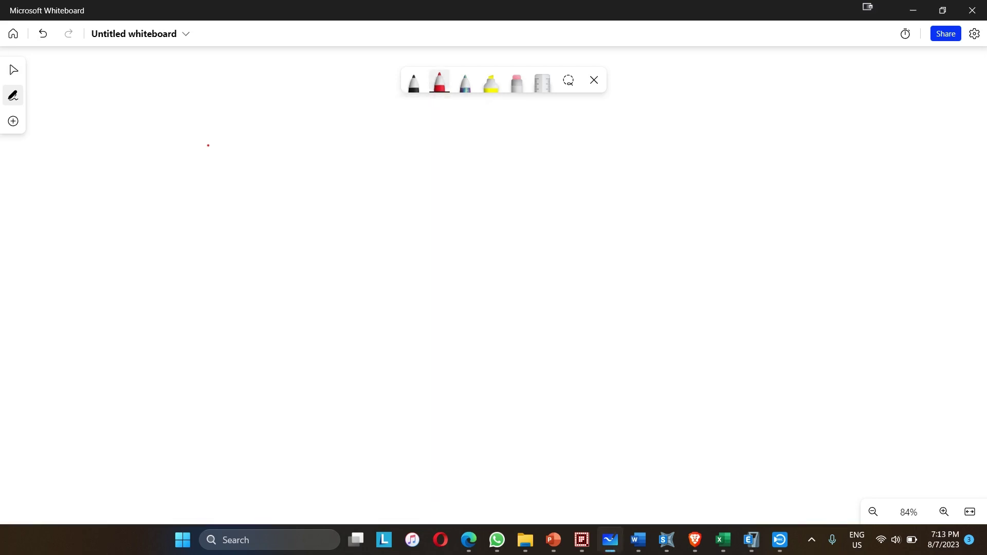
mouse_move(483, 145)
left_mouse_down()
mouse_move(478, 462)
mouse_move(503, 461)
mouse_move(494, 476)
mouse_move(457, 477)
left_mouse_up()
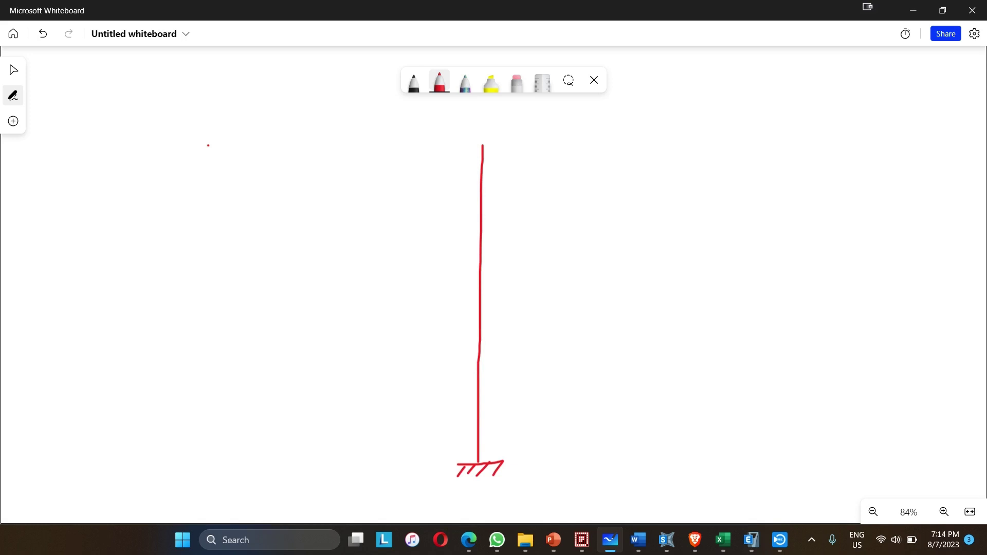
mouse_move(425, 152)
left_mouse_down()
mouse_move(478, 150)
mouse_move(460, 170)
left_mouse_up()
mouse_move(421, 202)
left_mouse_down()
mouse_move(483, 203)
mouse_move(465, 210)
left_mouse_up()
Mark the six lower story levels with short red ticks across the stick model and number the lowest two 1 and 2.
left_click_drag(455, 243, 498, 240)
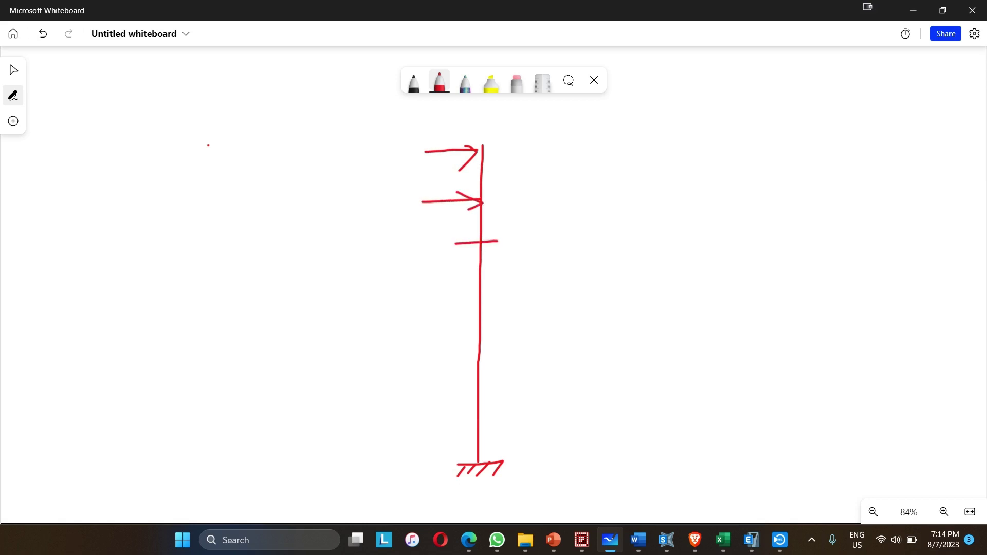
left_click_drag(463, 289, 493, 286)
left_click_drag(453, 328, 492, 324)
left_click_drag(460, 367, 491, 367)
mouse_move(464, 405)
left_mouse_down()
mouse_move(490, 404)
mouse_move(476, 429)
mouse_move(492, 429)
mouse_move(451, 440)
mouse_move(451, 403)
mouse_move(458, 412)
left_mouse_up()
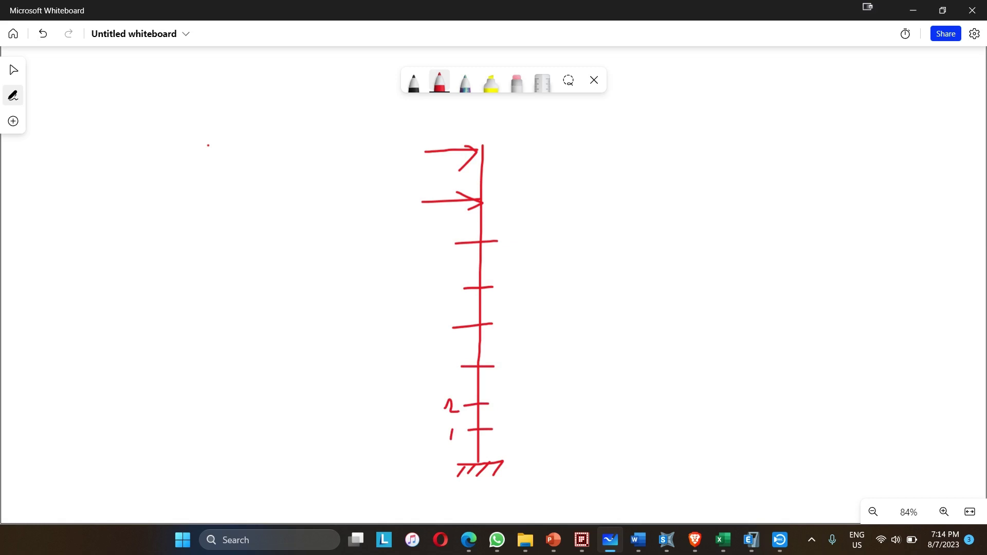
Number the remaining levels 3 to 8 in red, then extend the stick model past a dotted gap to a top level labelled 13.
mouse_move(441, 360)
left_mouse_down()
mouse_move(450, 364)
mouse_move(444, 377)
left_mouse_up()
left_click_drag(441, 323, 445, 344)
left_click_drag(446, 286, 442, 306)
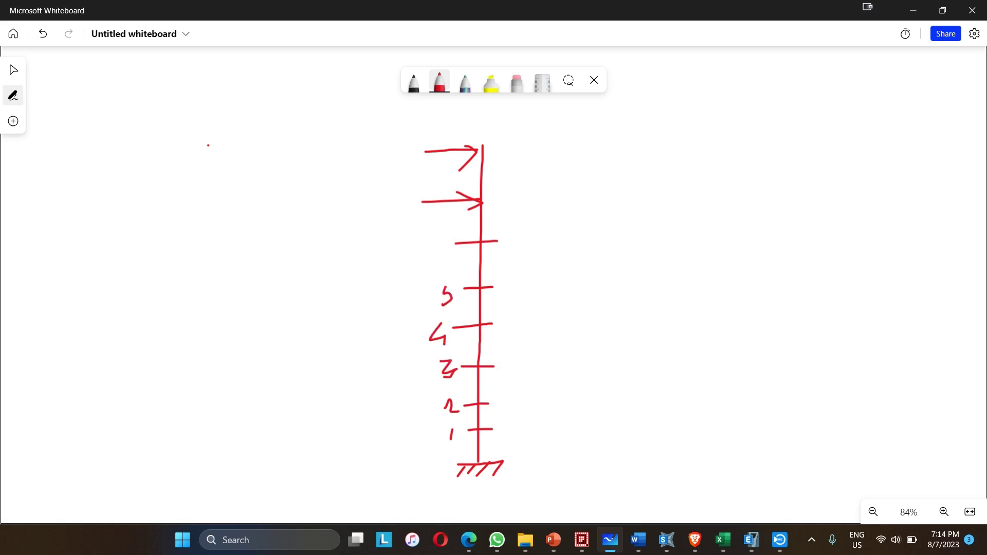
left_click_drag(449, 240, 441, 251)
mouse_move(406, 197)
left_mouse_down()
mouse_move(421, 195)
mouse_move(406, 223)
left_mouse_up()
left_click_drag(413, 157, 414, 163)
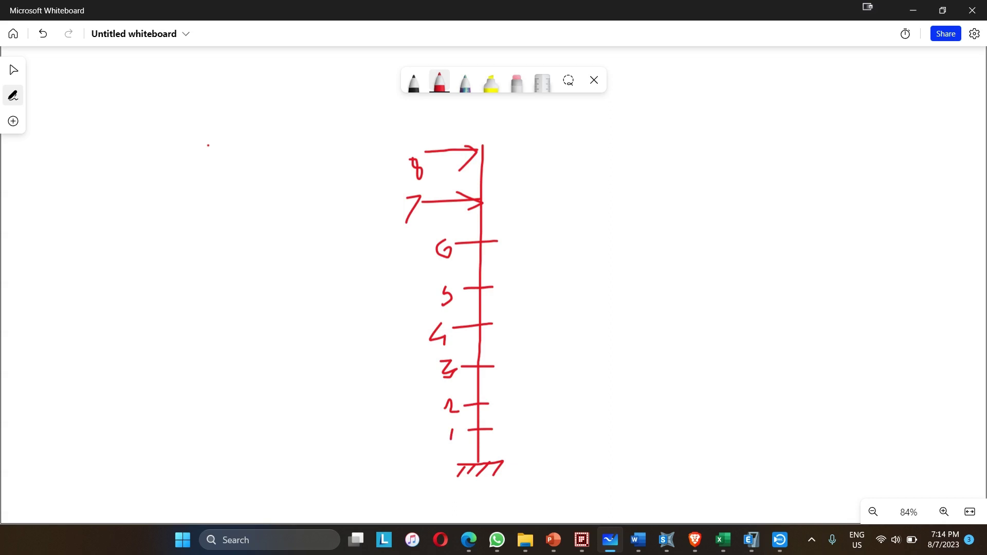
mouse_move(419, 109)
left_mouse_down()
mouse_move(414, 133)
mouse_move(439, 118)
mouse_move(426, 129)
left_mouse_up()
left_click(426, 147)
mouse_move(452, 118)
left_mouse_down()
mouse_move(484, 115)
mouse_move(483, 151)
left_mouse_up()
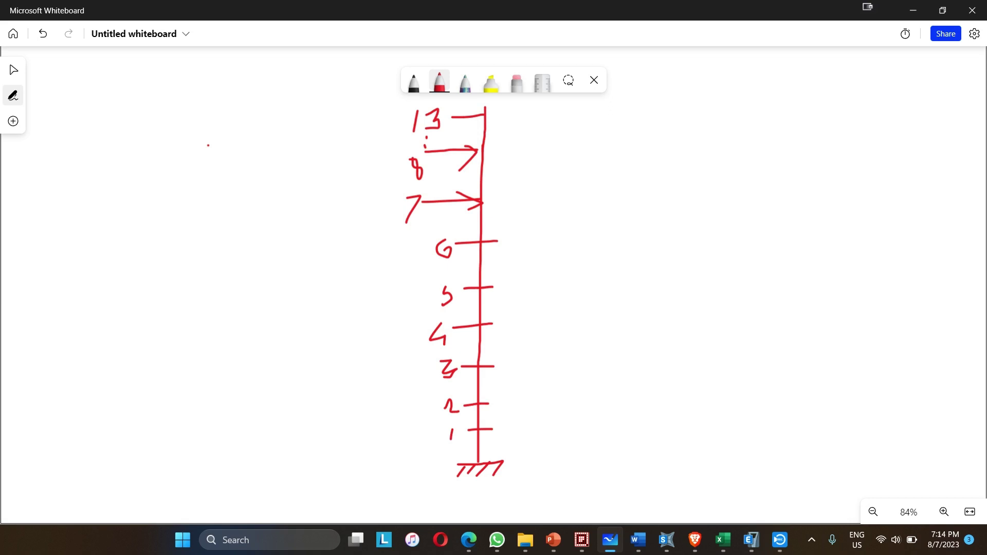
Draw a black horizontal reaction arrow pointing at the fixed base and a curved black moment arrow around the base.
left_click_drag(517, 471, 595, 463)
left_click(413, 82)
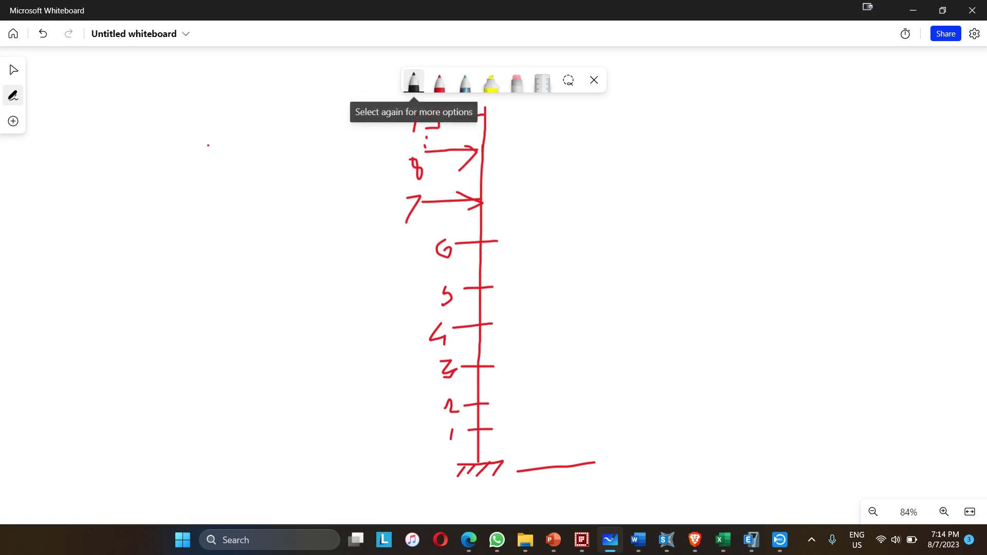
mouse_move(526, 456)
left_mouse_down()
mouse_move(518, 475)
mouse_move(554, 485)
mouse_move(601, 470)
mouse_move(572, 471)
left_mouse_up()
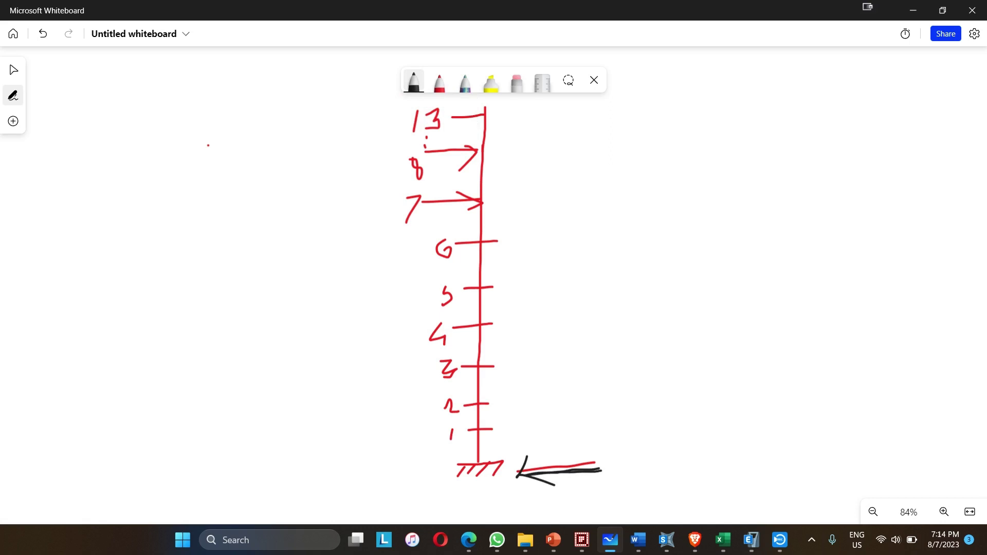
mouse_move(510, 500)
left_mouse_down()
mouse_move(489, 501)
mouse_move(432, 455)
mouse_move(436, 448)
mouse_move(426, 461)
mouse_move(441, 457)
left_mouse_up()
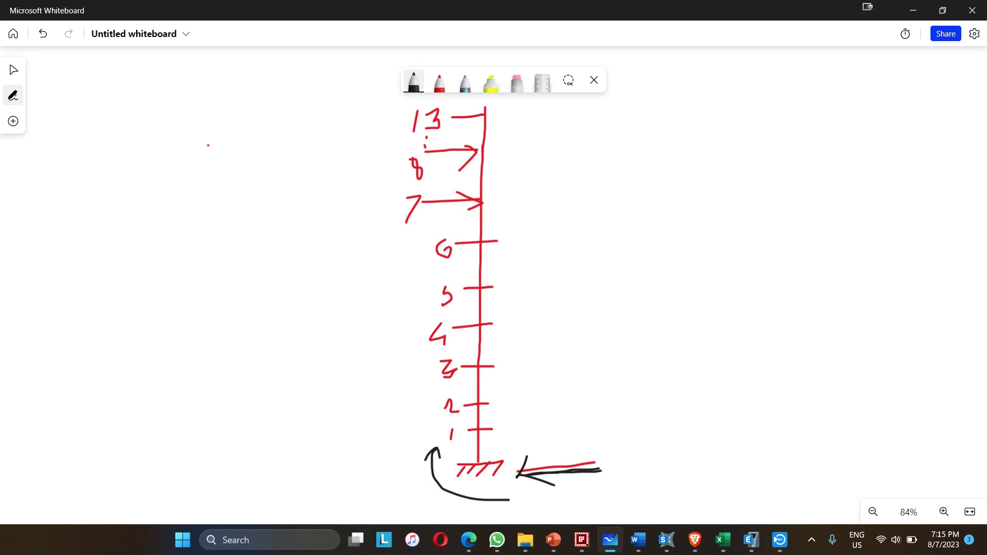
Write the overturning moment formula M01 = Σ Fi × hi, summed from i = 2 to 13, in black beside the stick model.
mouse_move(636, 318)
left_mouse_down()
mouse_move(636, 339)
mouse_move(661, 320)
mouse_move(660, 350)
mouse_move(679, 357)
mouse_move(682, 339)
mouse_move(696, 352)
mouse_move(691, 363)
left_mouse_up()
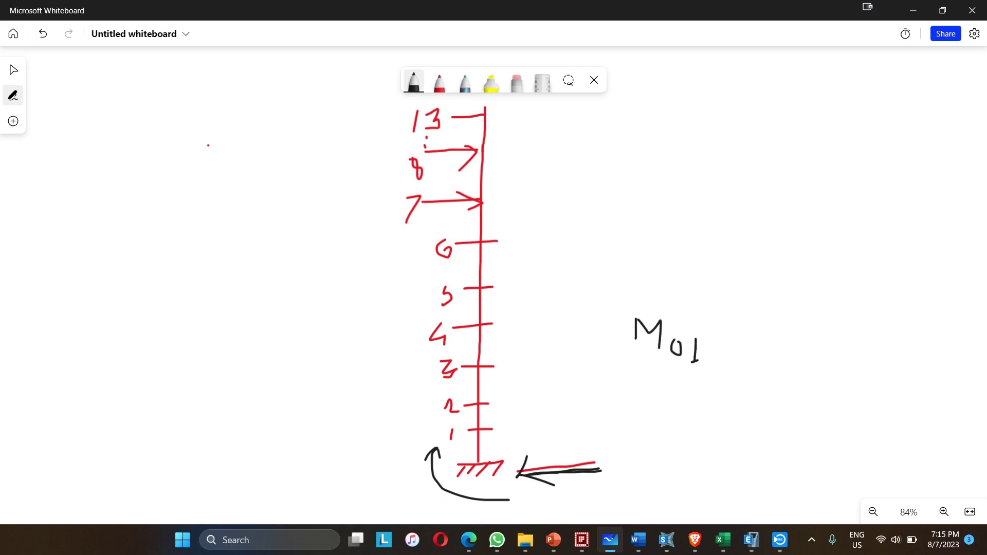
left_click_drag(706, 324, 724, 323)
left_click_drag(705, 335, 726, 334)
mouse_move(779, 308)
left_mouse_down()
mouse_move(801, 322)
mouse_move(809, 344)
mouse_move(772, 373)
mouse_move(803, 379)
mouse_move(812, 365)
mouse_move(811, 383)
mouse_move(823, 381)
left_mouse_up()
mouse_move(760, 282)
left_mouse_down()
mouse_move(760, 301)
mouse_move(775, 291)
mouse_move(767, 305)
left_mouse_up()
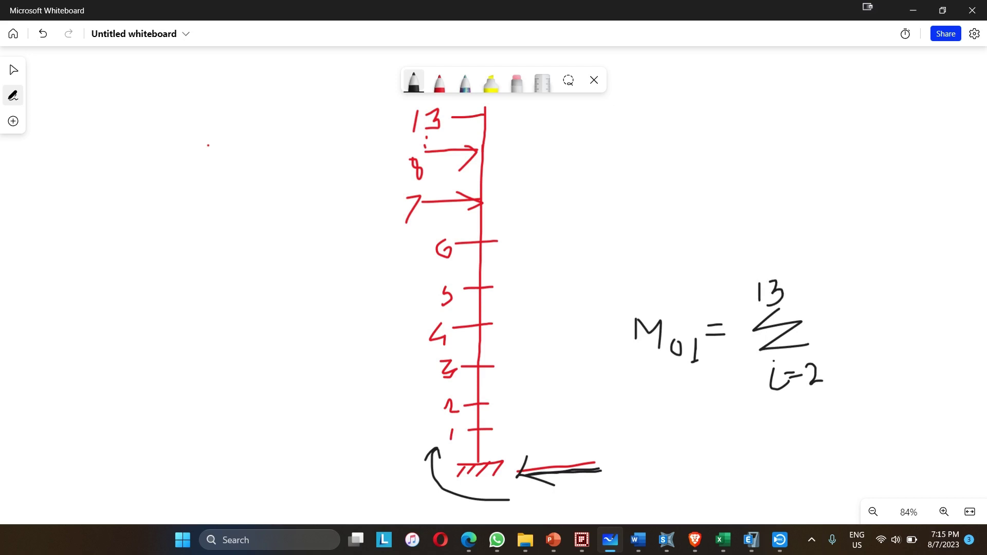
mouse_move(826, 316)
left_mouse_down()
mouse_move(826, 339)
mouse_move(836, 312)
mouse_move(852, 339)
mouse_move(881, 337)
left_mouse_up()
left_click_drag(880, 324, 902, 339)
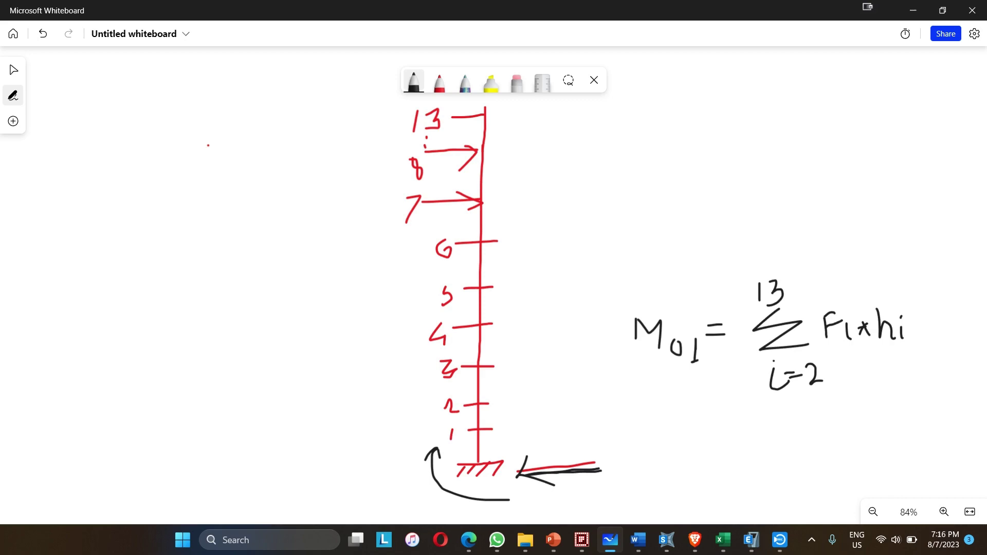
Draw black height dimension lines from the base to levels 1 through 5 with extension lines to each level, labelling the tallest h5.
left_click_drag(516, 459, 516, 419)
left_click_drag(534, 465, 533, 399)
left_click_drag(554, 466, 557, 366)
left_click_drag(585, 463, 581, 328)
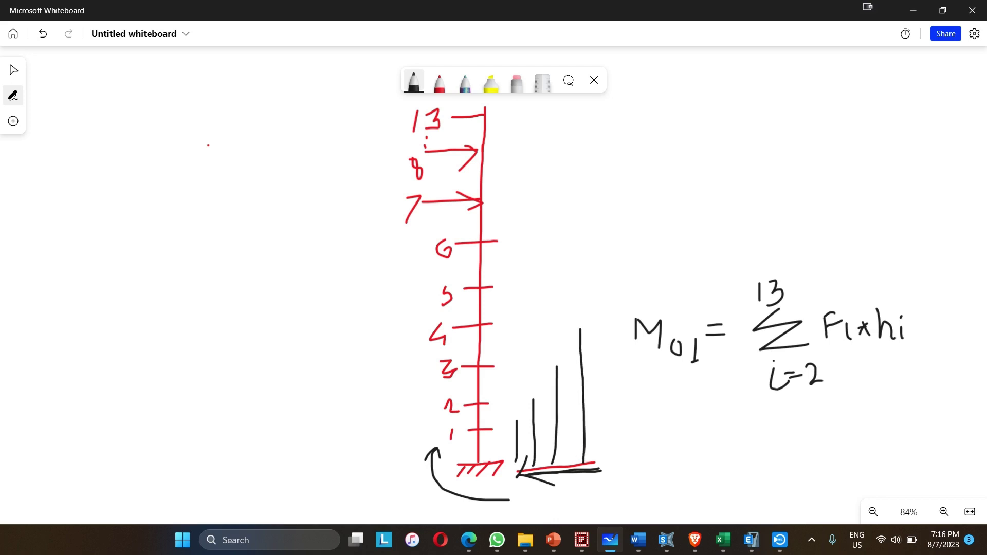
left_click_drag(598, 468, 603, 294)
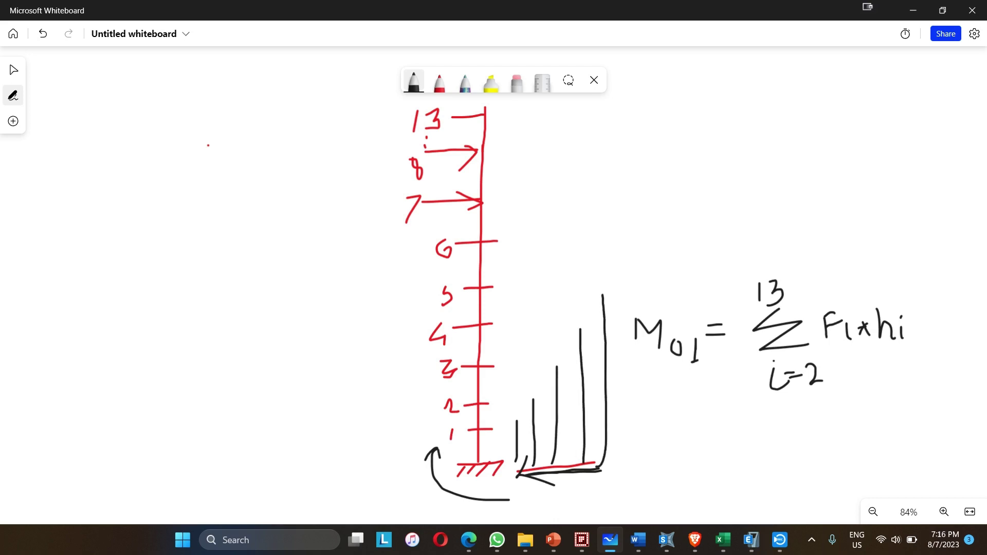
mouse_move(499, 430)
left_mouse_down()
mouse_move(524, 424)
mouse_move(537, 393)
left_mouse_up()
mouse_move(486, 361)
left_mouse_down()
mouse_move(572, 358)
mouse_move(563, 354)
left_mouse_up()
mouse_move(491, 325)
left_mouse_down()
mouse_move(593, 321)
mouse_move(579, 343)
left_mouse_up()
mouse_move(486, 290)
left_mouse_down()
mouse_move(620, 287)
mouse_move(595, 307)
left_mouse_up()
mouse_move(614, 354)
left_mouse_down()
mouse_move(615, 373)
mouse_move(634, 376)
mouse_move(654, 354)
left_mouse_up()
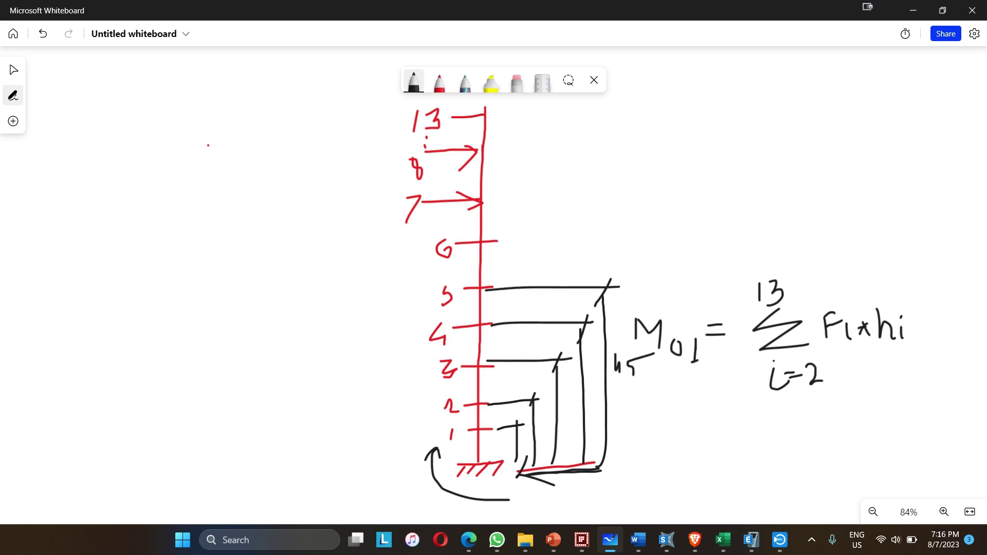
Label the level 1 height h1, extend the level 1 line across the height lines with a slash, and retrace the level 2 line.
left_click_drag(496, 442, 510, 456)
left_click_drag(498, 429, 629, 424)
left_click_drag(598, 437, 622, 419)
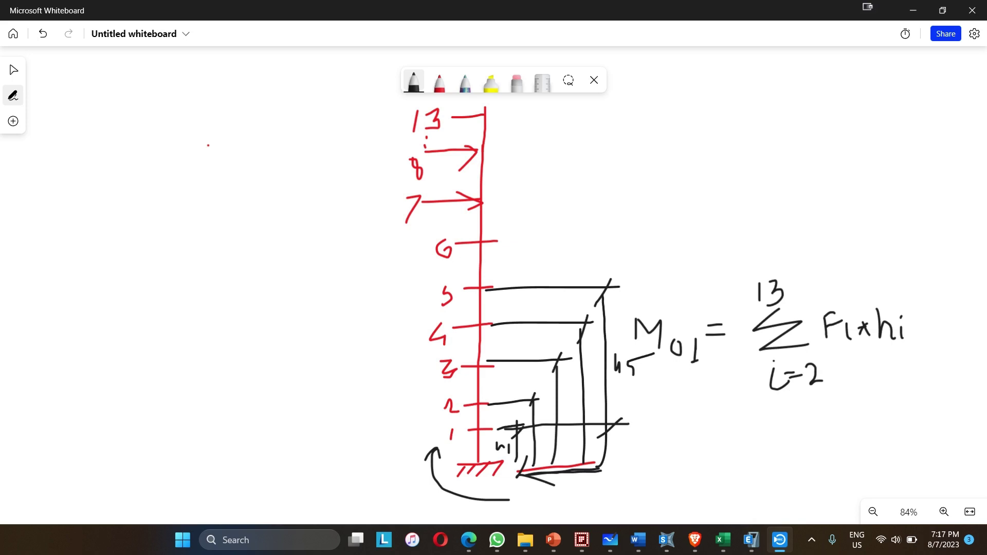
left_click_drag(483, 401, 514, 399)
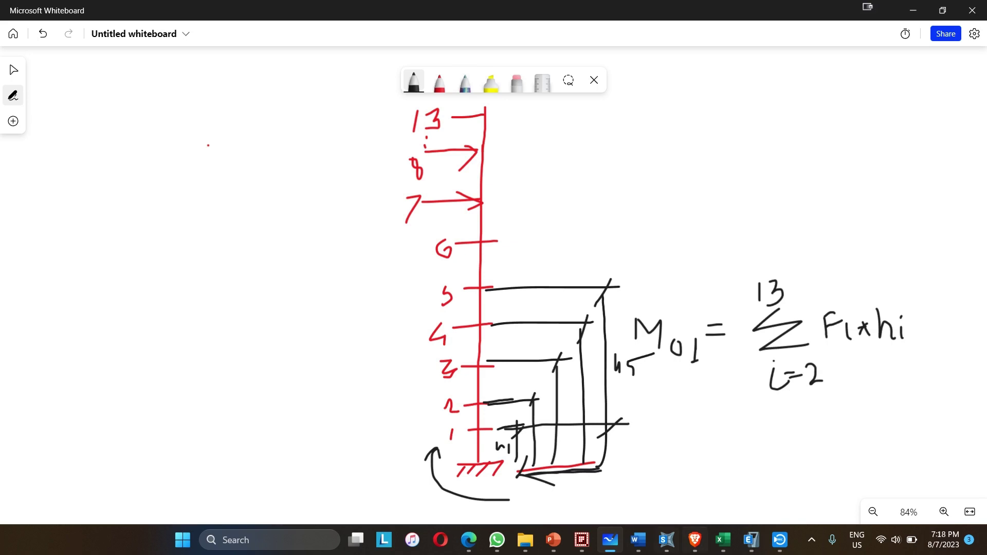
Switch to the Excel calculation sheet and examine the Story Moment table's total in F132 and the moment formula in F119.
mouse_move(722, 540)
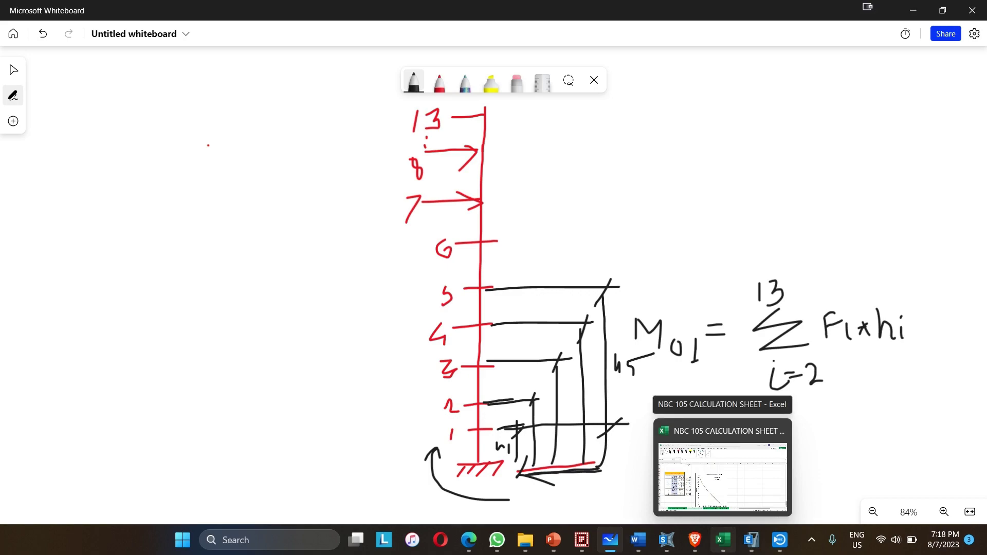
left_click(723, 476)
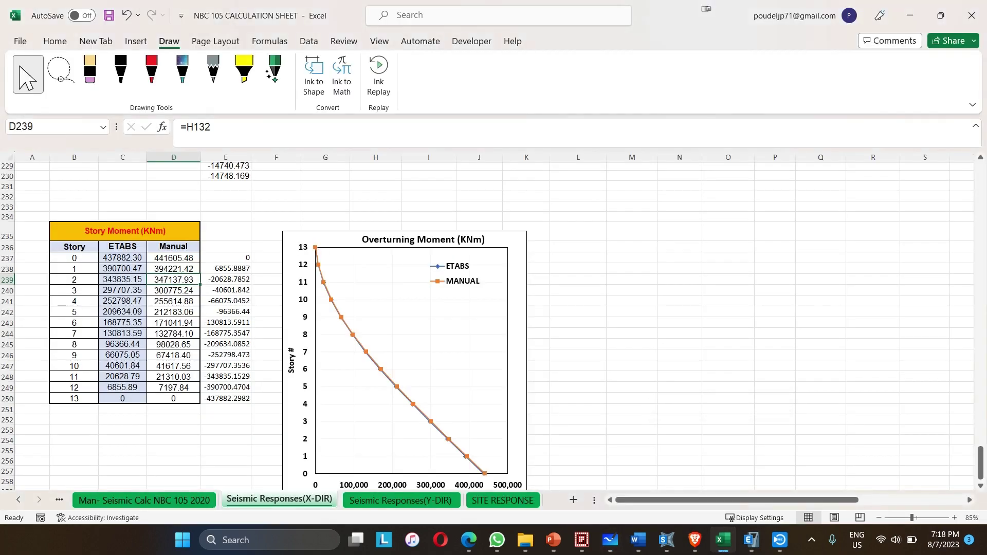
scroll(493, 324, "up", 17)
scroll(493, 324, "up", 20)
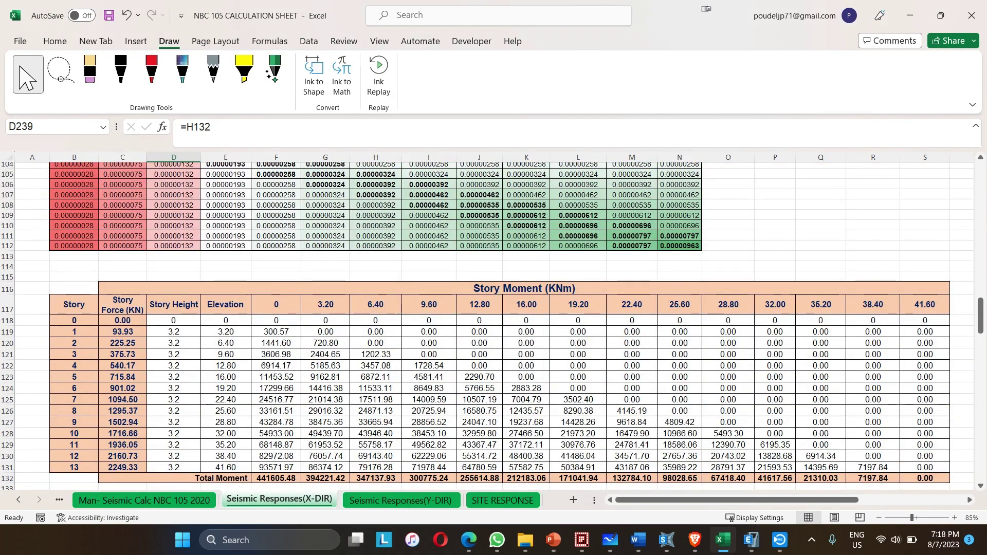
scroll(493, 324, "down", 3)
scroll(494, 323, "up", 1)
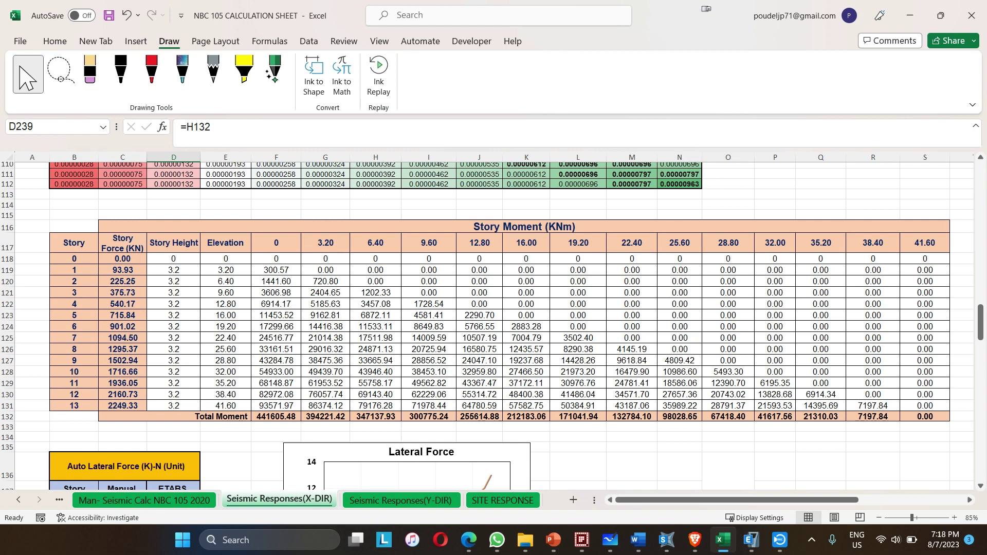
left_click(276, 417)
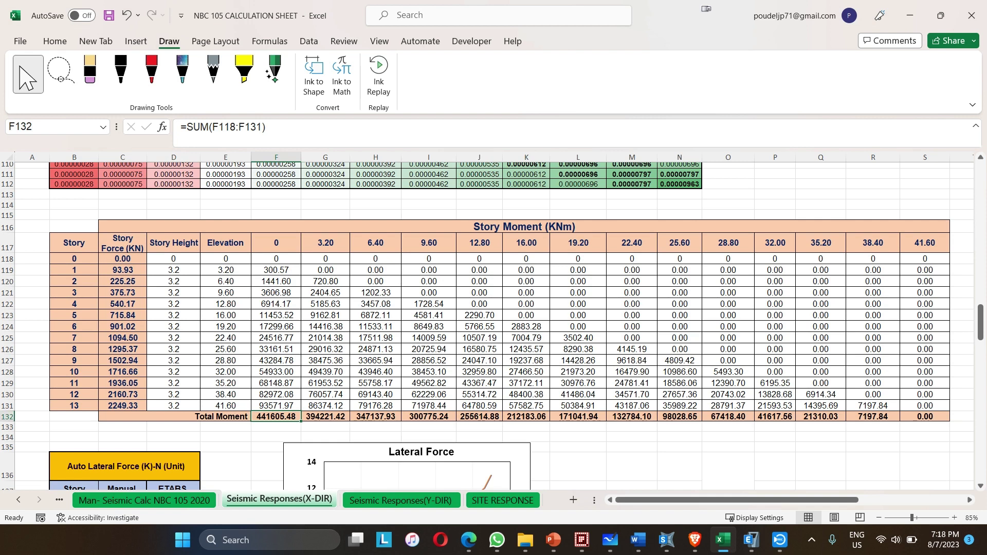
left_click(276, 270)
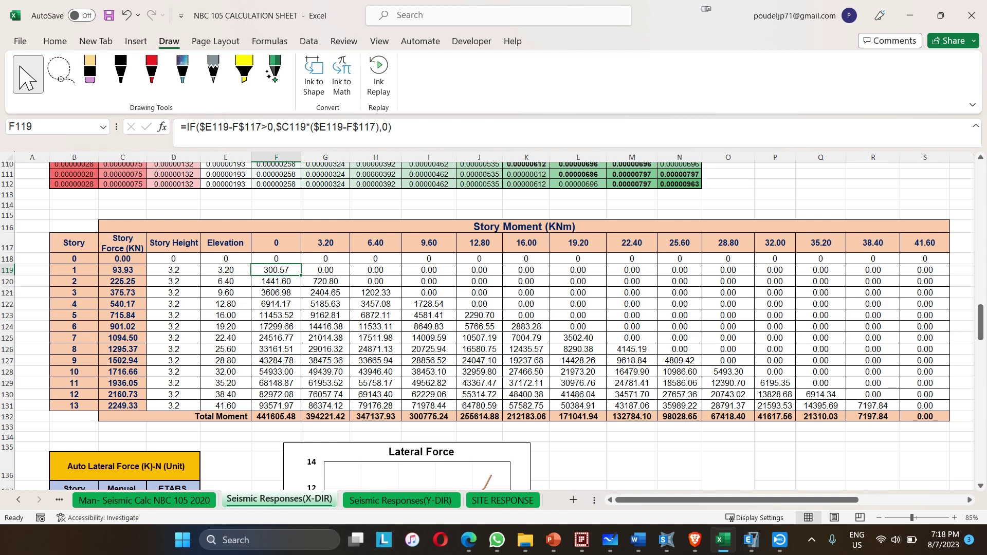
Select the Total Moment row of the Story Moment table and inspect the total formula for elevation 38.40 in R132.
left_click_drag(196, 416, 925, 416)
left_click(873, 466)
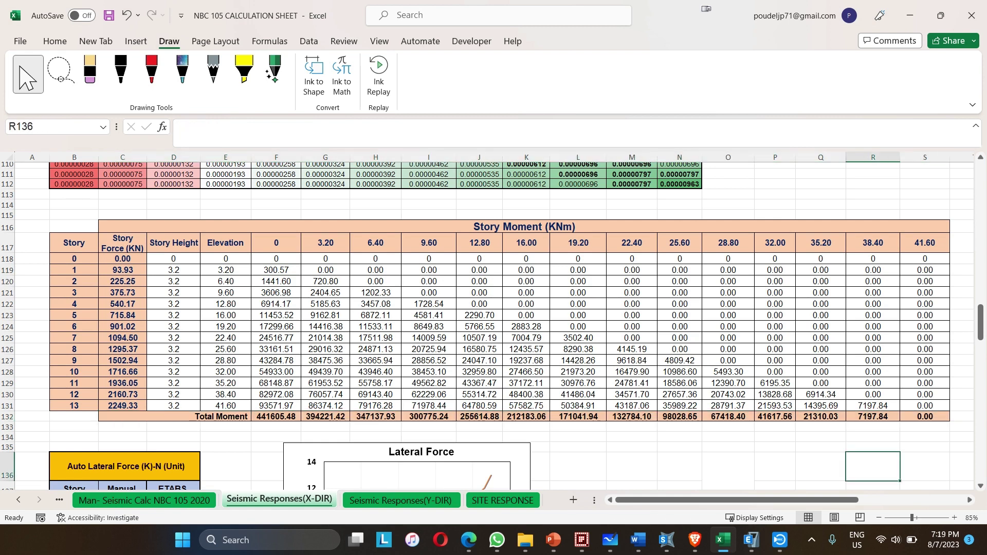
double_click(873, 416)
key("Return")
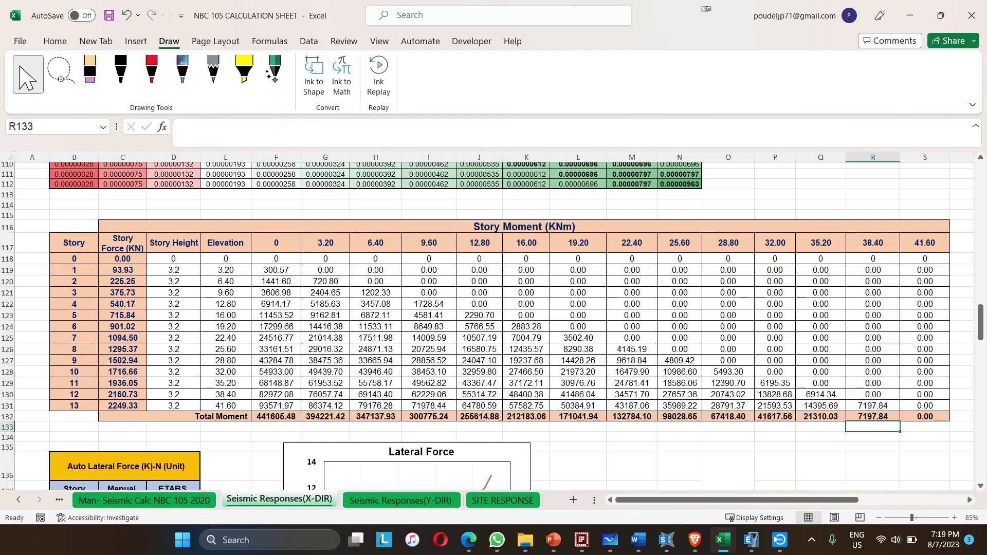
Go to the Story Moment comparison table and check the manual formula in D237 and the ETABS formula in C237.
key("Left")
key("Left")
key("ctrl+Down")
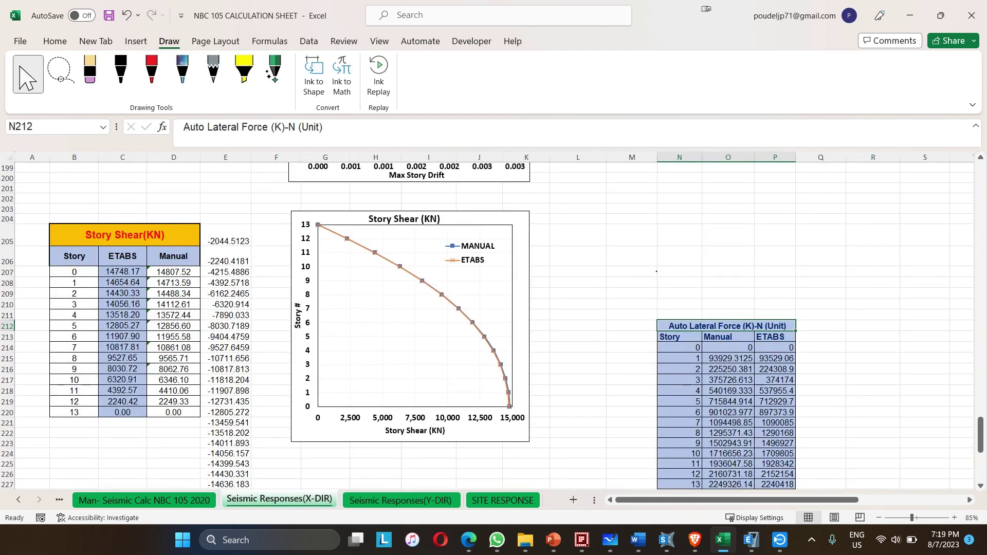
scroll(494, 326, "down", 10)
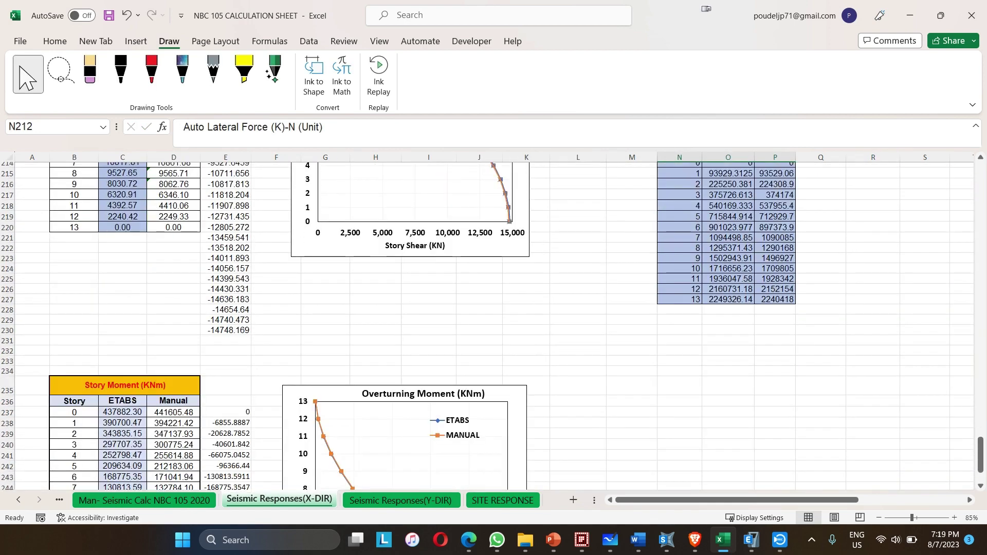
left_click(173, 258)
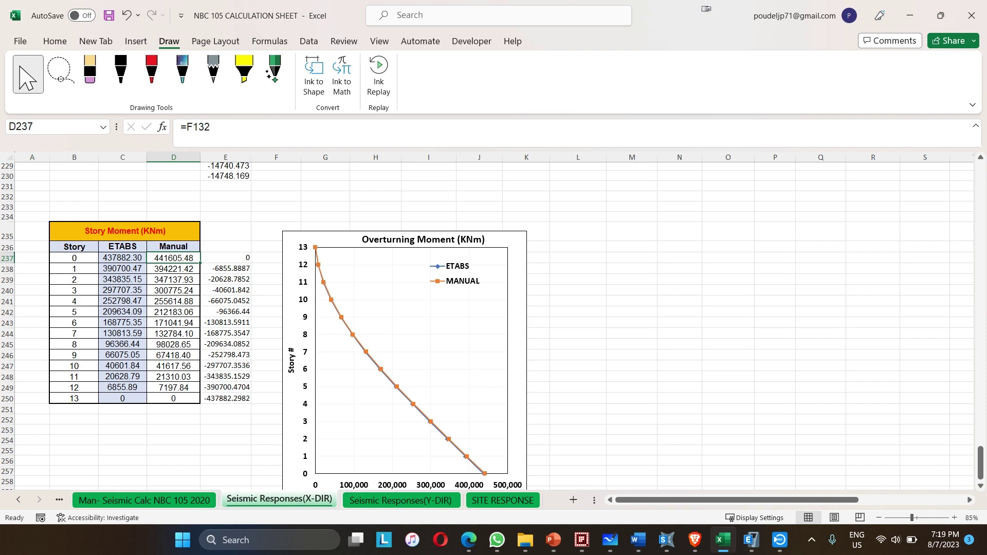
left_click(123, 258)
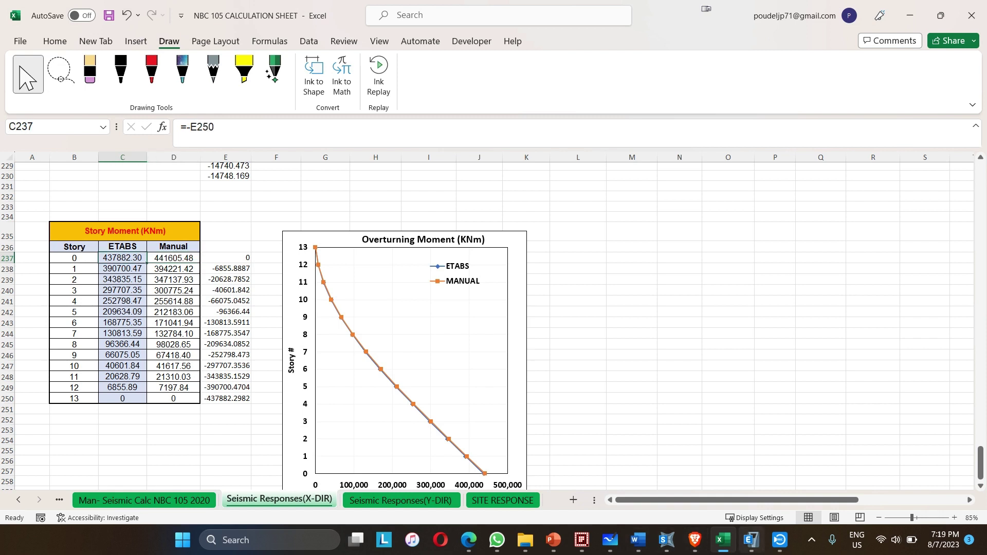
Switch to ETABS and change the story response display type to Overturning moments.
left_click(751, 540)
mouse_move(722, 540)
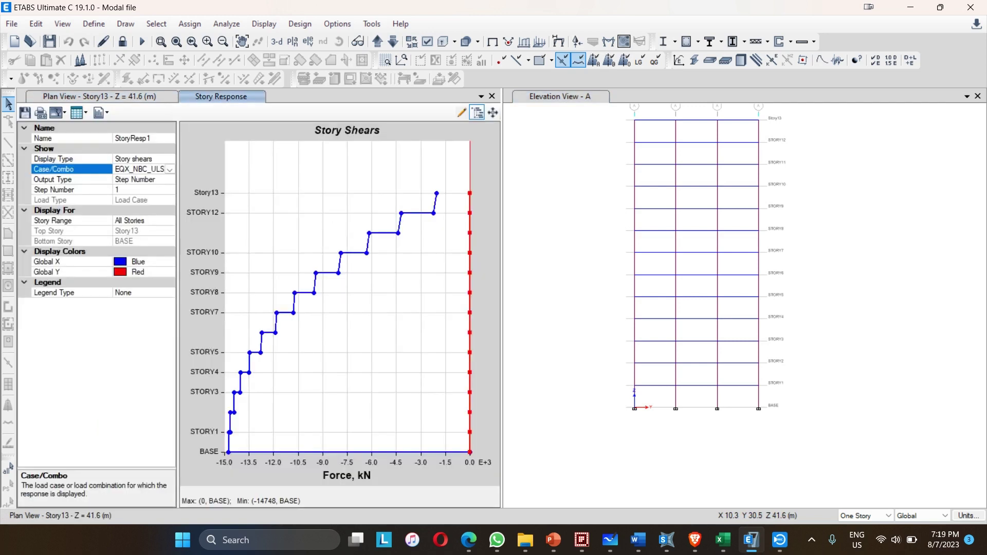
left_click(72, 159)
left_click(169, 159)
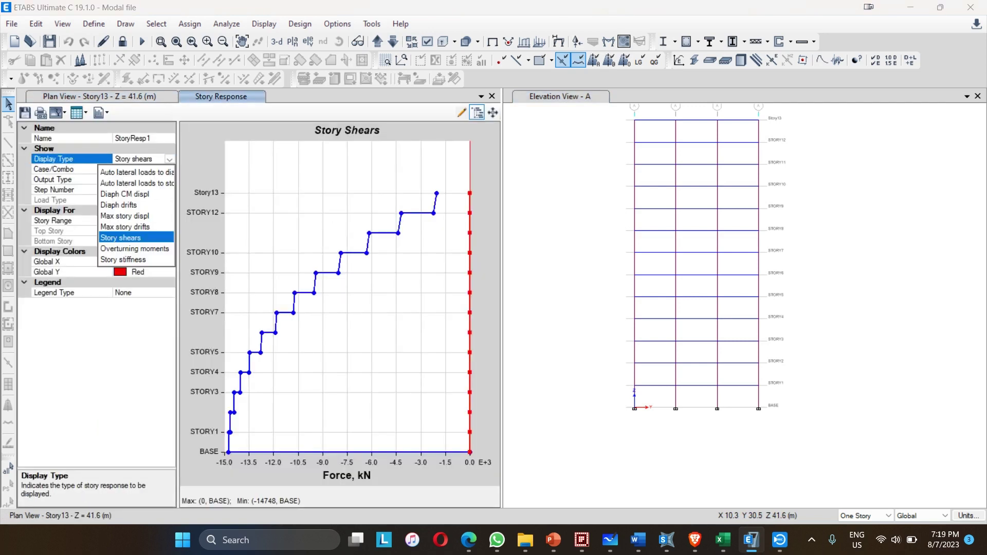
key("Return")
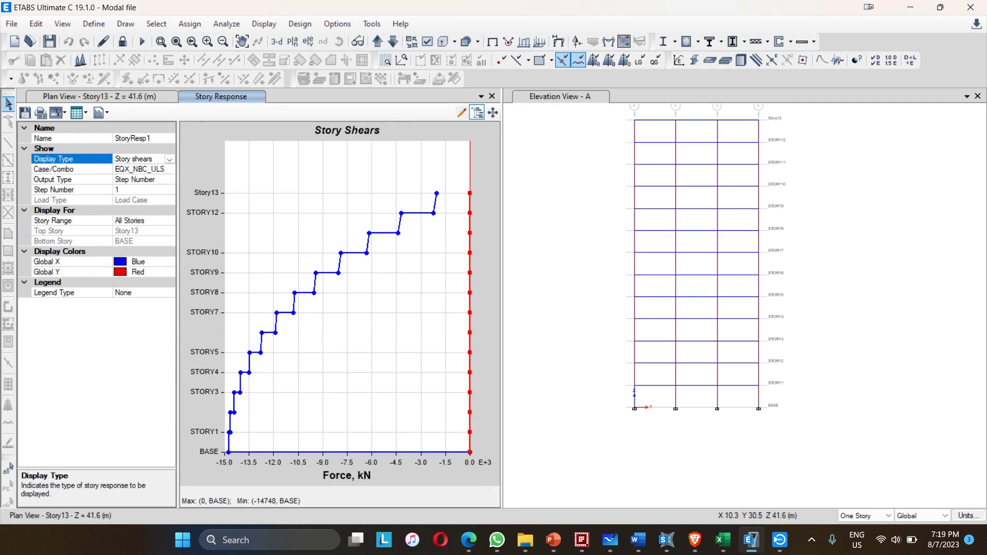
key("Down")
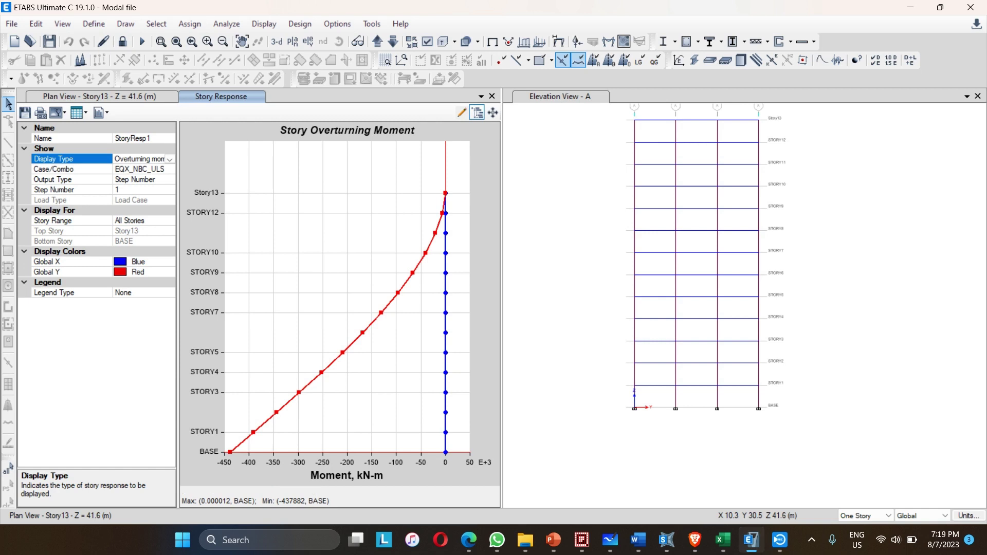
Open the story response data table and check the Y-direction overturning moments for STORY12 and Story13.
left_click(82, 113)
left_click(106, 127)
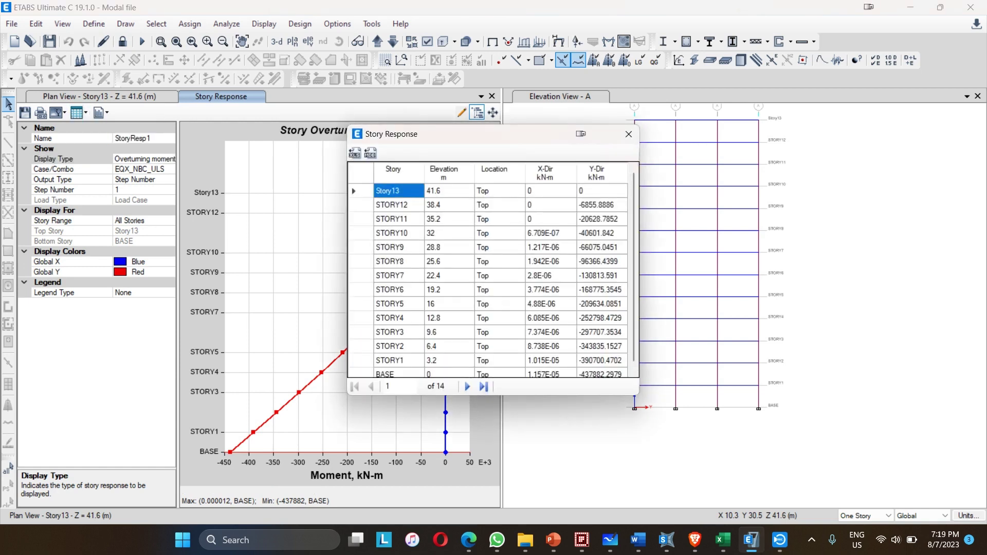
left_click(601, 204)
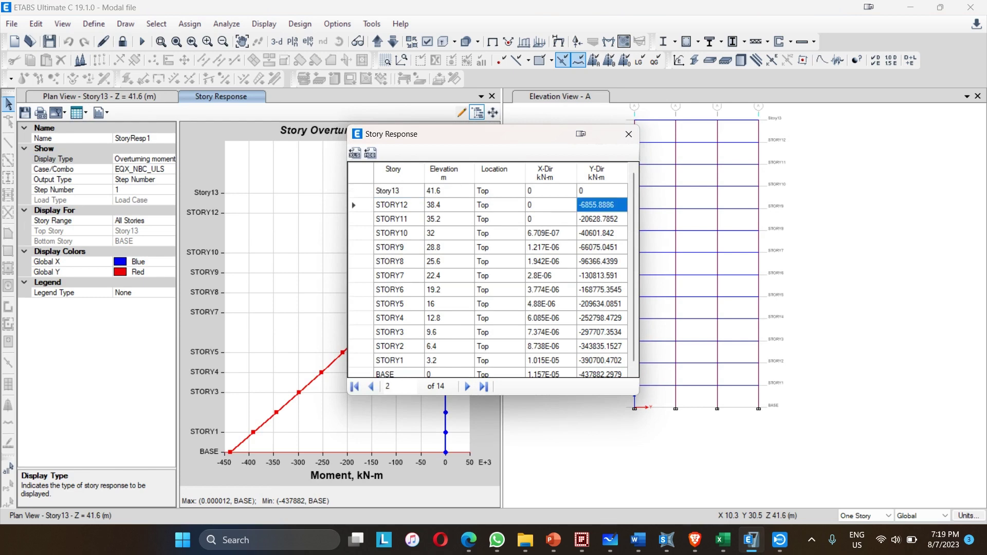
left_click(601, 191)
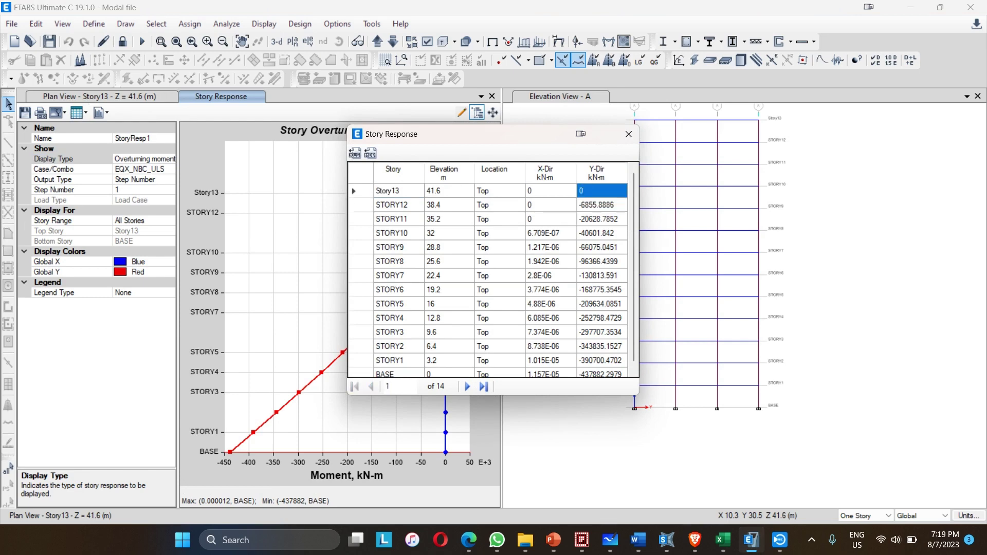
Select STORY12's Y-direction overturning moment in ETABS and compare it with the story 12 ETABS entry in C249 of the Excel sheet.
left_click(602, 204)
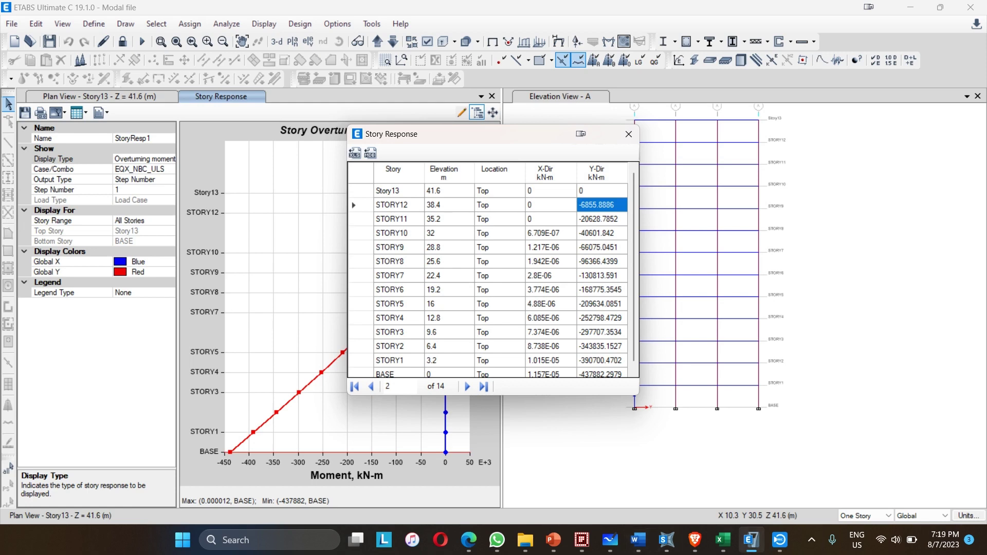
left_click(722, 540)
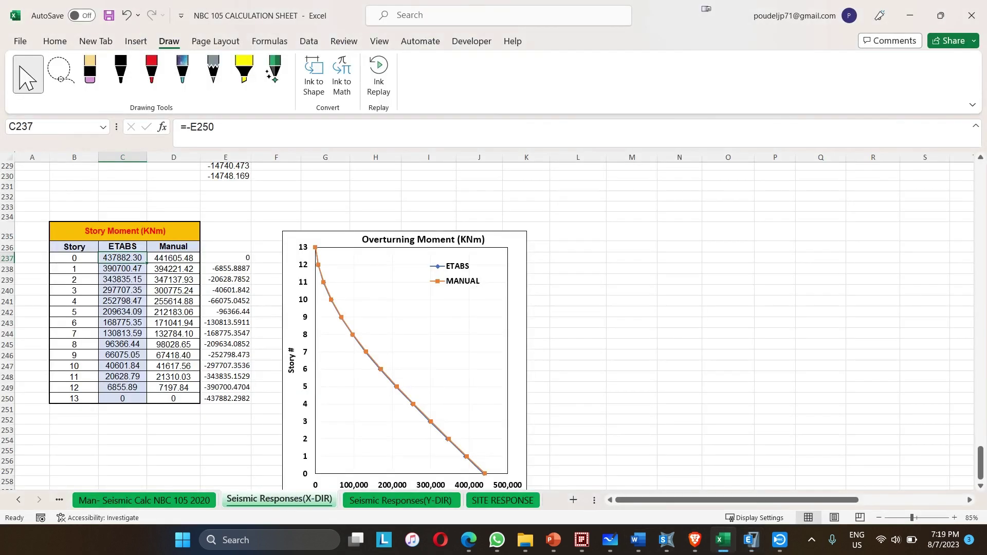
left_click(123, 388)
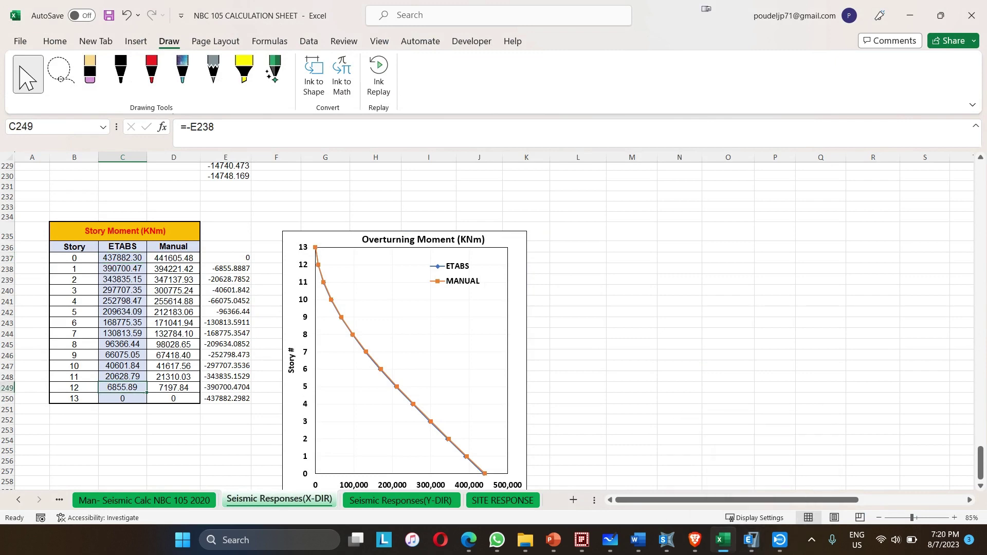
Select the story 0 moment in C237 and compare it with the BASE Y-direction overturning moment in the ETABS story response table.
left_click(122, 258)
left_click(750, 540)
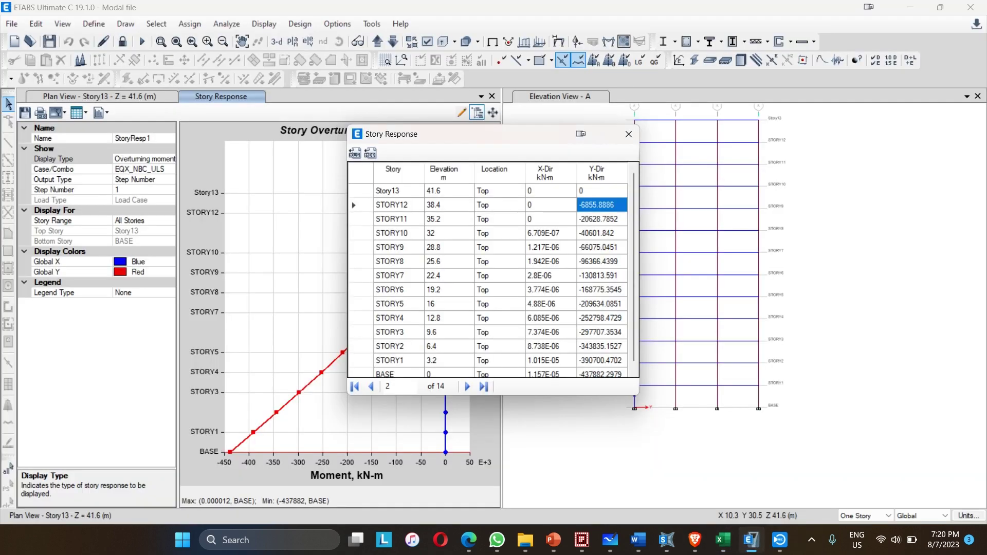
key("Down")
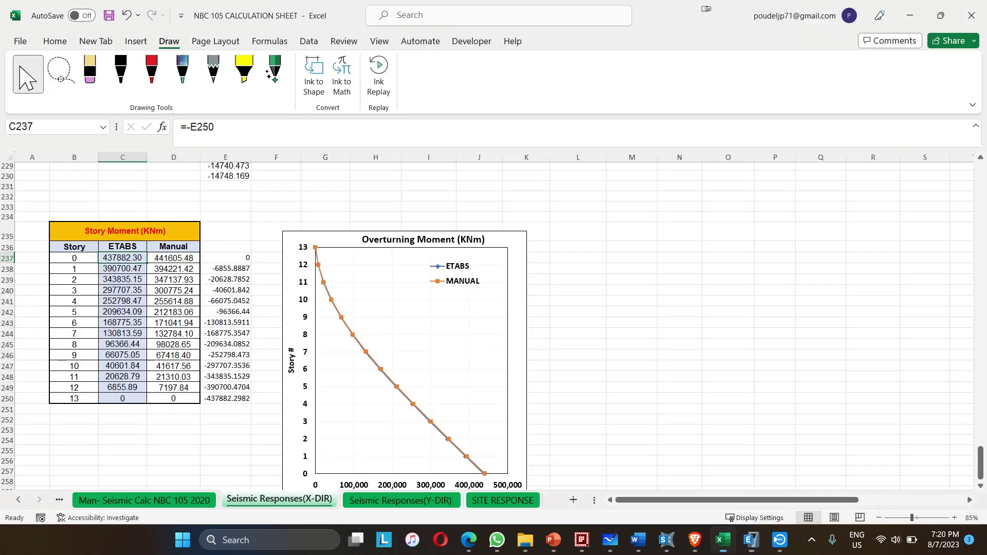
left_click(722, 540)
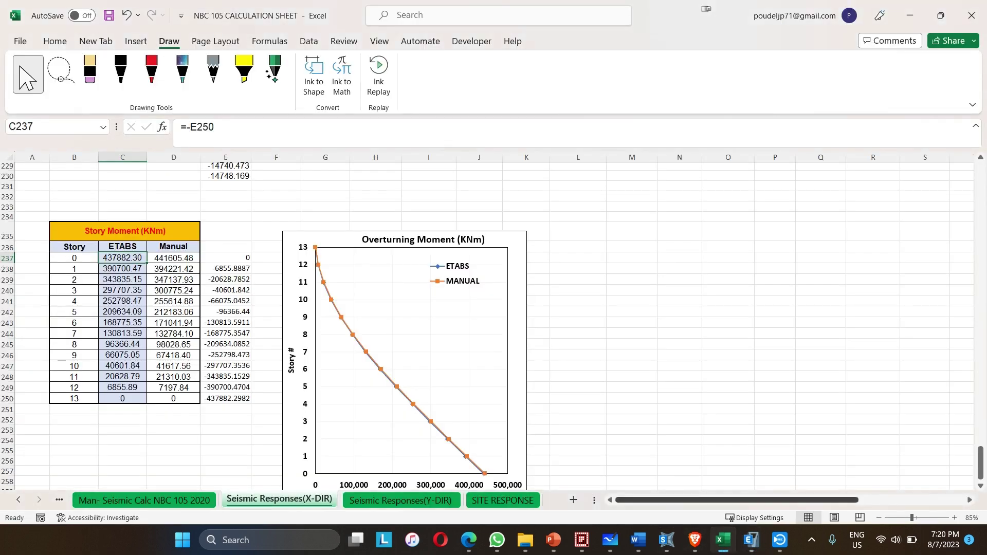
left_click(750, 540)
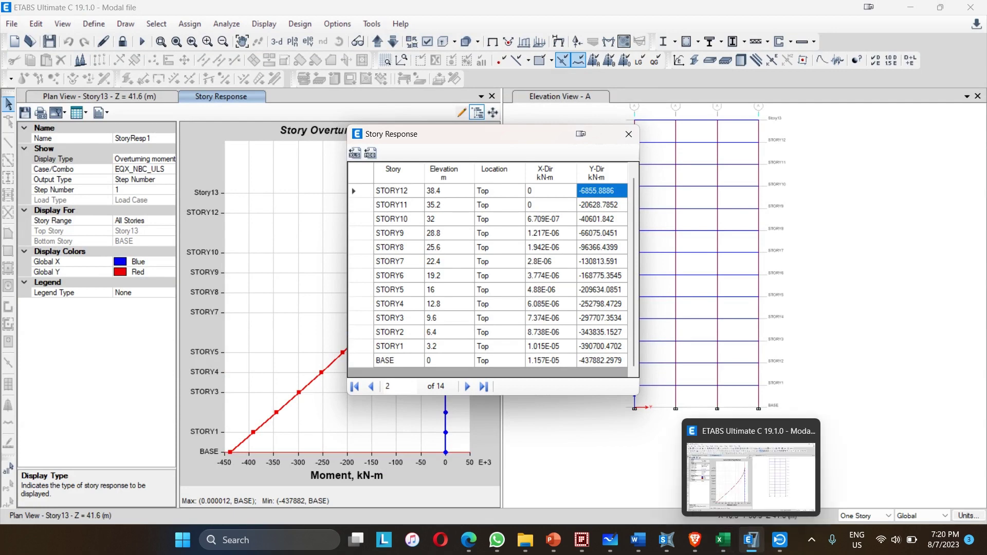
left_click(723, 540)
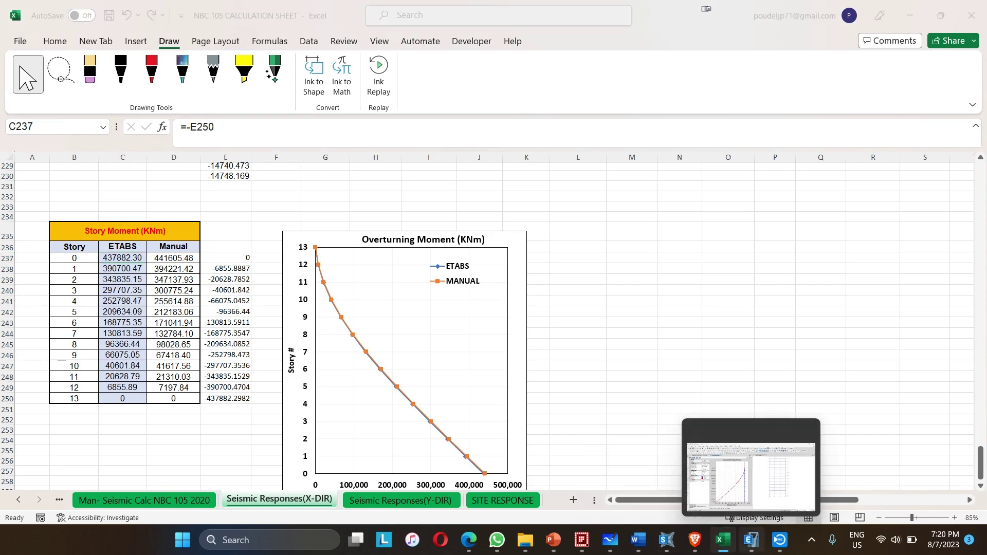
left_click(750, 539)
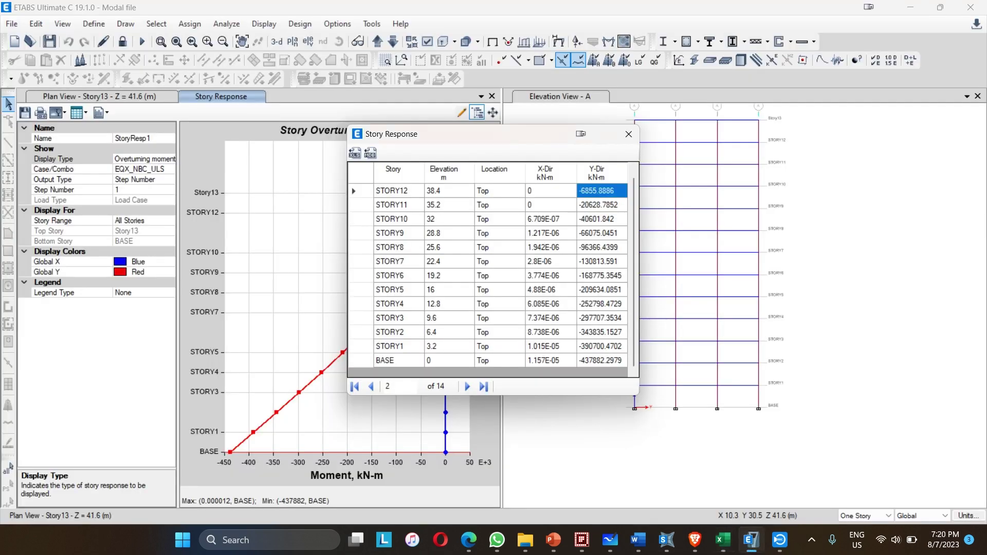